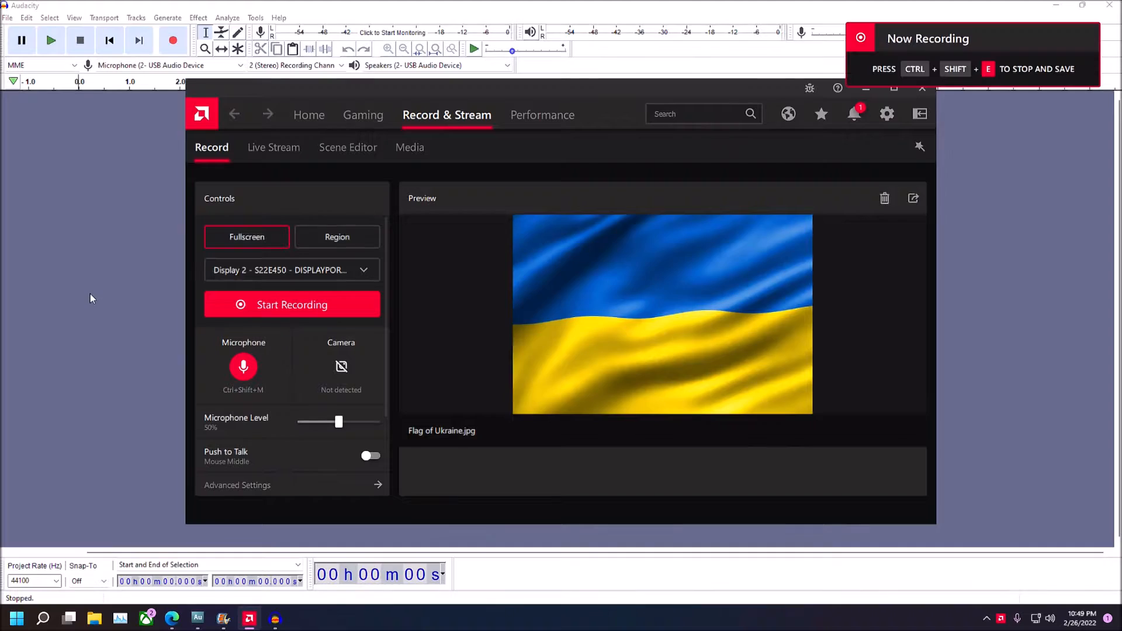
Switch to the empty Audacity project and look through the available commands
left_click(33, 293)
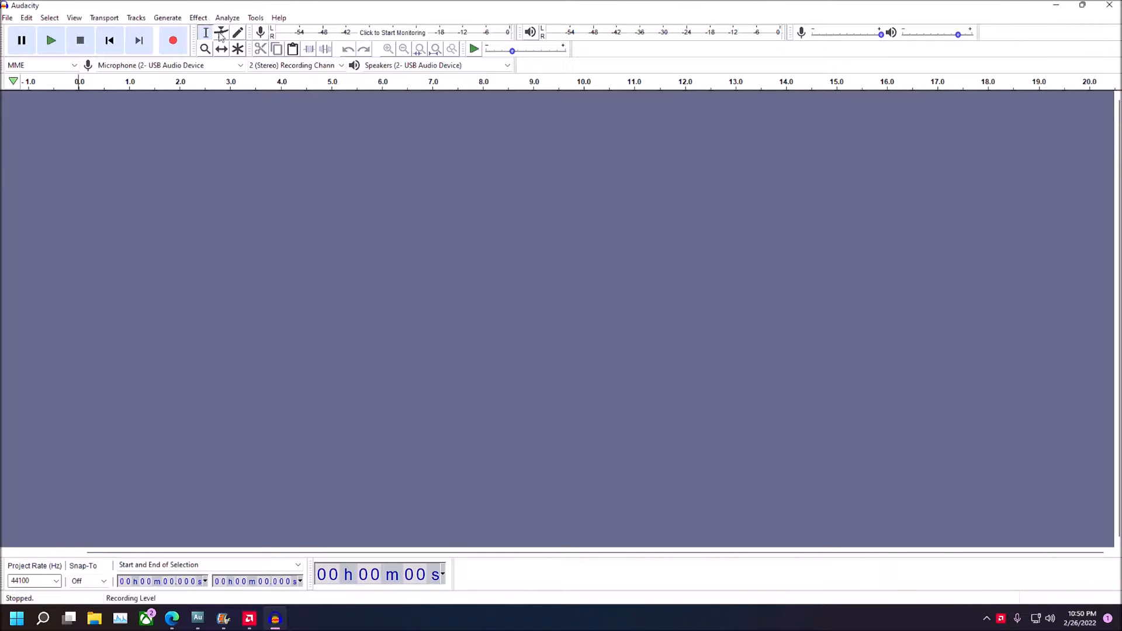
left_click(11, 23)
mouse_move(32, 22)
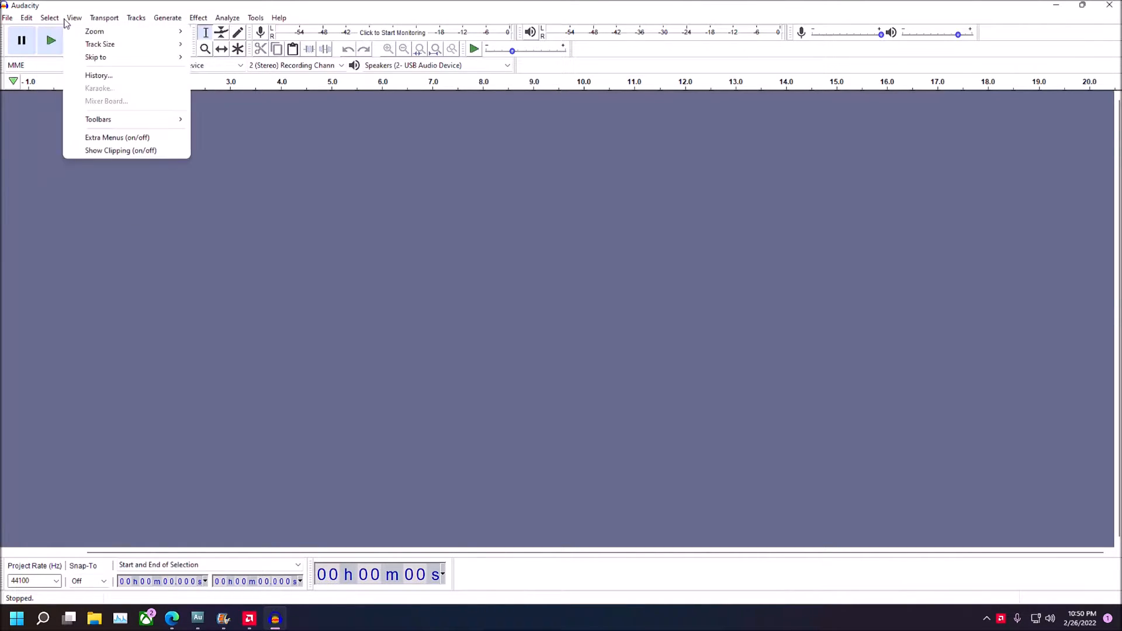
mouse_move(92, 22)
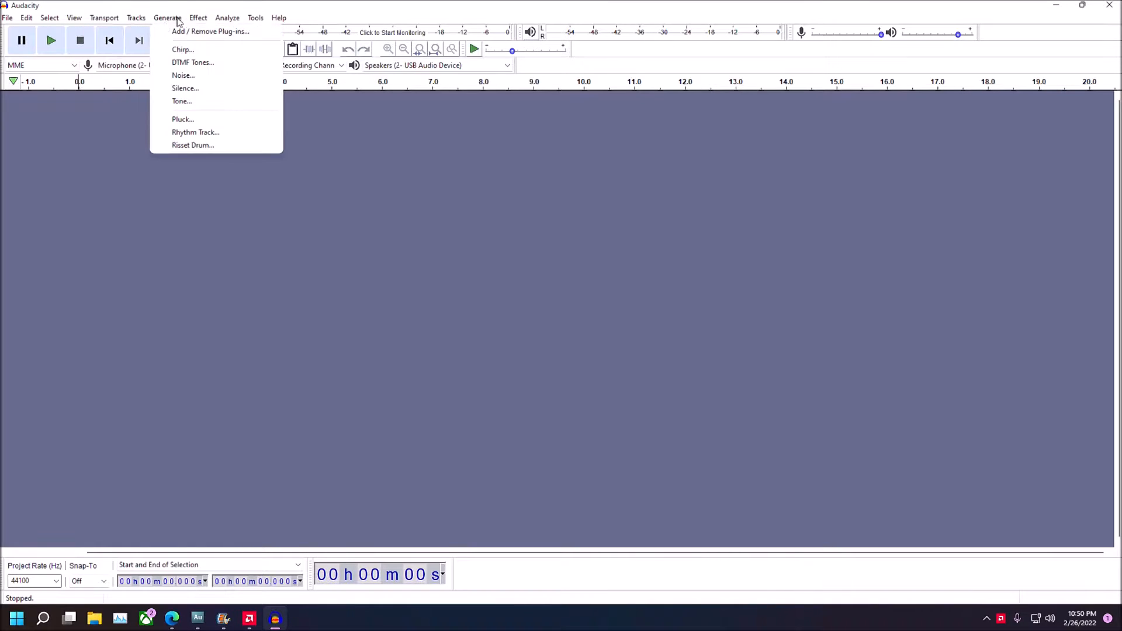
mouse_move(199, 18)
left_click(408, 3)
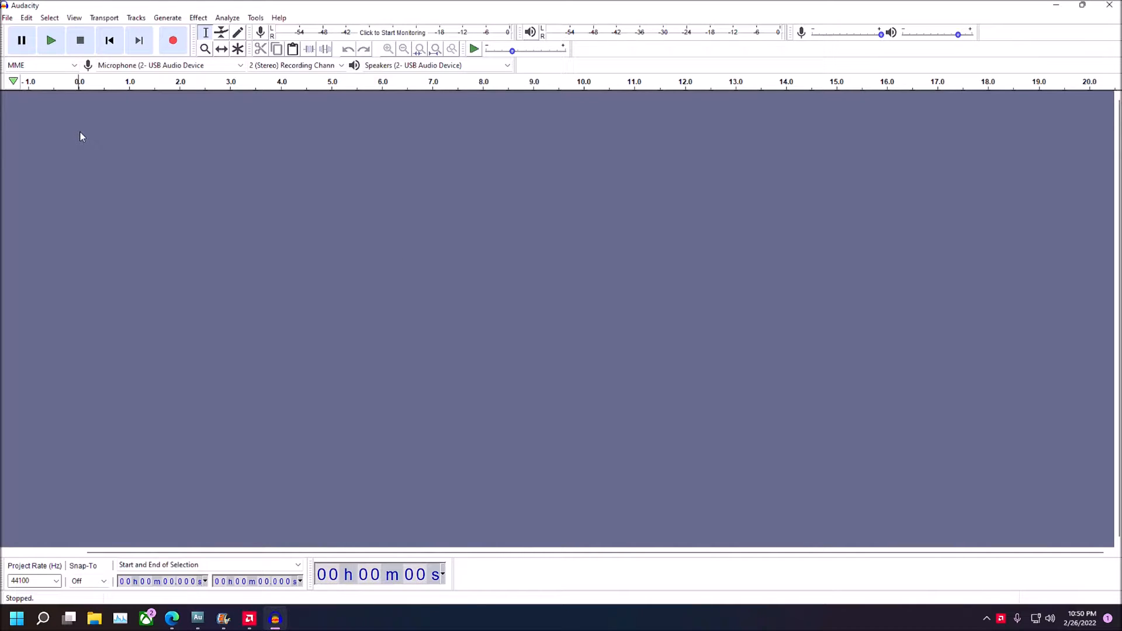
Keep Microphone (2- USB Audio Device) as the recording device and check the recording channel and playback device choices
left_click(238, 69)
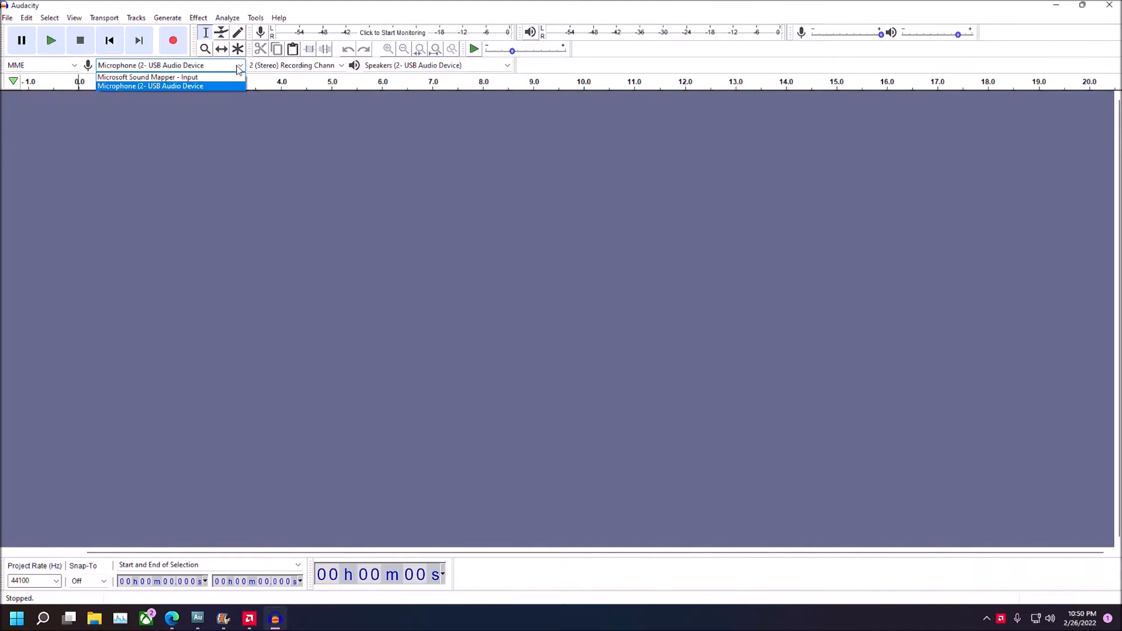
left_click(218, 87)
left_click(287, 68)
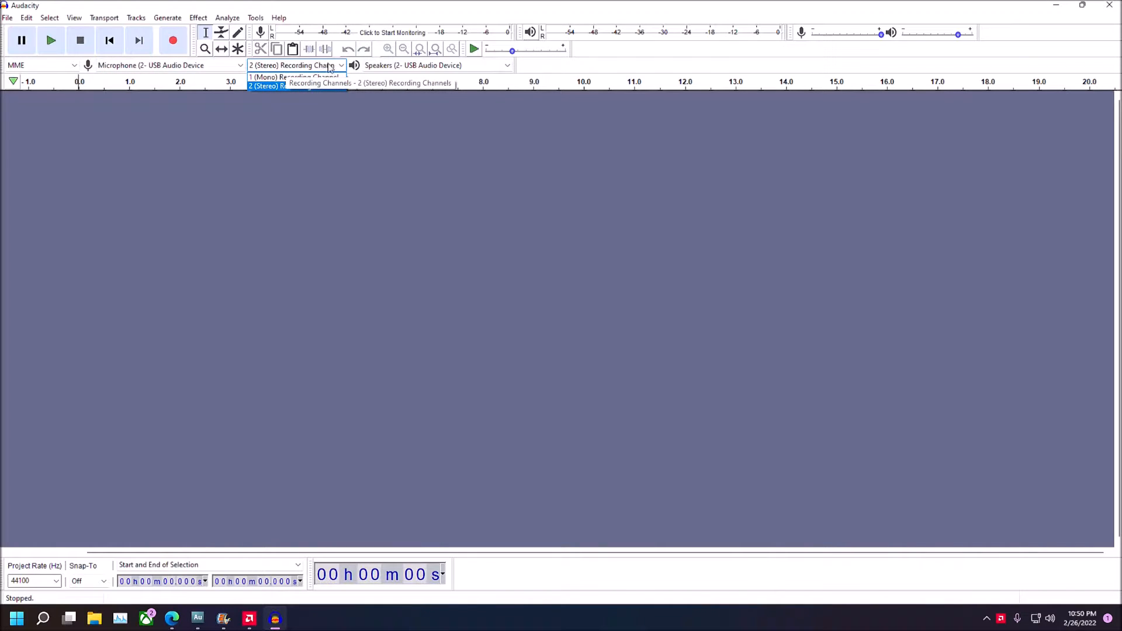
left_click(468, 157)
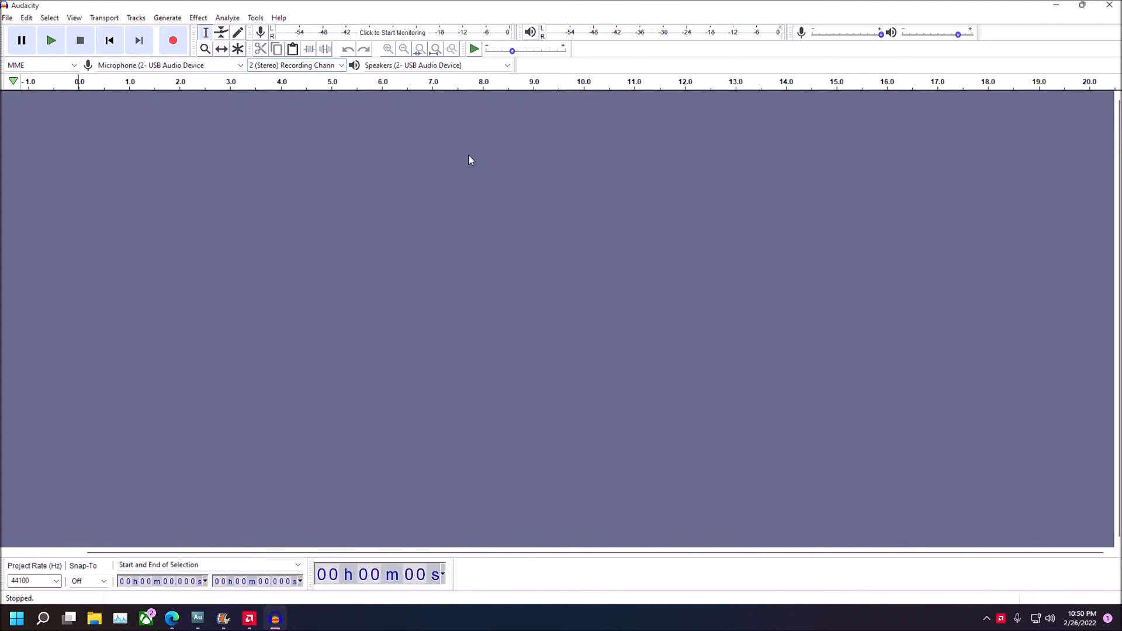
left_click(475, 71)
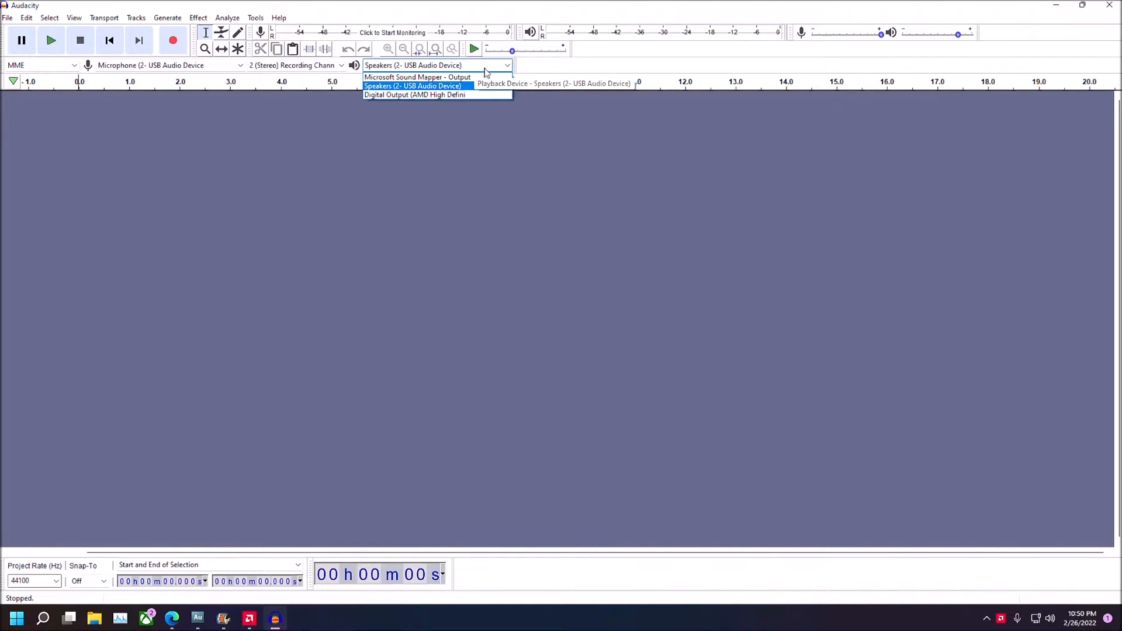
left_click(540, 116)
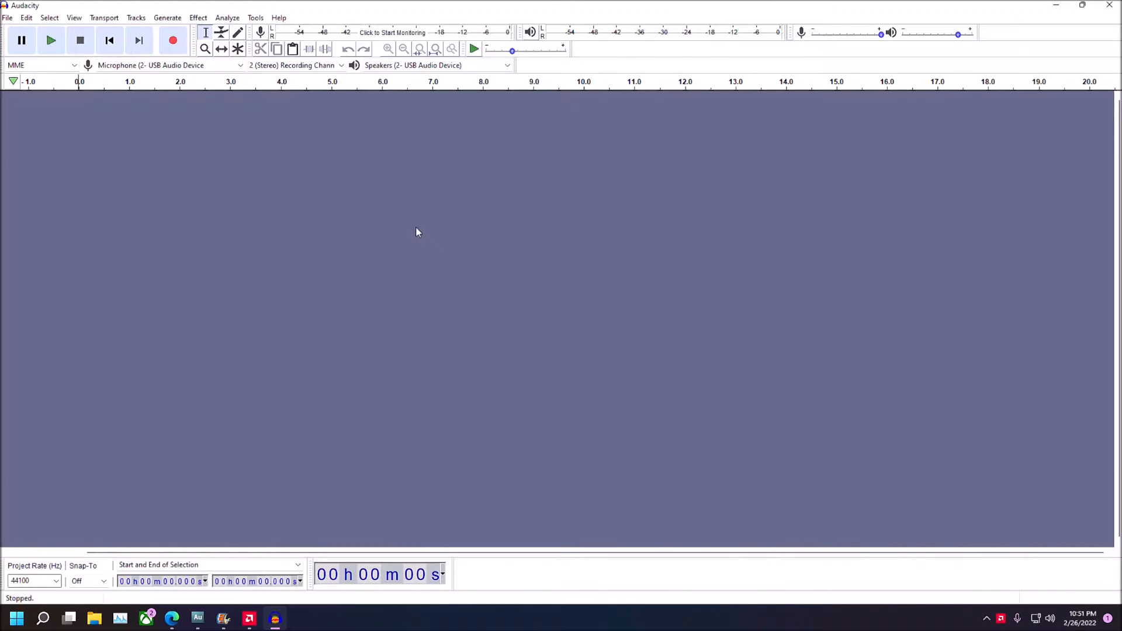
Record about 32 seconds of stereo microphone audio and play part of it back from about 14.5 s
left_click(175, 45)
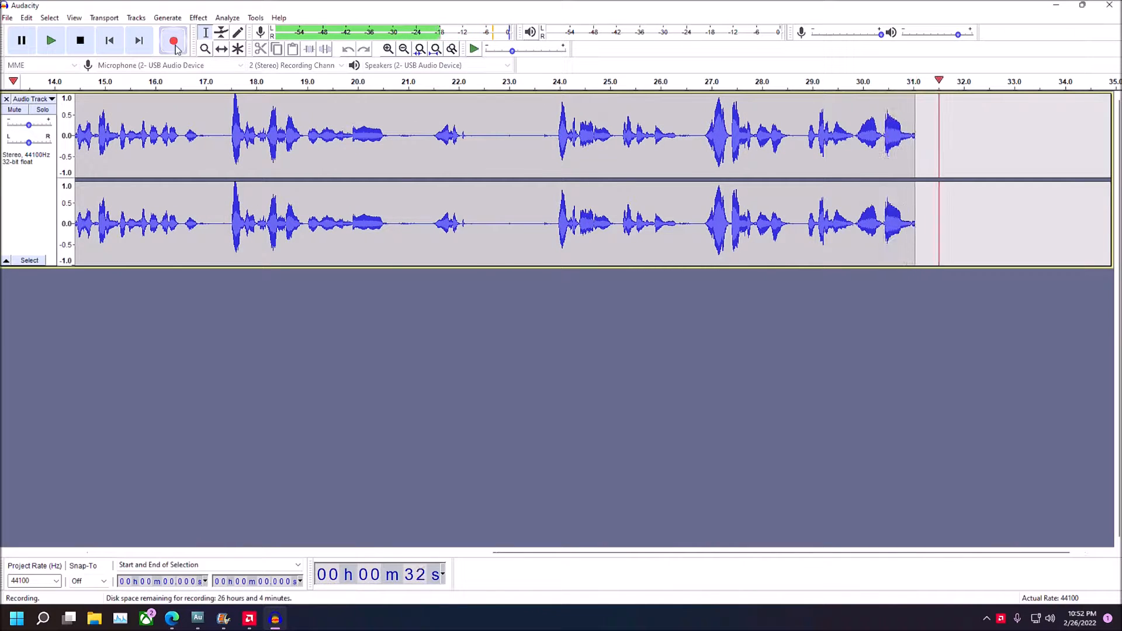
left_click(82, 45)
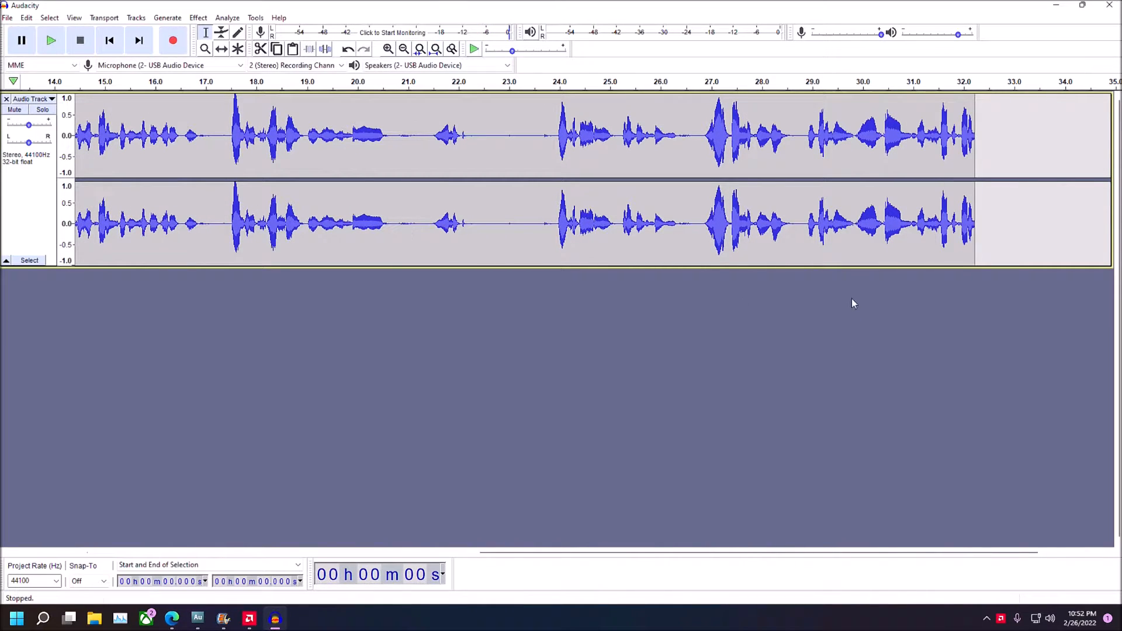
left_click(81, 135)
left_click(51, 46)
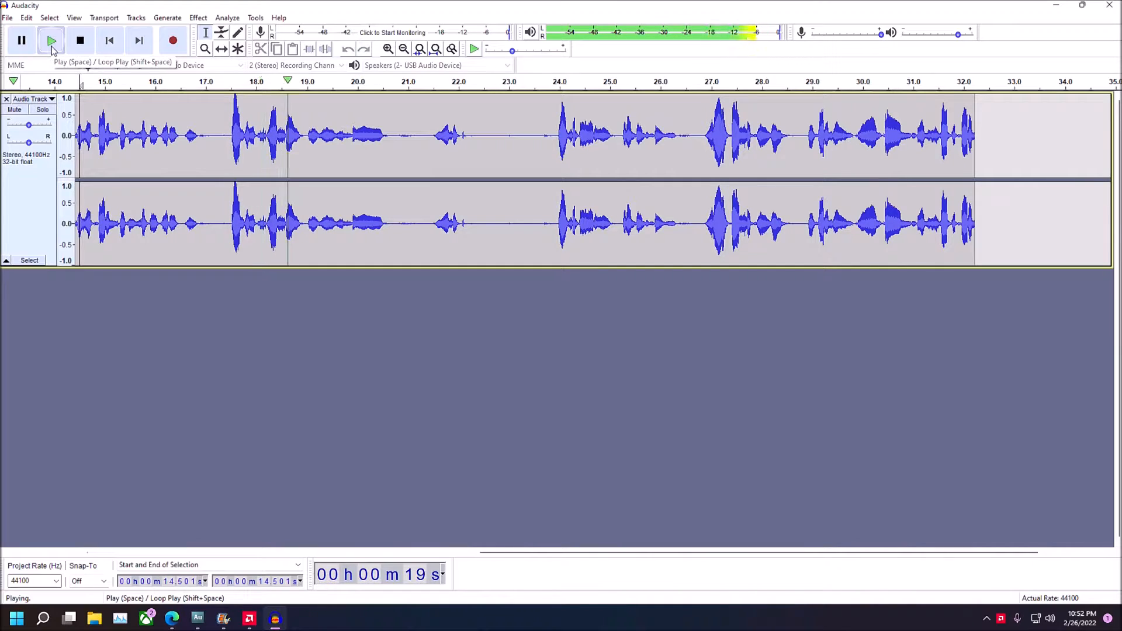
left_click(89, 45)
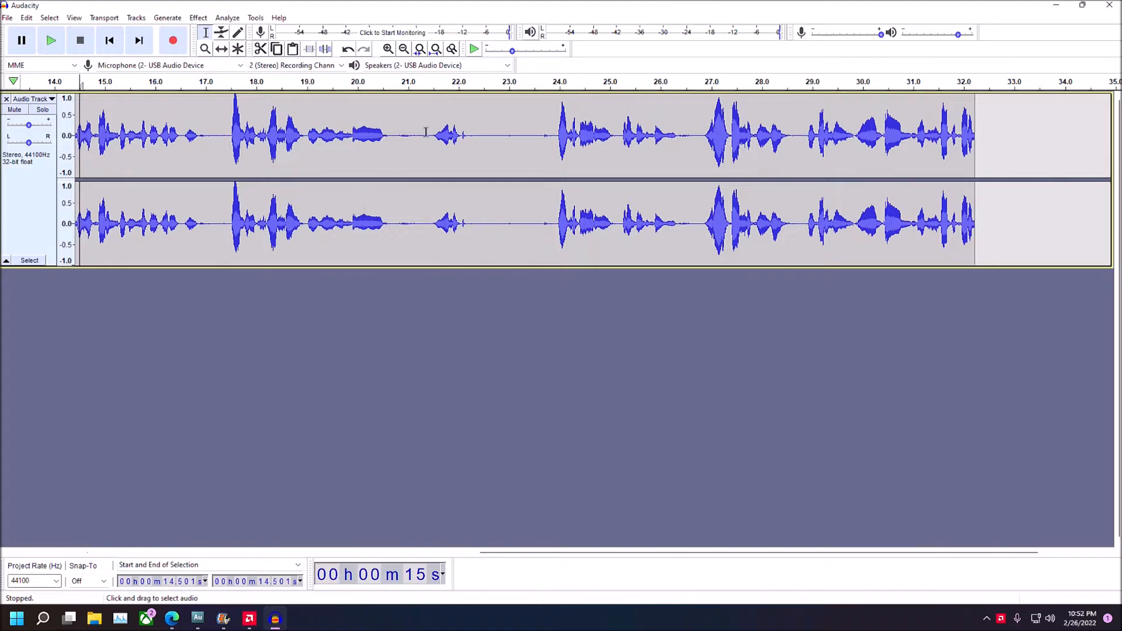
Select and listen to the short quiet sounds at about 21.5–22.1 s and 16.6–16.9 s
left_click_drag(440, 132, 462, 134)
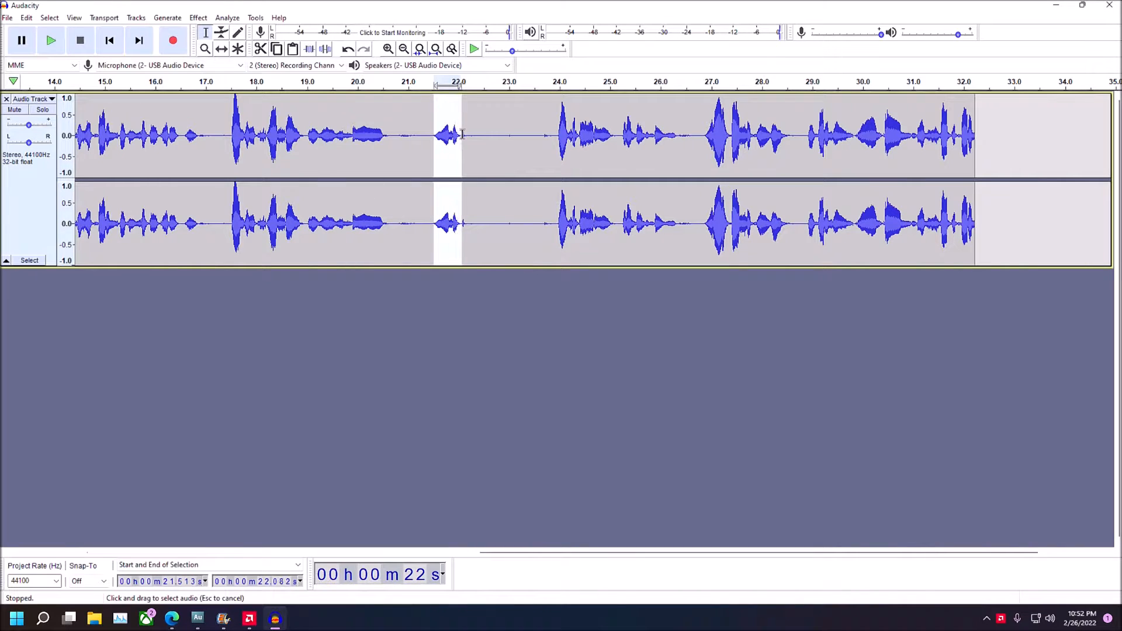
left_click(58, 43)
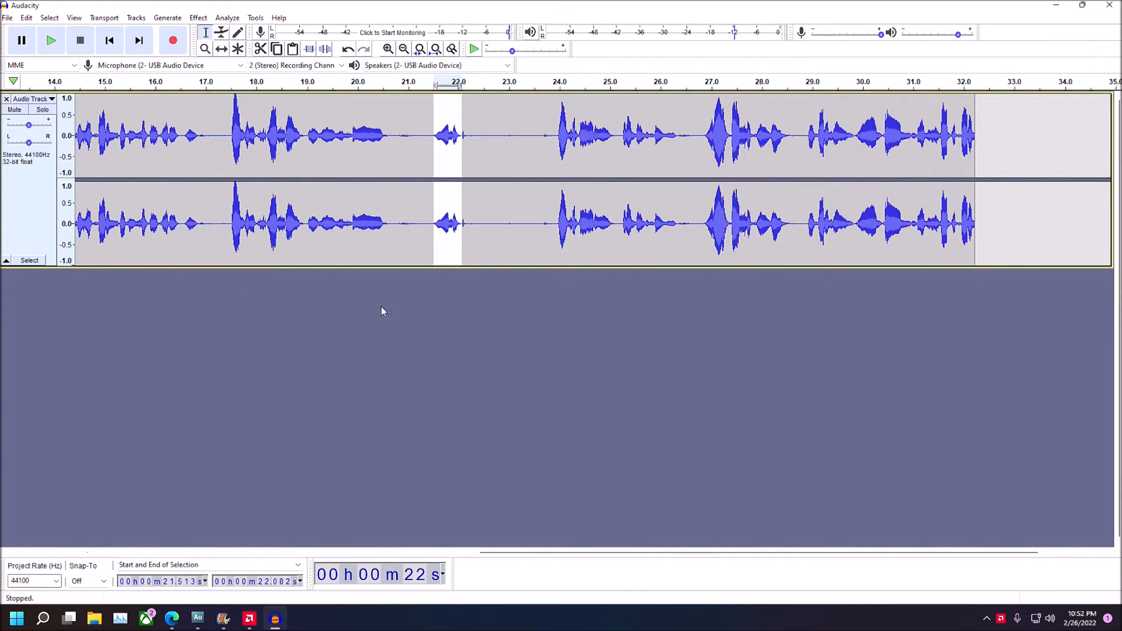
left_click(403, 243)
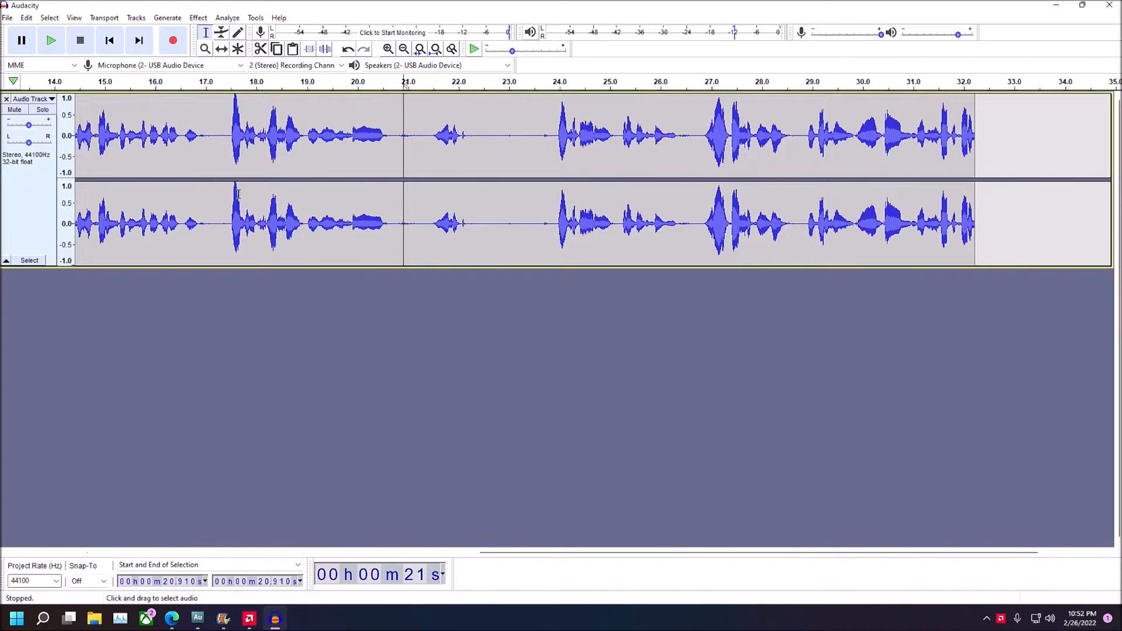
left_click_drag(184, 138, 198, 135)
left_click(51, 40)
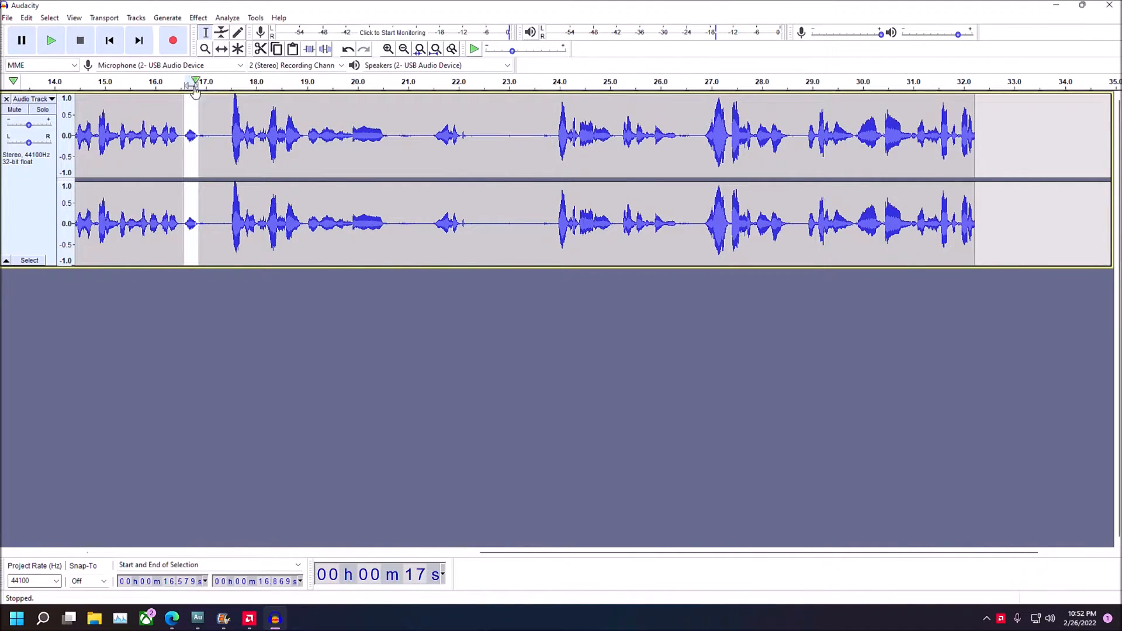
Cut the silent gaps at about 16.9–17.5 s and at about 20.0–20.9 s of the shortened recording
left_click(388, 48)
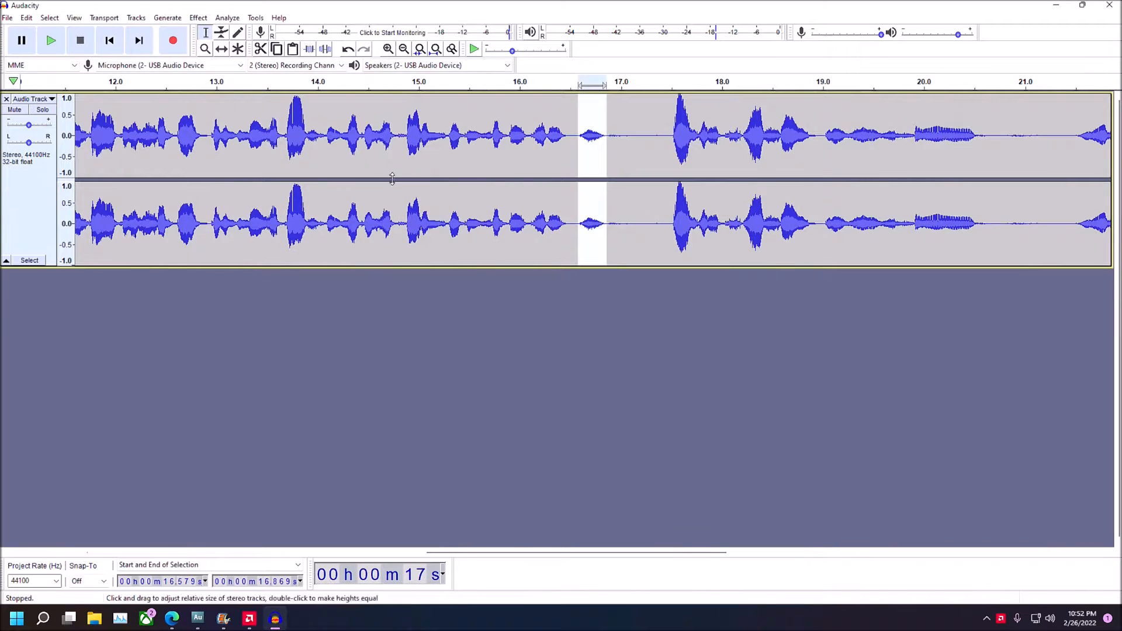
left_click(601, 275)
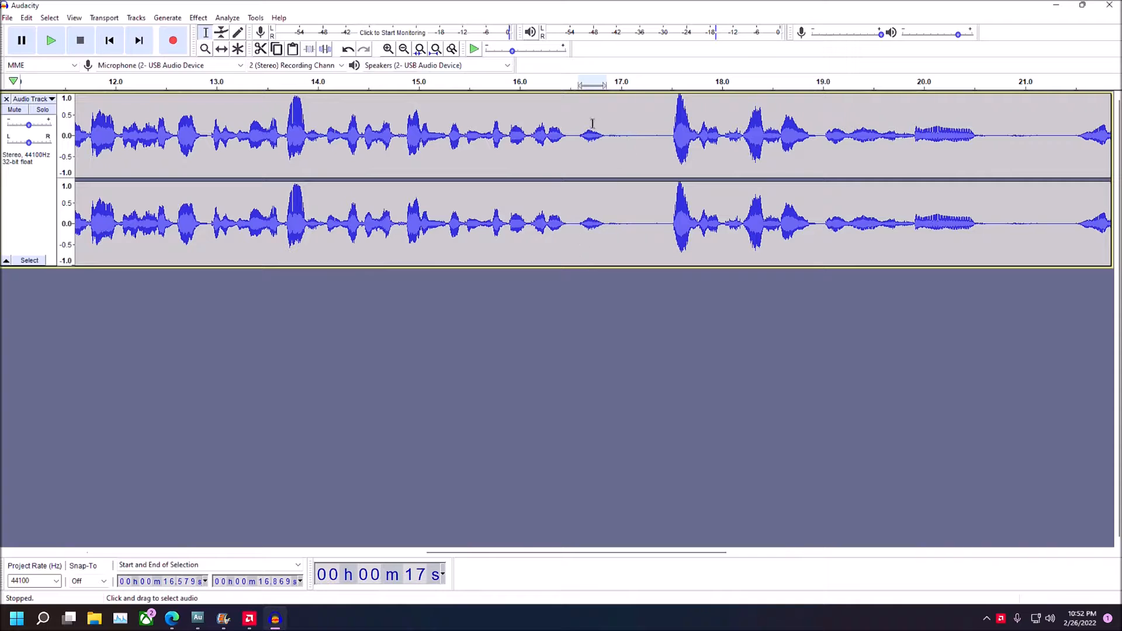
left_click_drag(613, 134, 661, 129)
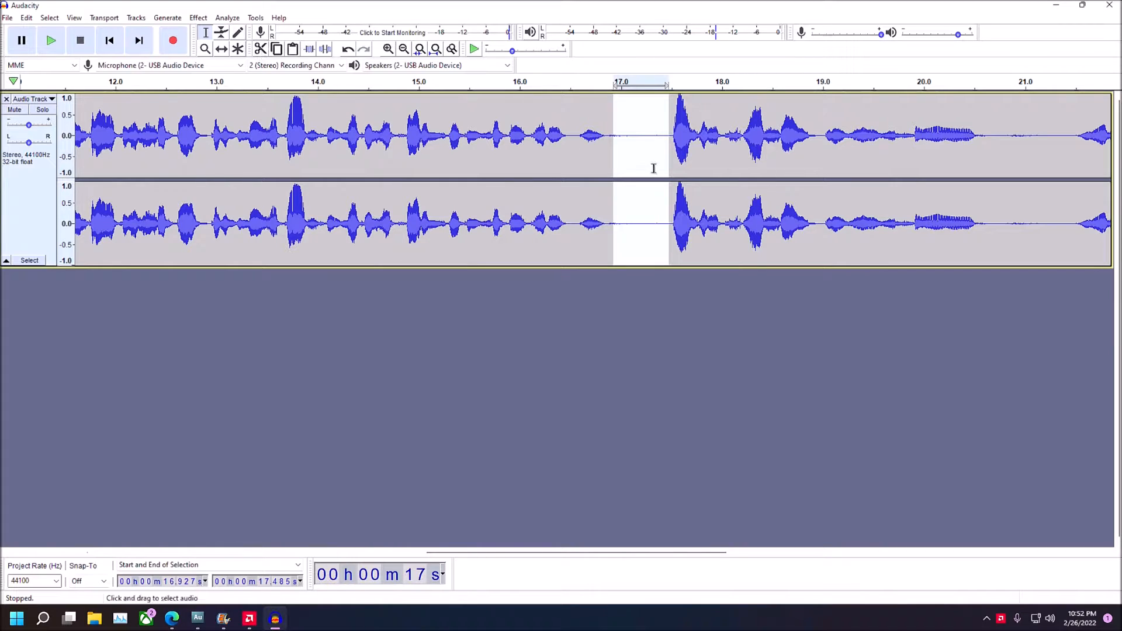
left_click_drag(610, 145, 618, 139)
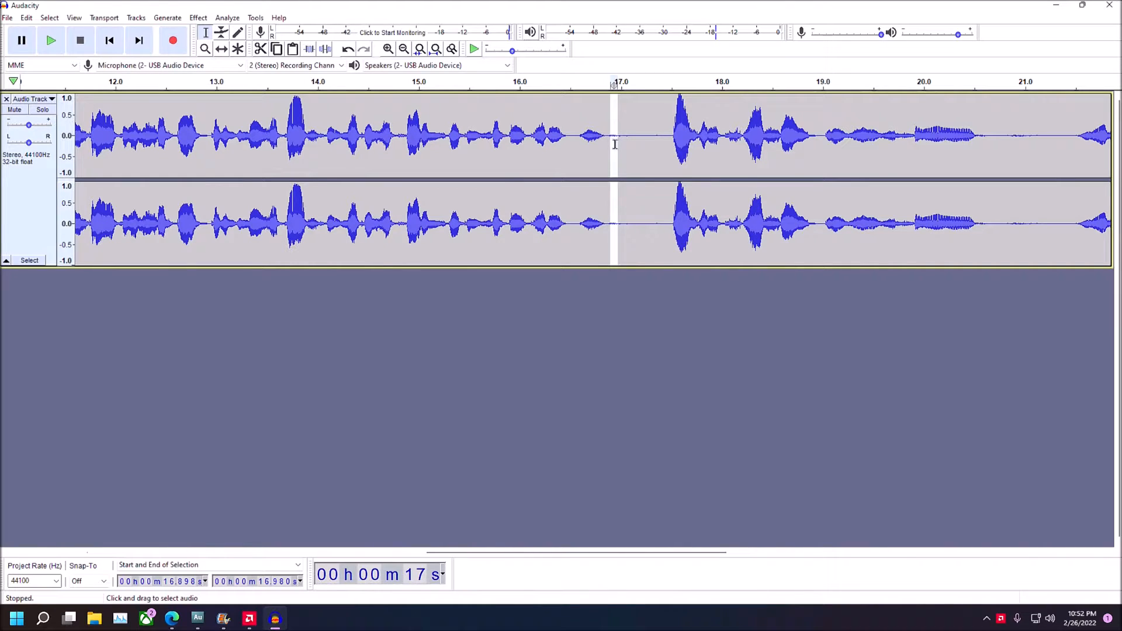
left_click_drag(609, 139, 665, 131)
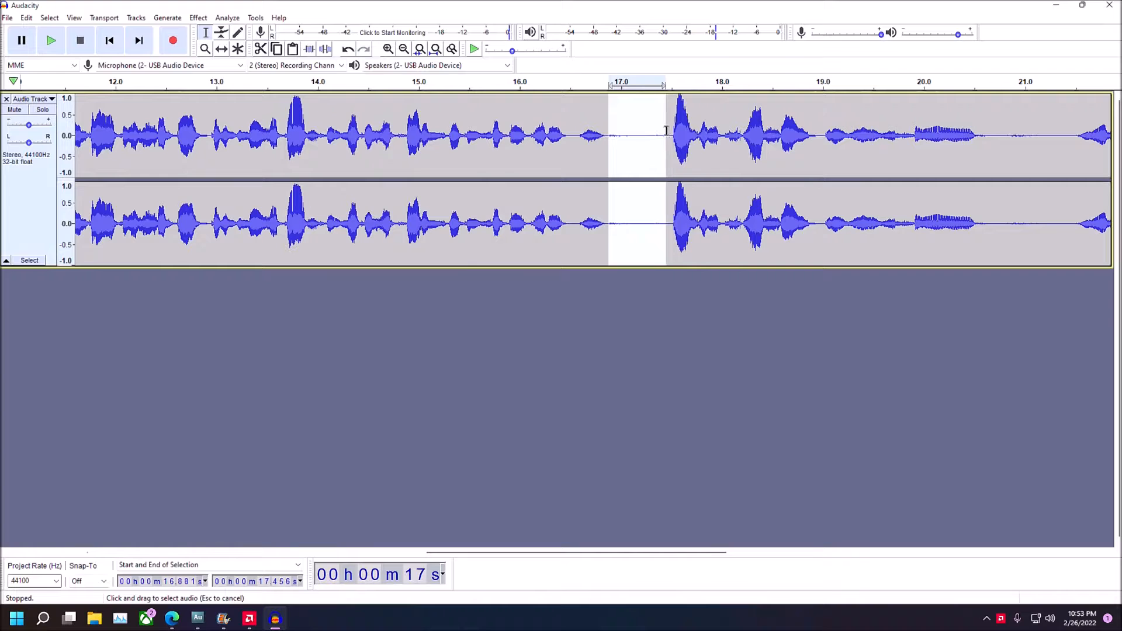
left_click(260, 49)
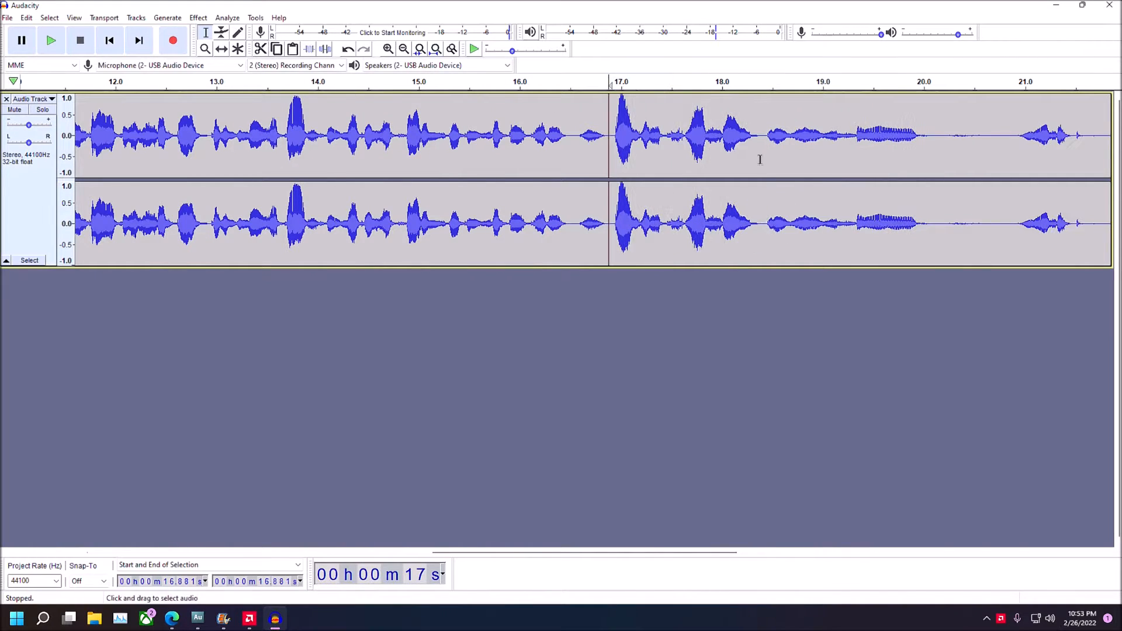
left_click_drag(925, 136, 1011, 143)
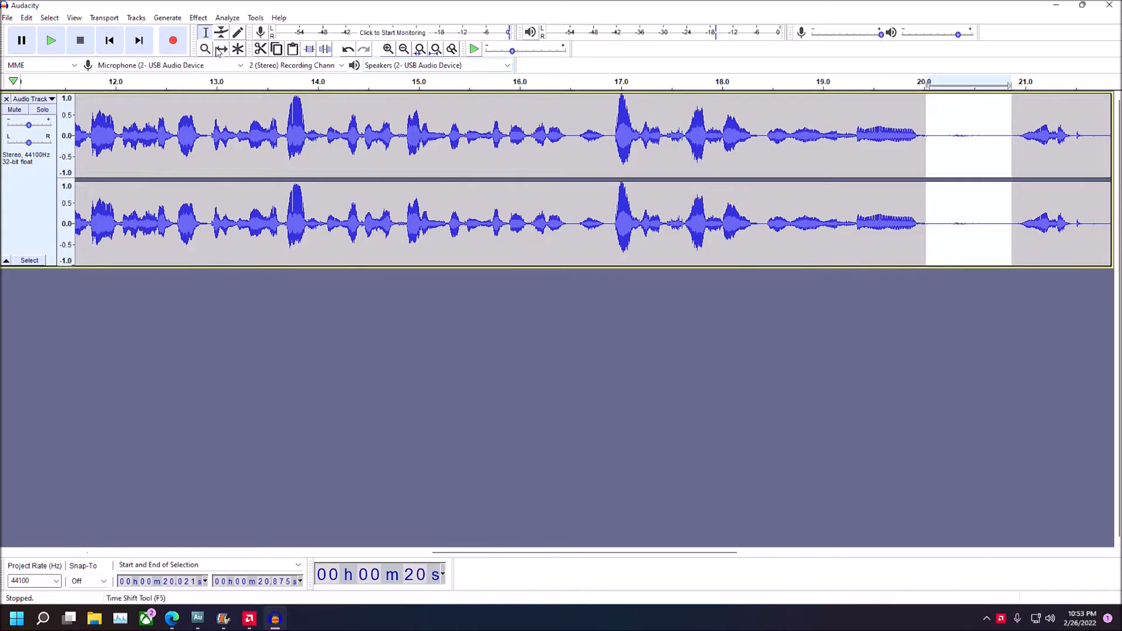
left_click(264, 51)
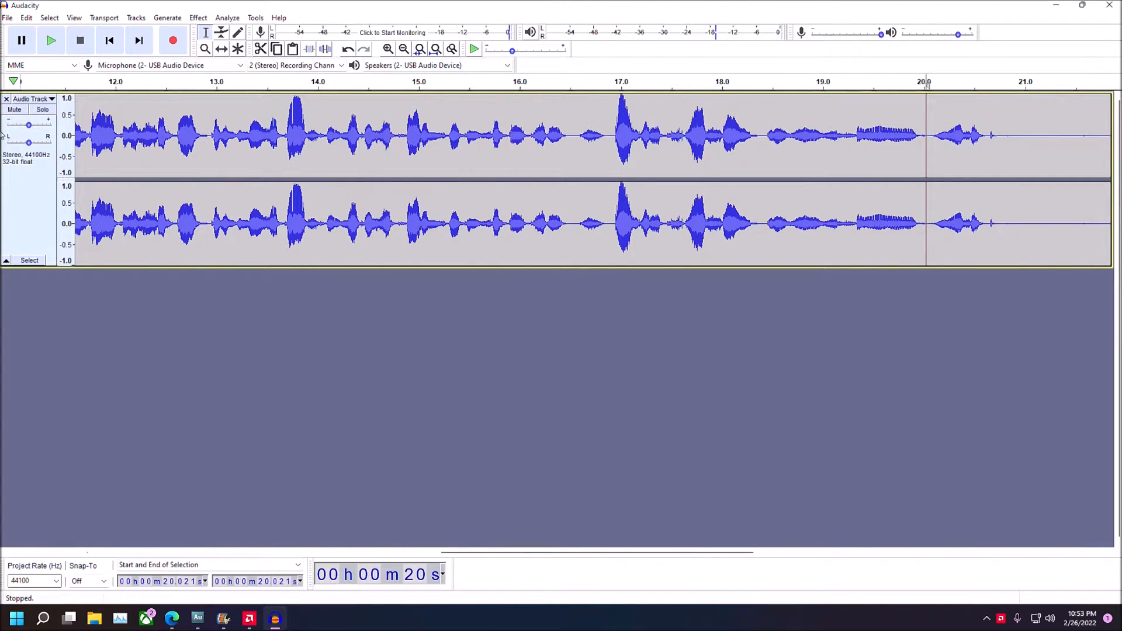
Play the edited recording from about 11.7 s to listen to the two cuts
left_click(86, 140)
left_click(51, 39)
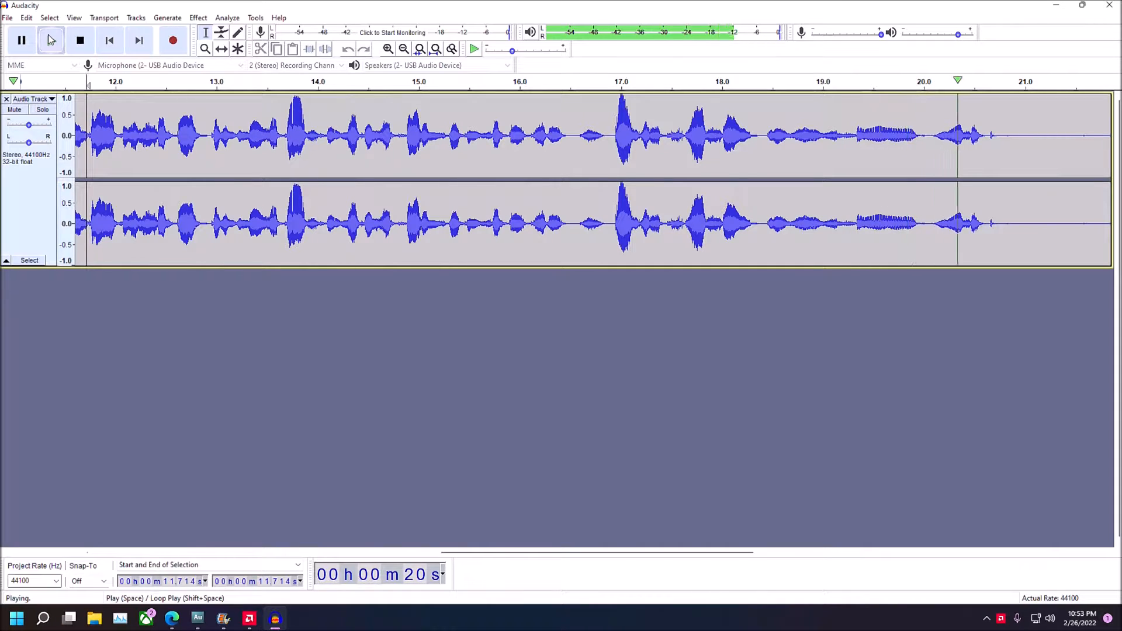
left_click(81, 39)
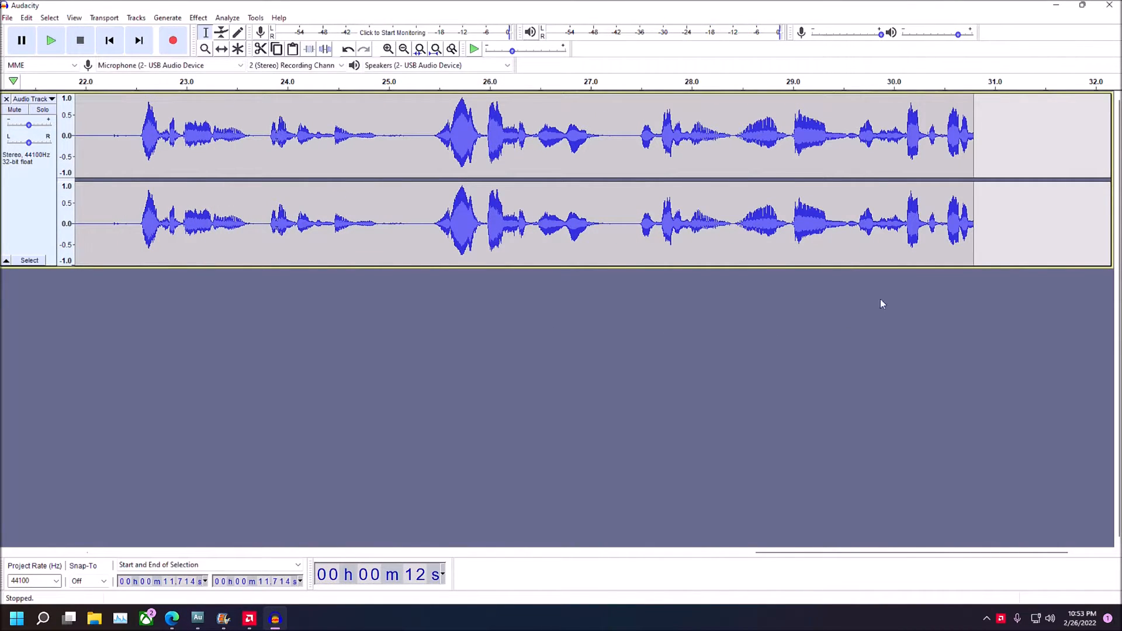
Cut three more silent gaps in turn, at about 20.7–22.5 s, 23.1–23.5 s and 24.9–25.1 s
left_click_drag(141, 214, 165, 234)
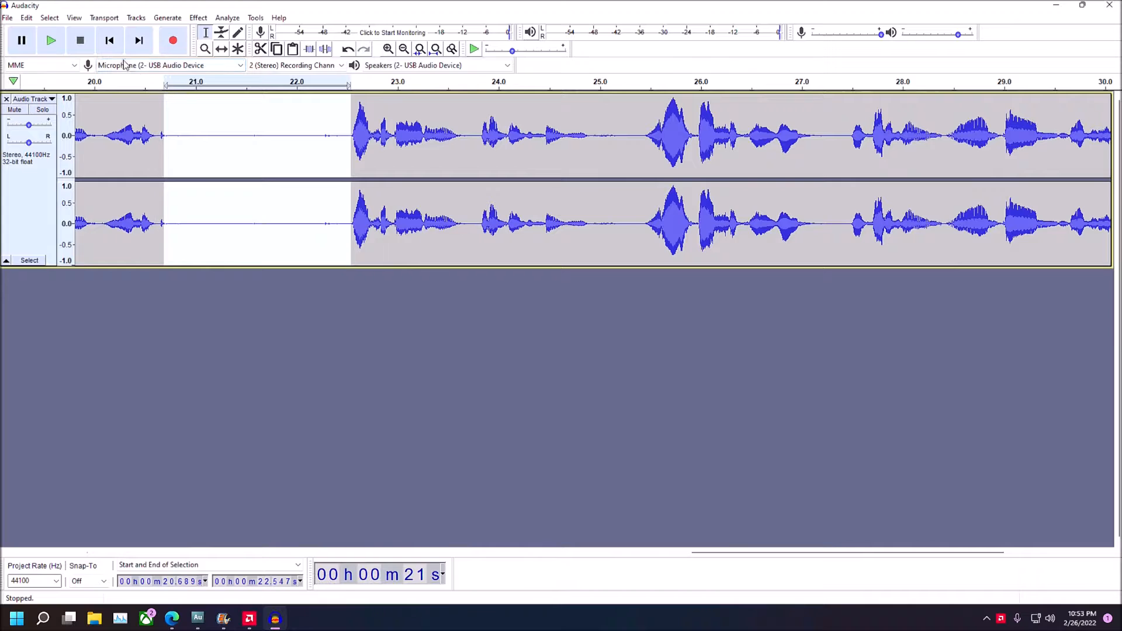
left_click(260, 48)
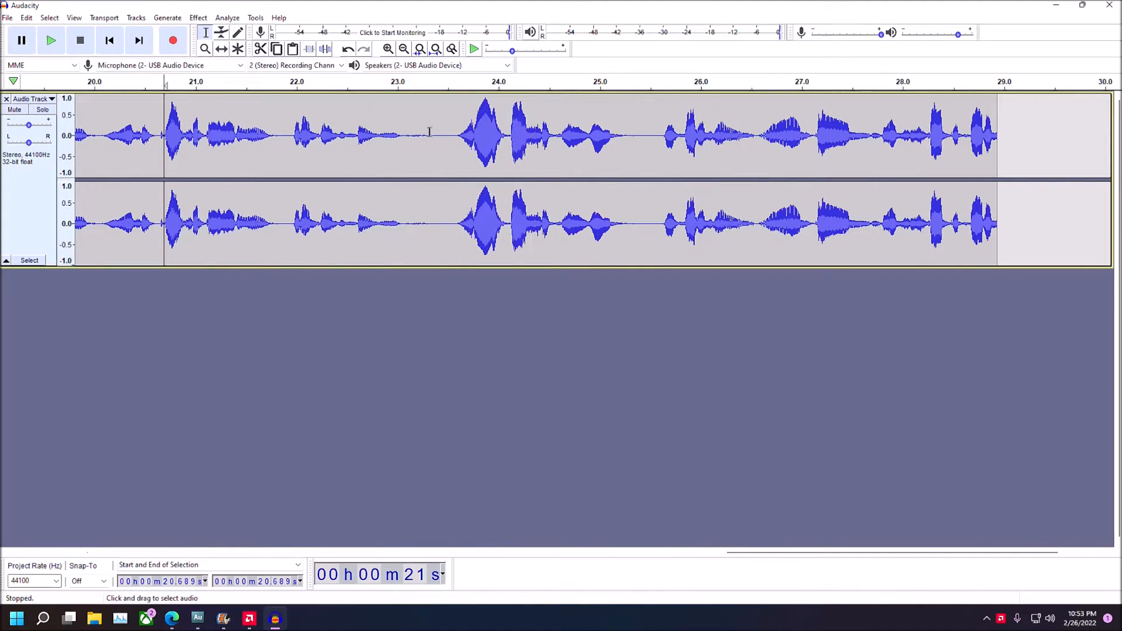
left_click_drag(408, 135, 450, 135)
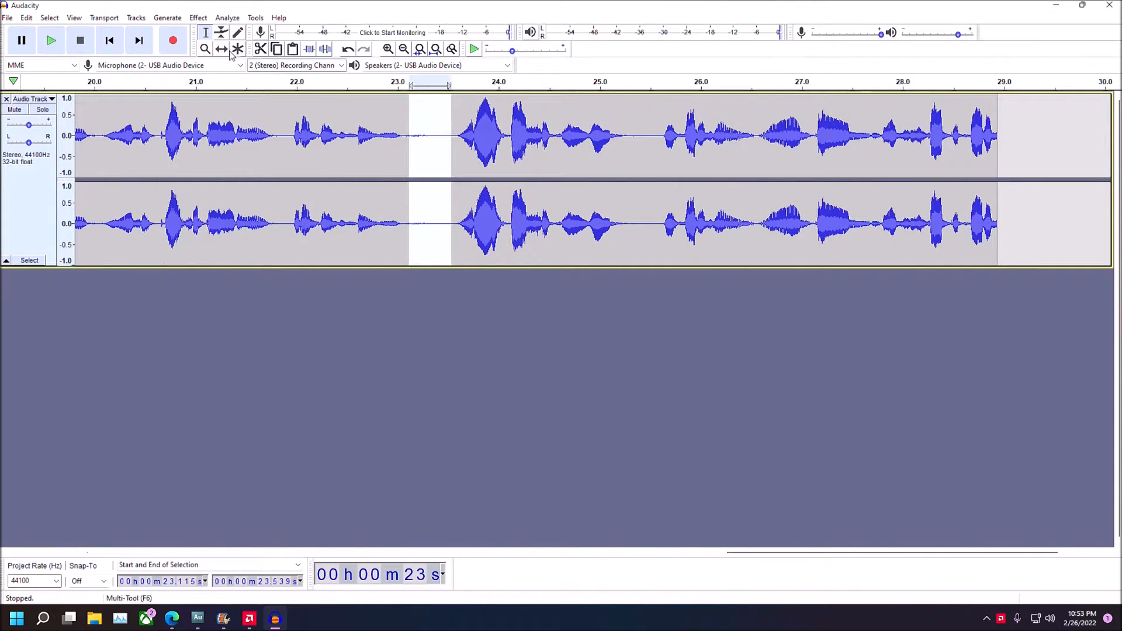
left_click(260, 49)
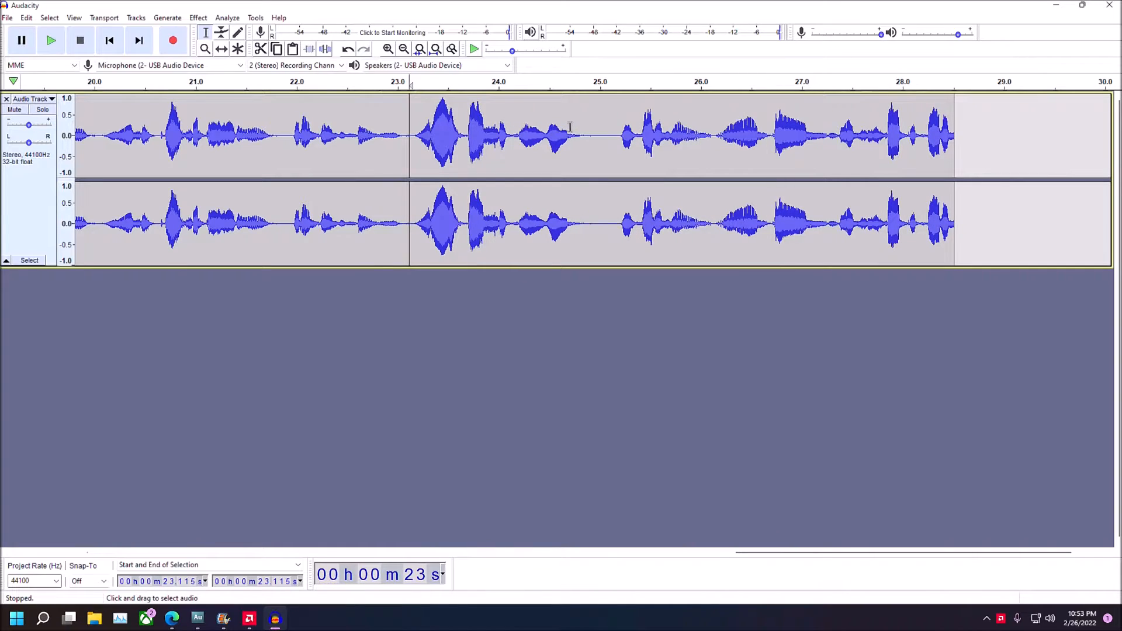
left_click_drag(589, 132, 610, 131)
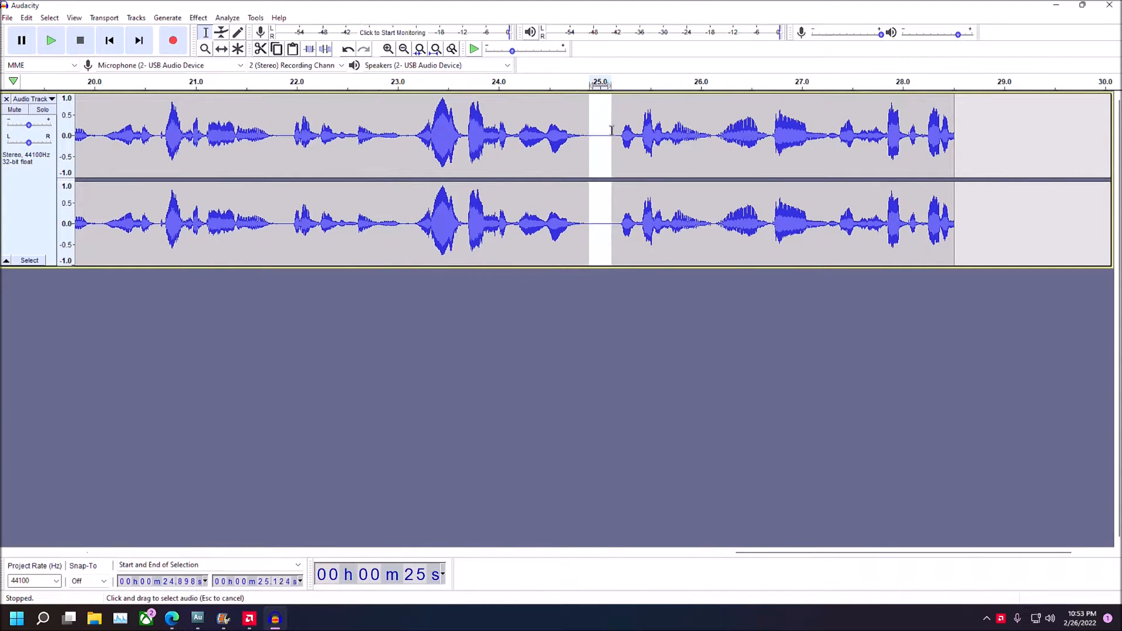
left_click(261, 50)
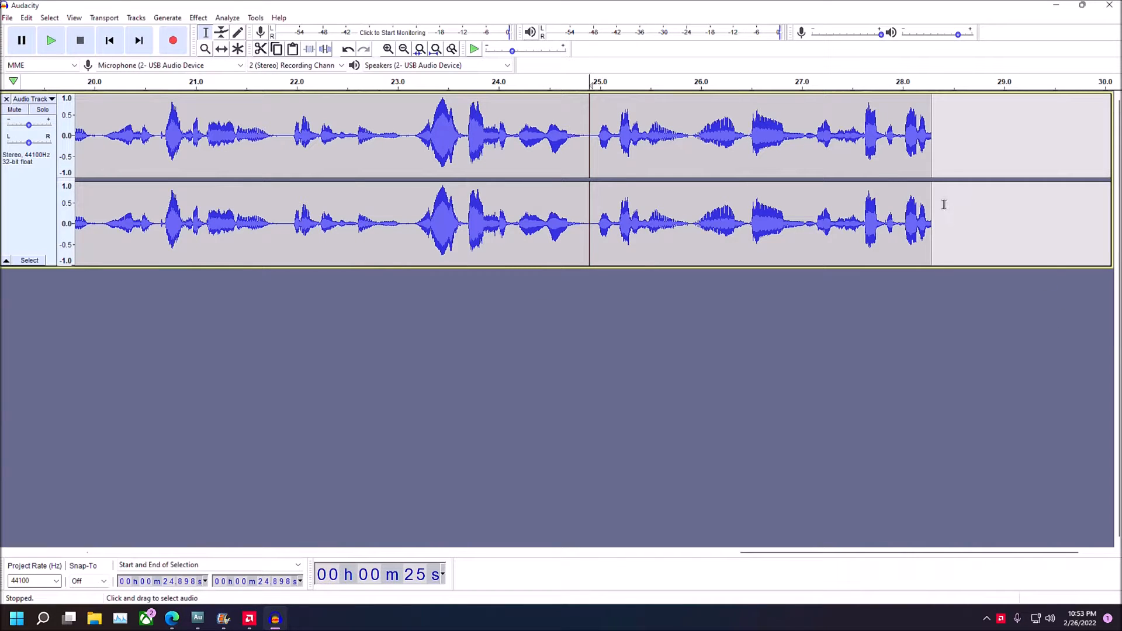
Amplify the whole recording by 1.9 dB with clipping allowed, and play its opening seconds
left_click_drag(944, 204, 61, 205)
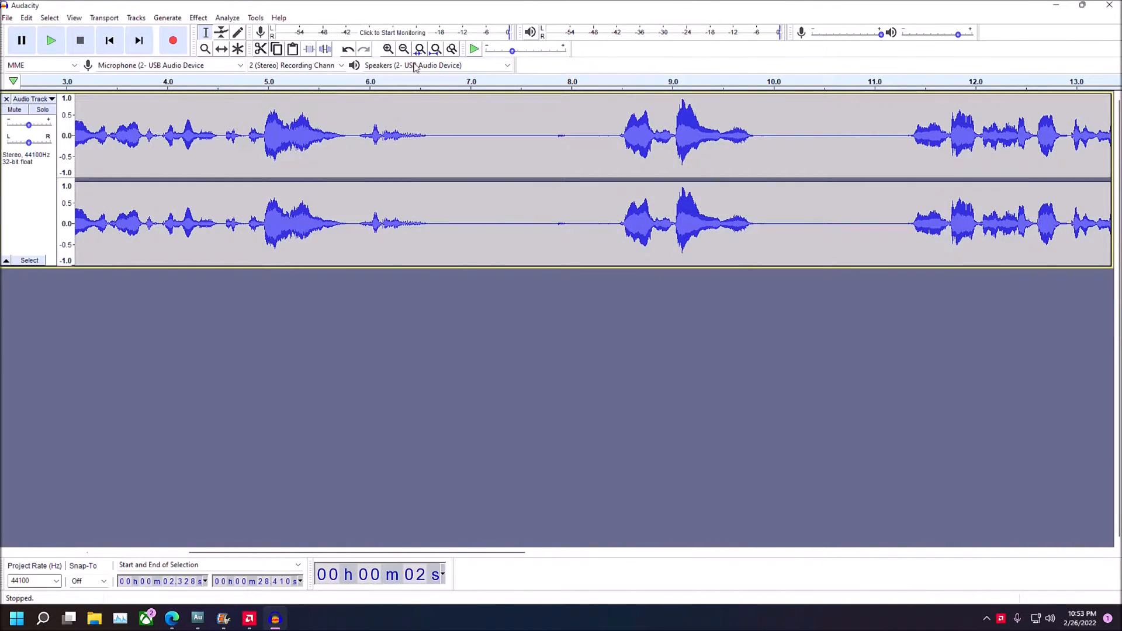
left_click(404, 50)
left_click(403, 50)
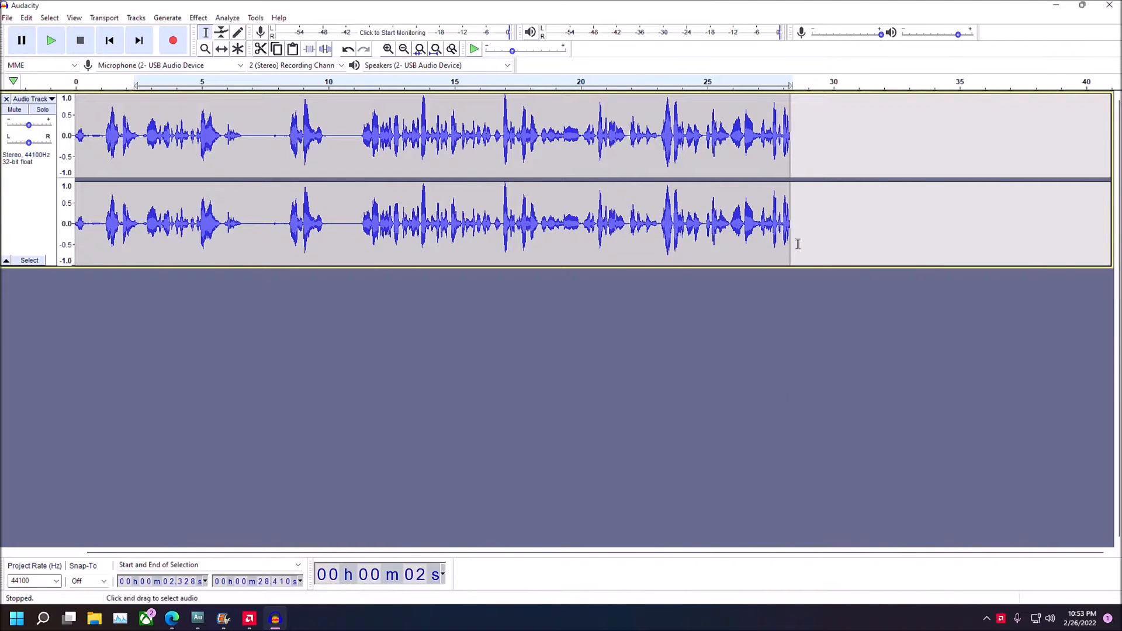
left_click_drag(792, 243, 17, 225)
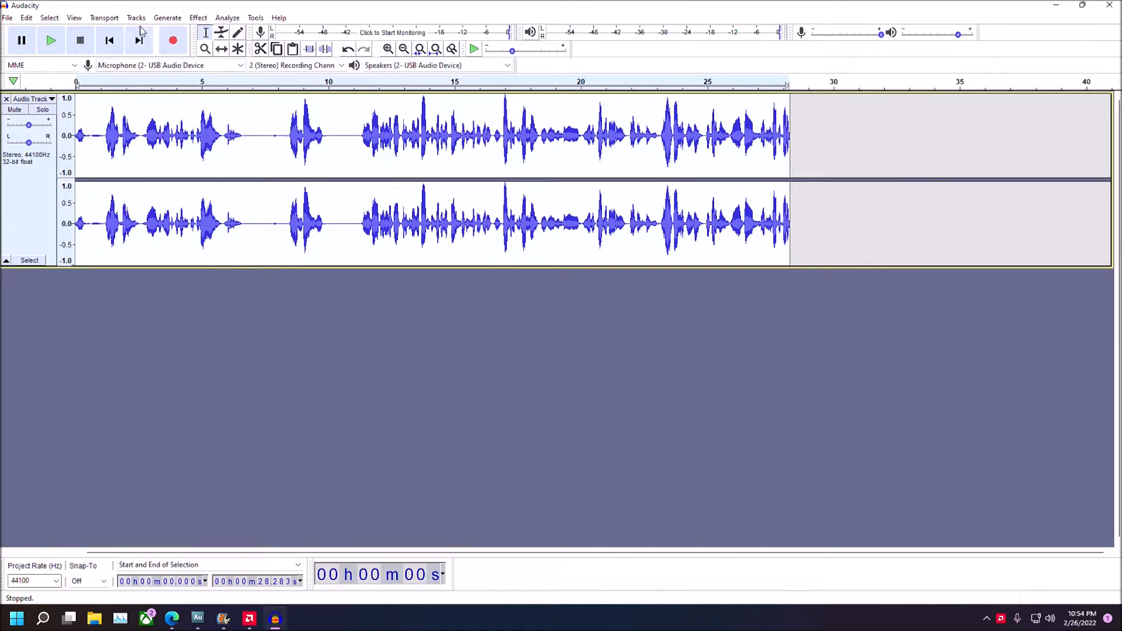
left_click(193, 19)
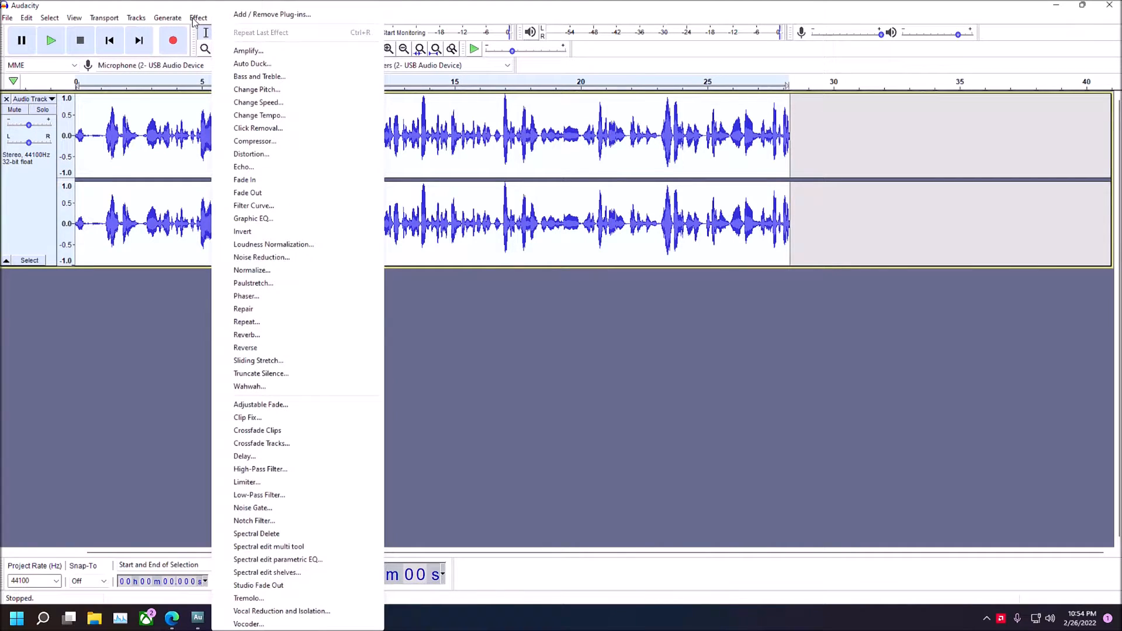
left_click(237, 50)
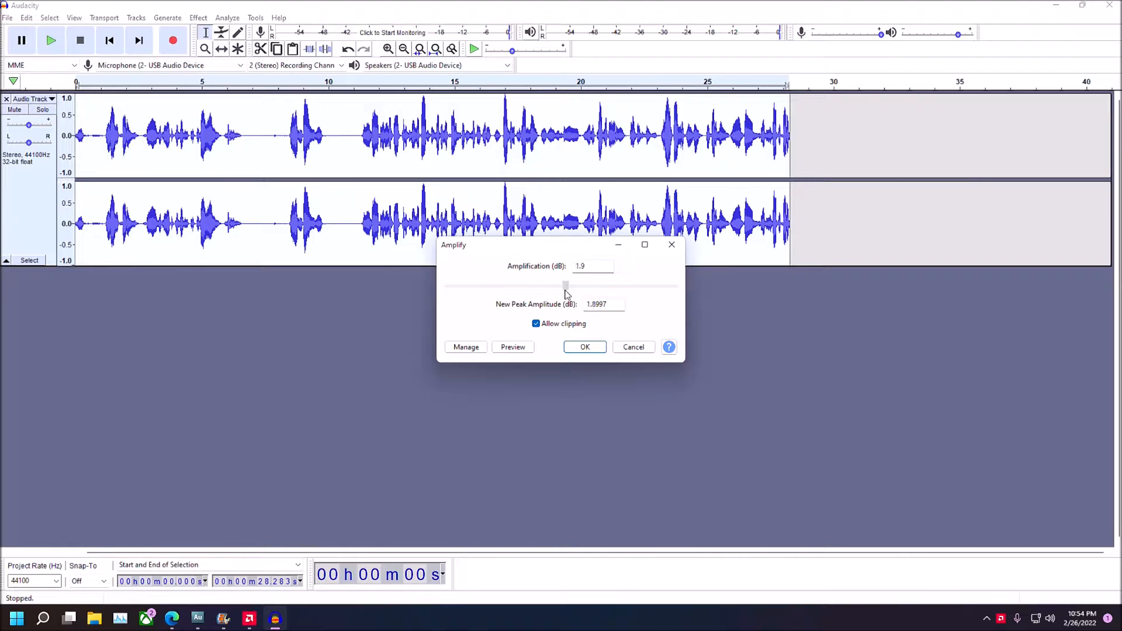
left_click(577, 348)
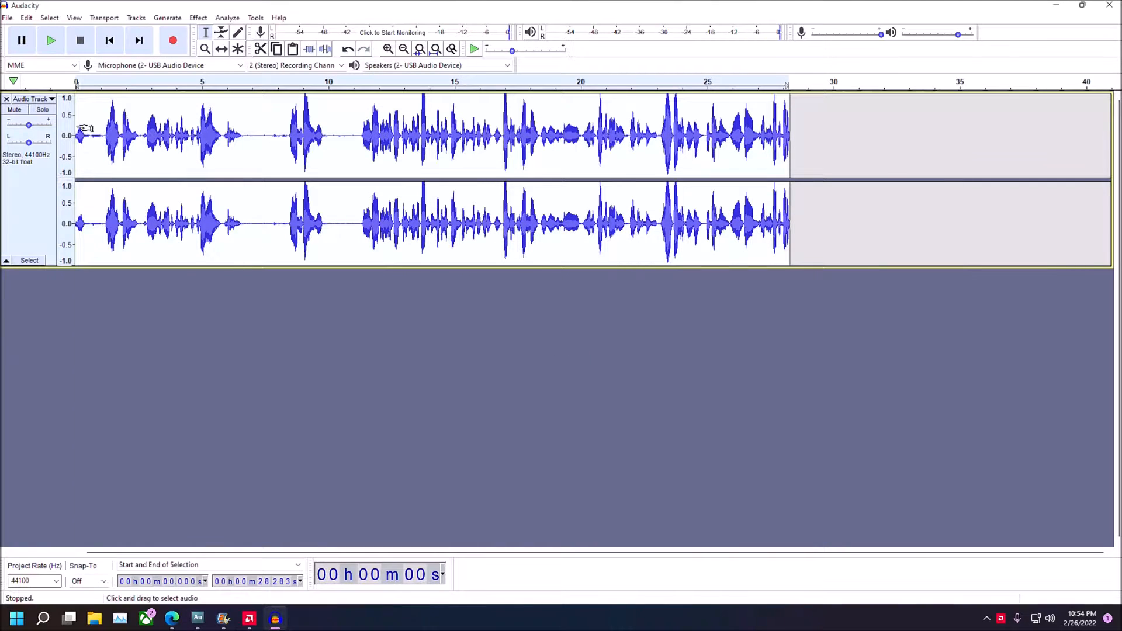
left_click(49, 43)
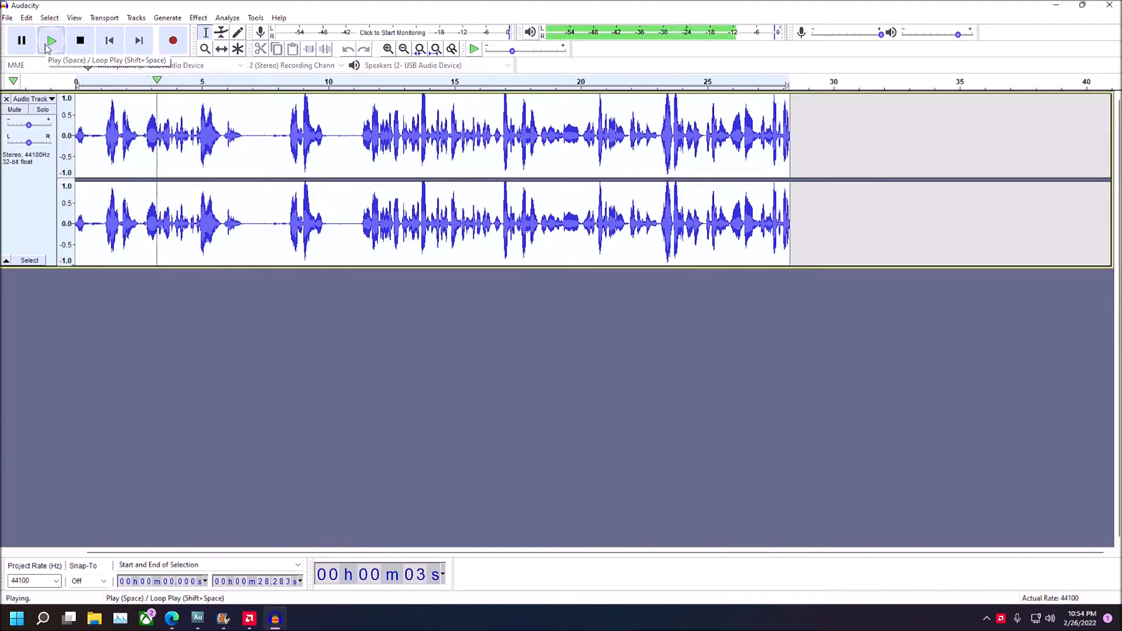
left_click(86, 48)
Remove the silent gap at about 6.9–8.0 s and the one at about 8.9–10.0 s of the shortened recording
left_click_drag(250, 139, 279, 135)
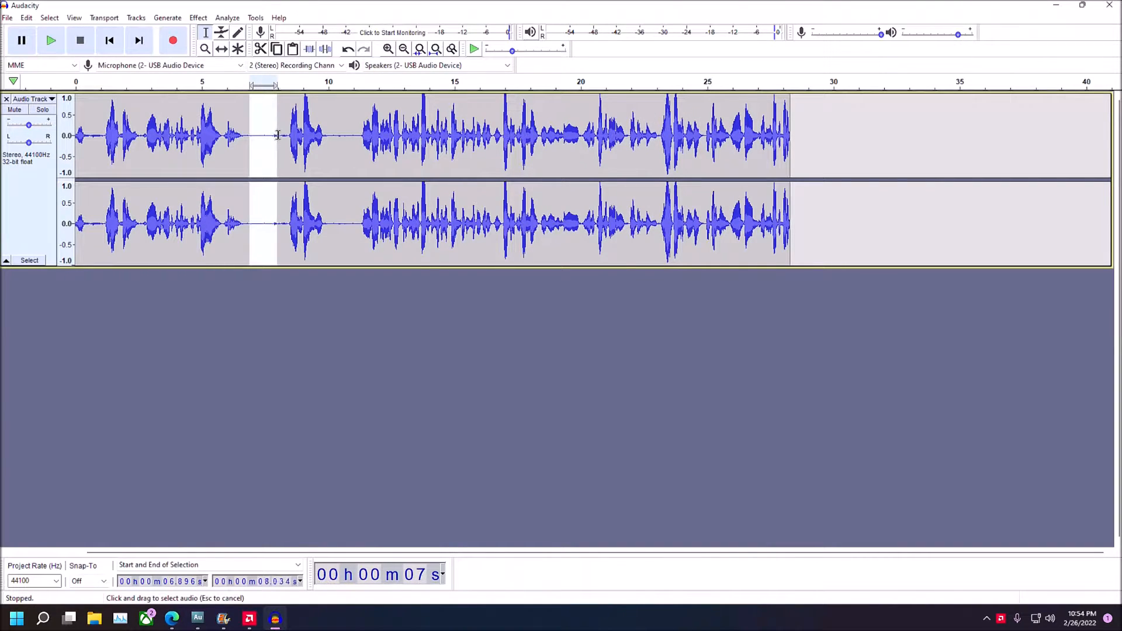
key("Delete")
left_click_drag(300, 134, 329, 135)
left_click(260, 49)
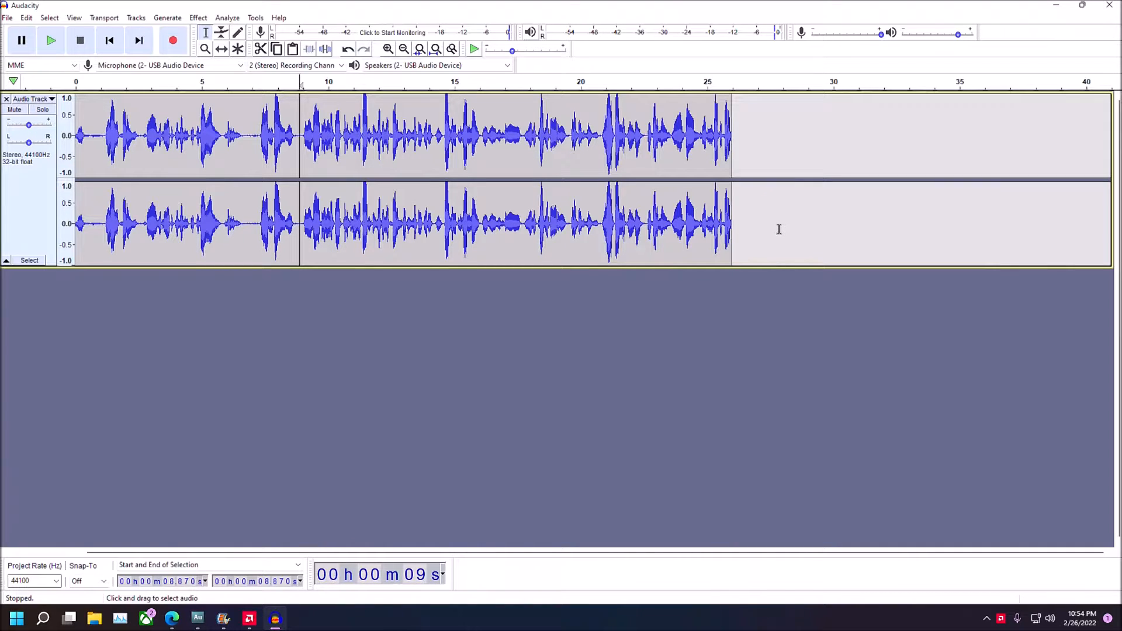
Preview and apply Reverb to the whole recording with room size 75% and reverberance 50%, and play the first 10 seconds or so
left_click_drag(779, 229, 38, 243)
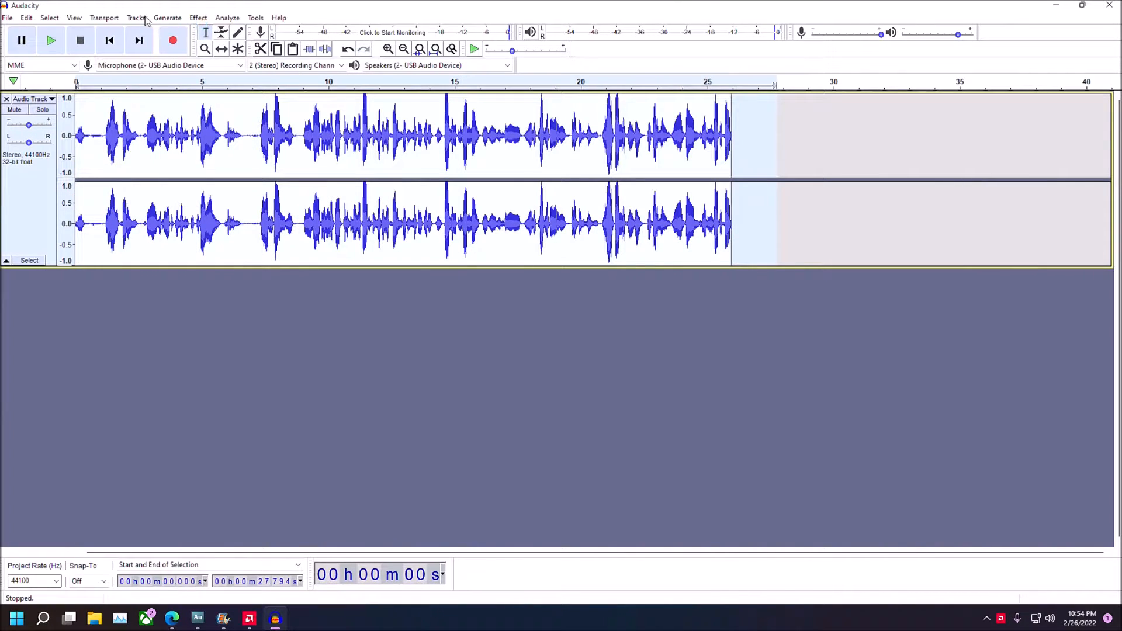
left_click(199, 18)
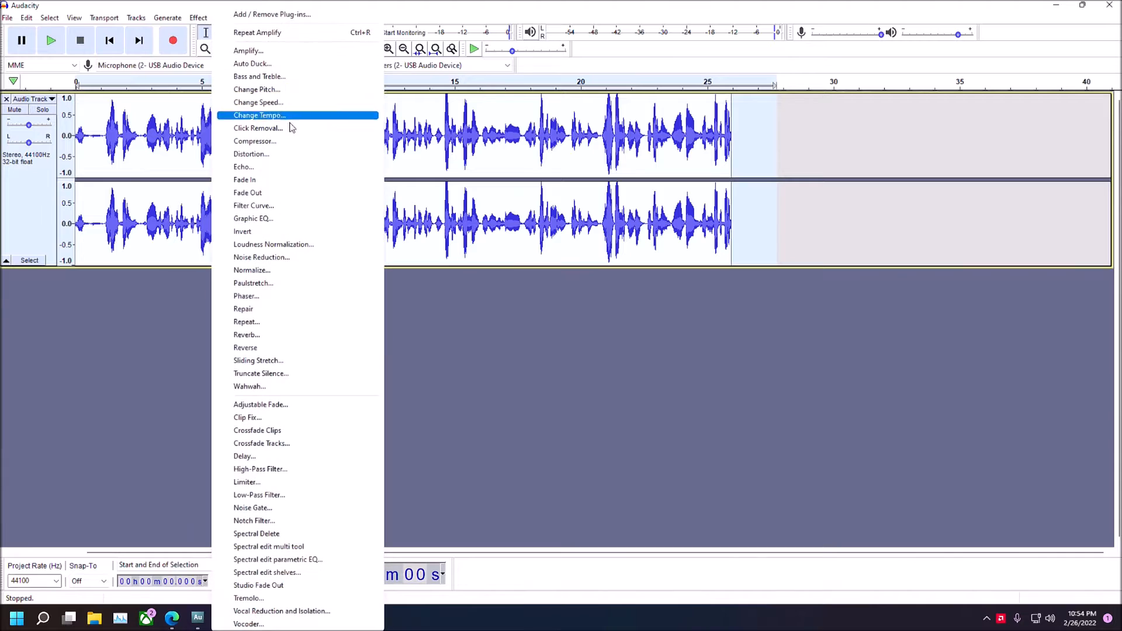
left_click(311, 334)
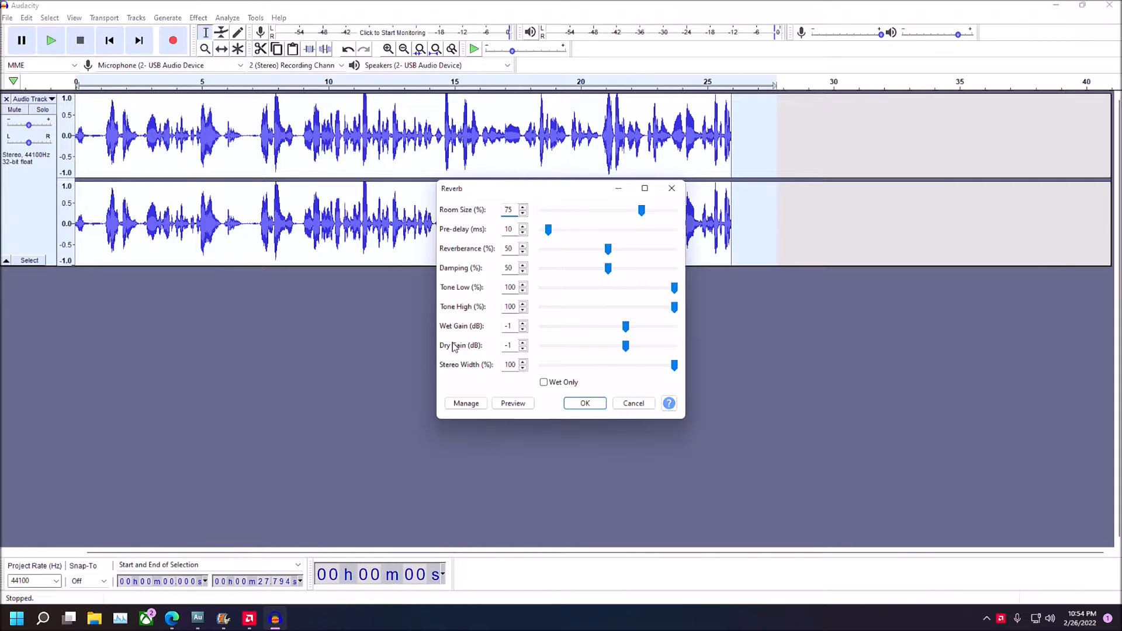
left_click(522, 404)
left_click(587, 404)
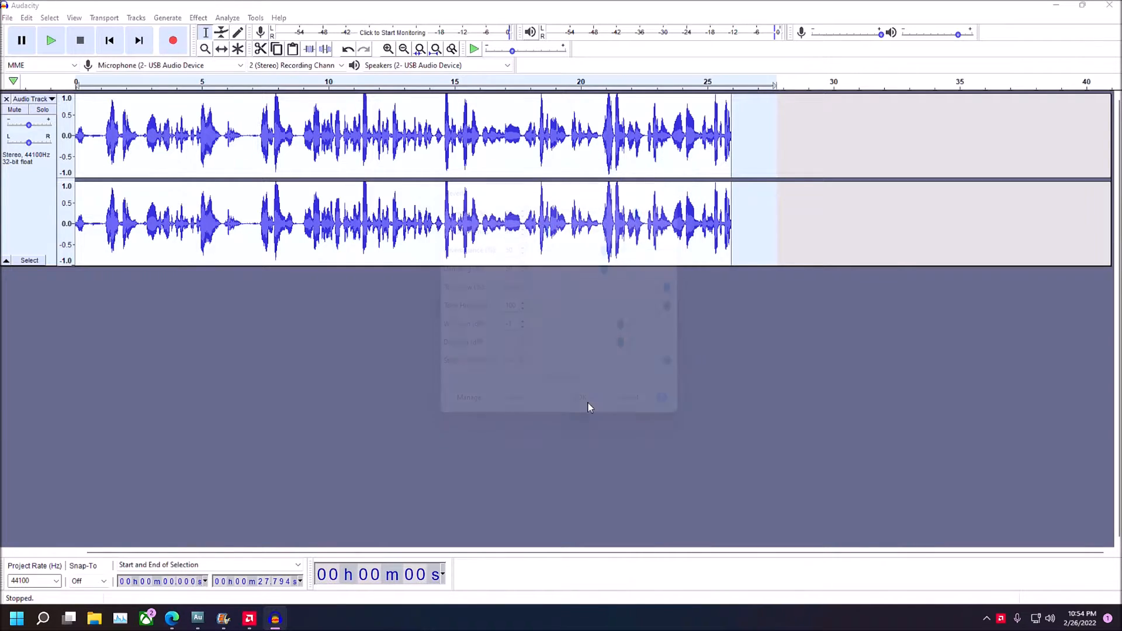
left_click(61, 40)
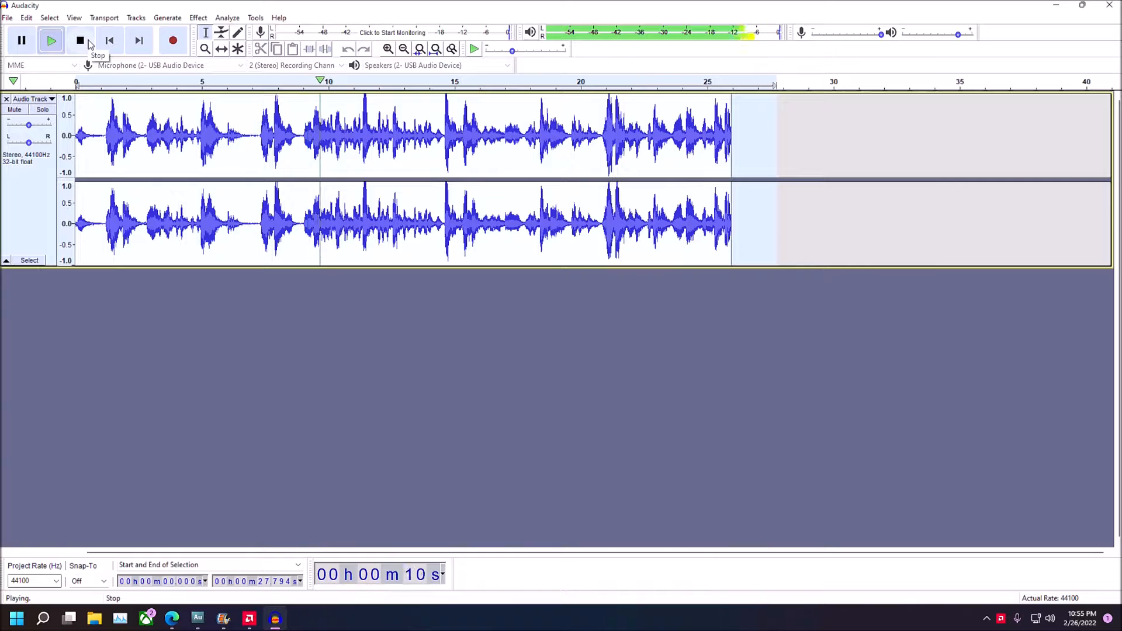
left_click(89, 42)
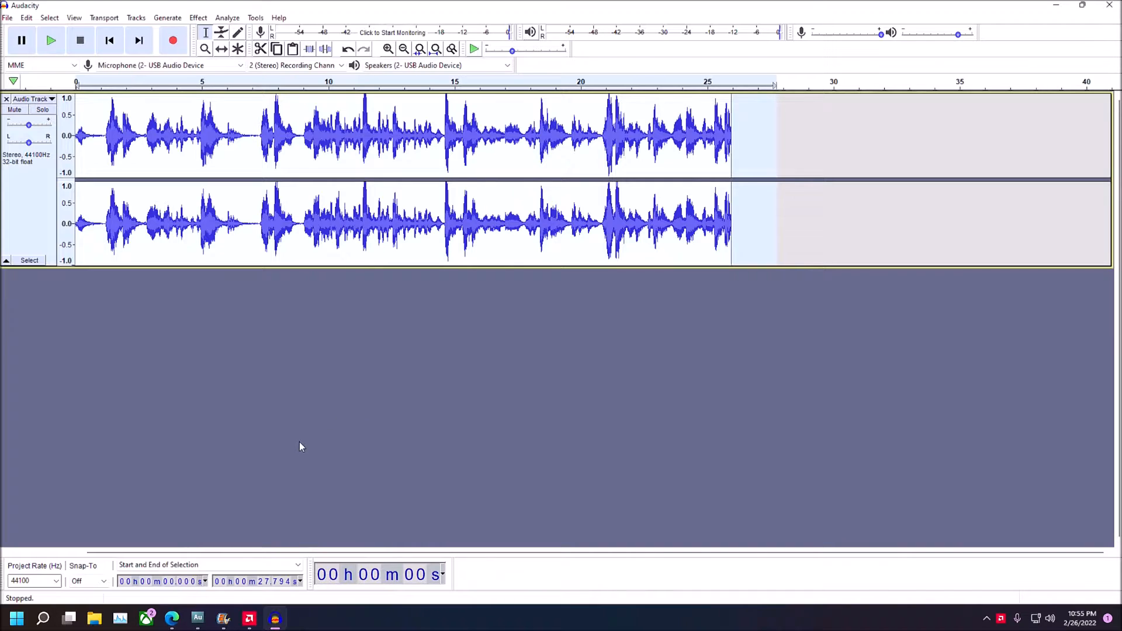
Switch to the project with the Need for Speed II Soundtrack and play about the first 9 seconds of the song
left_click(277, 617)
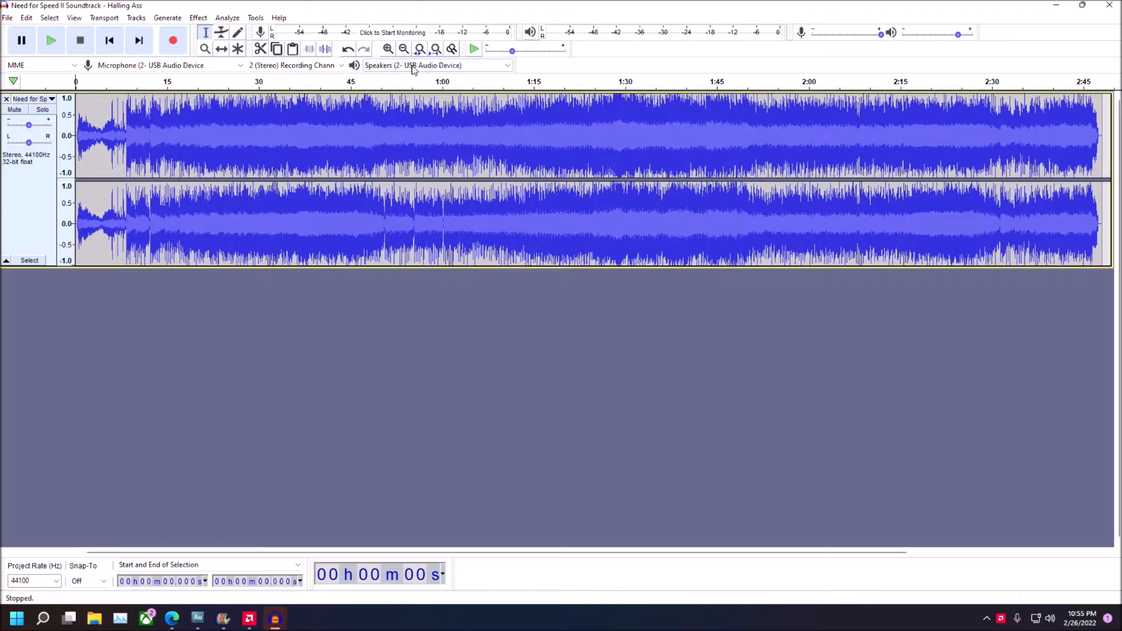
left_click(403, 49)
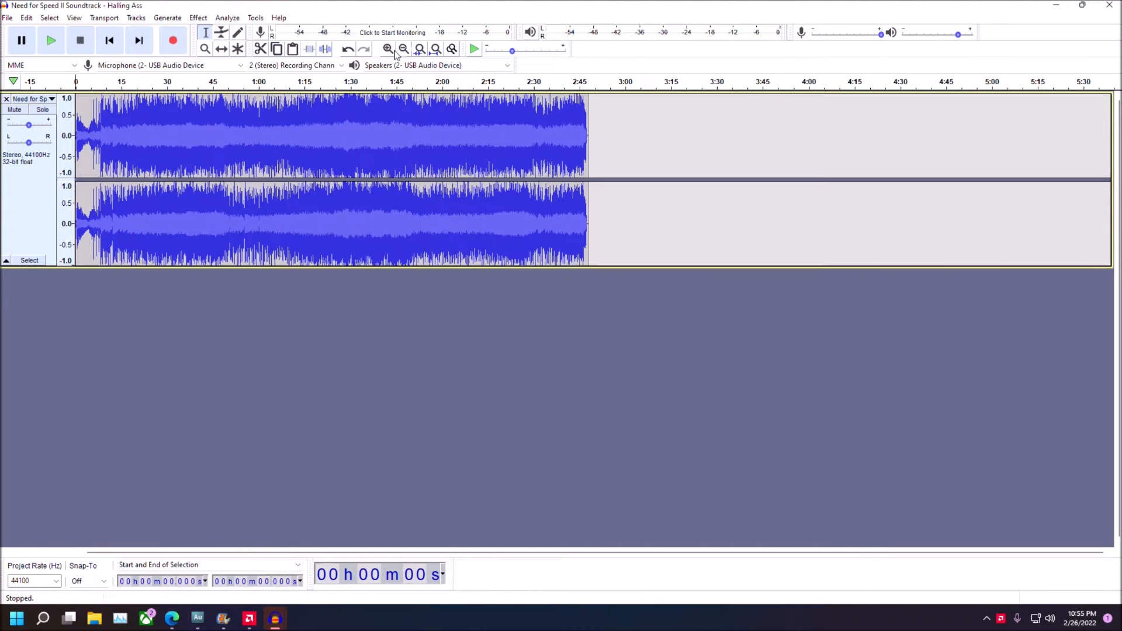
left_click(388, 49)
left_click(388, 49)
left_click(388, 49)
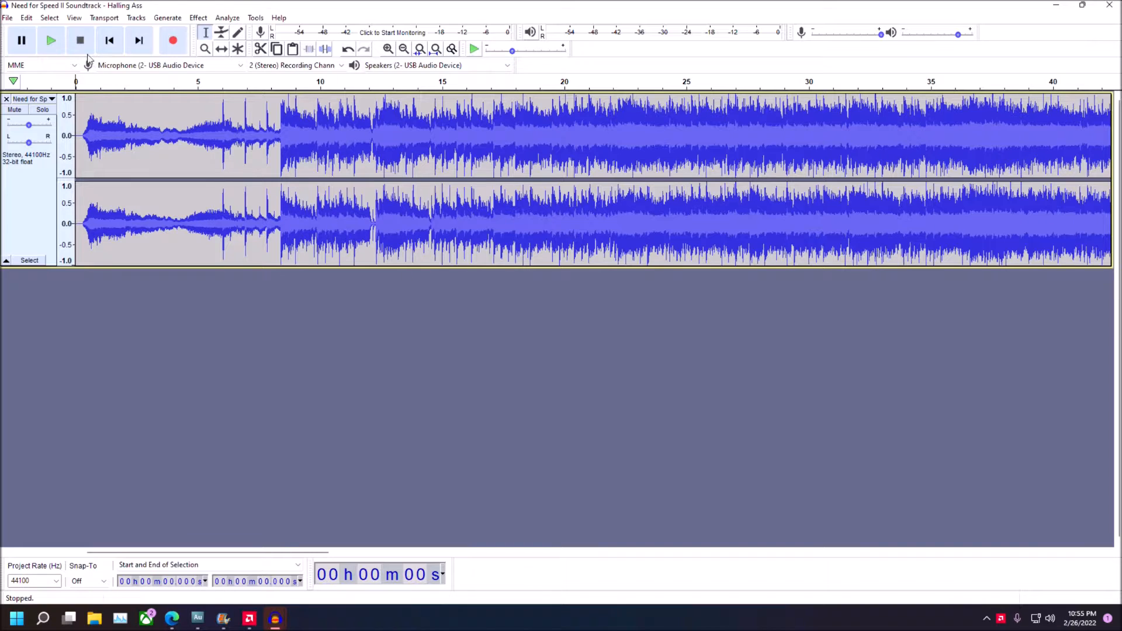
left_click(53, 42)
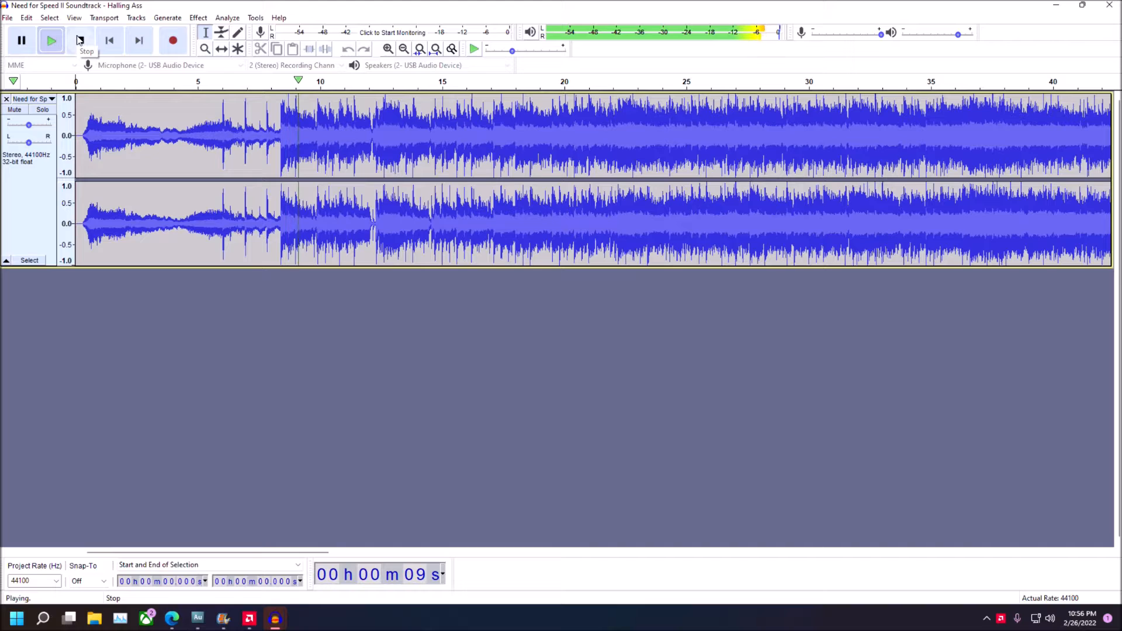
left_click(80, 40)
Cut the song's quiet intro from 0 to about 8.4 s and play the new beginning
left_click_drag(280, 141, 77, 170)
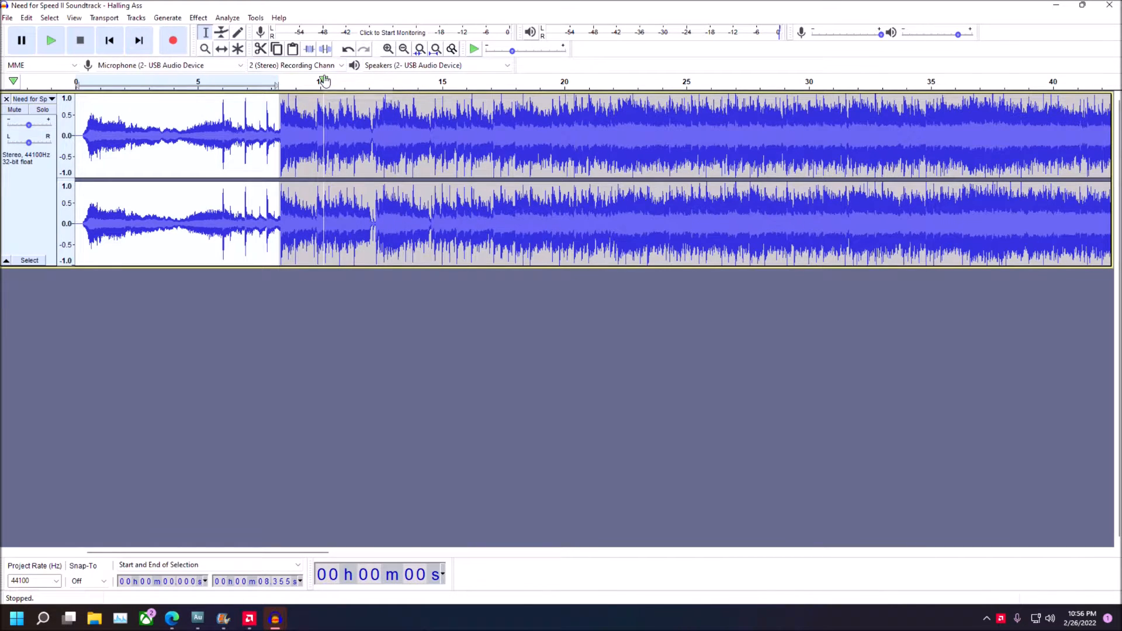
left_click(261, 50)
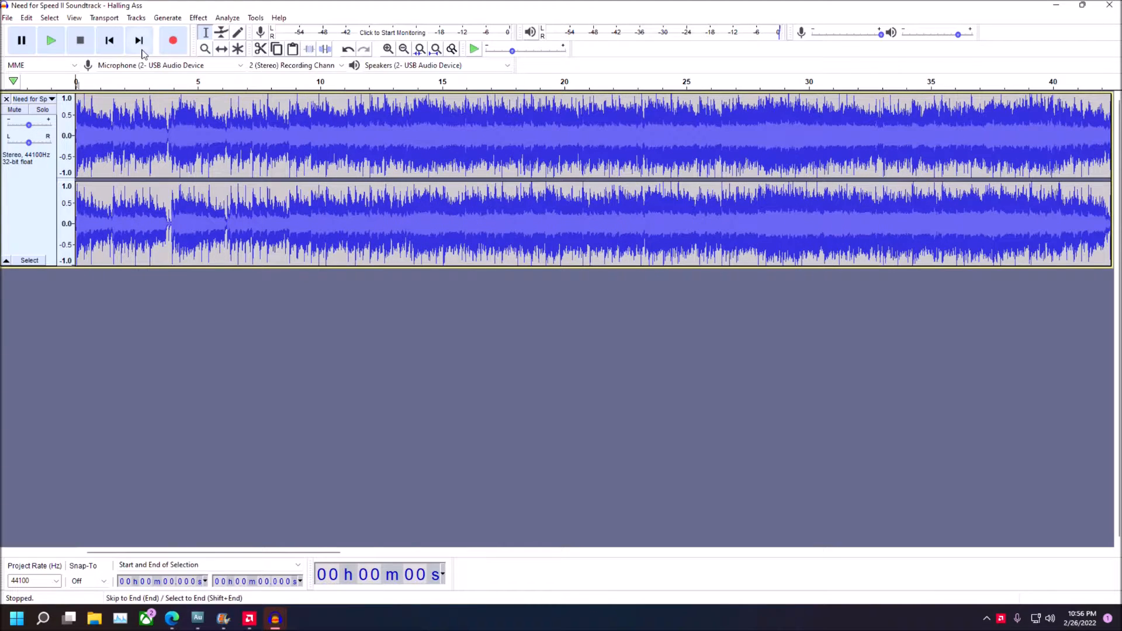
left_click(51, 42)
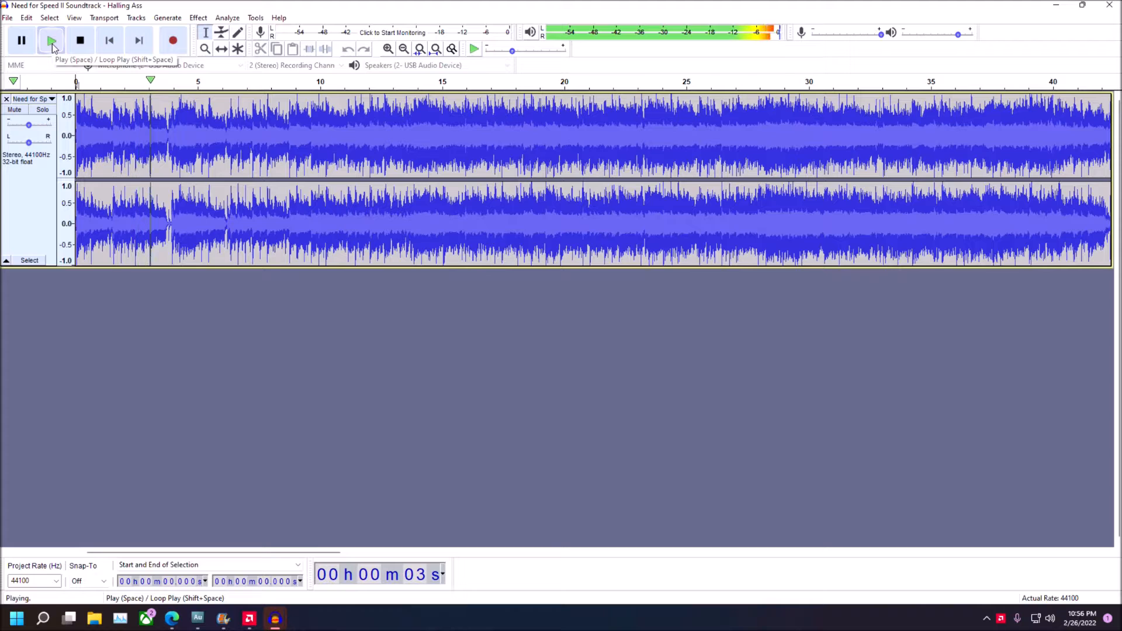
left_click(78, 44)
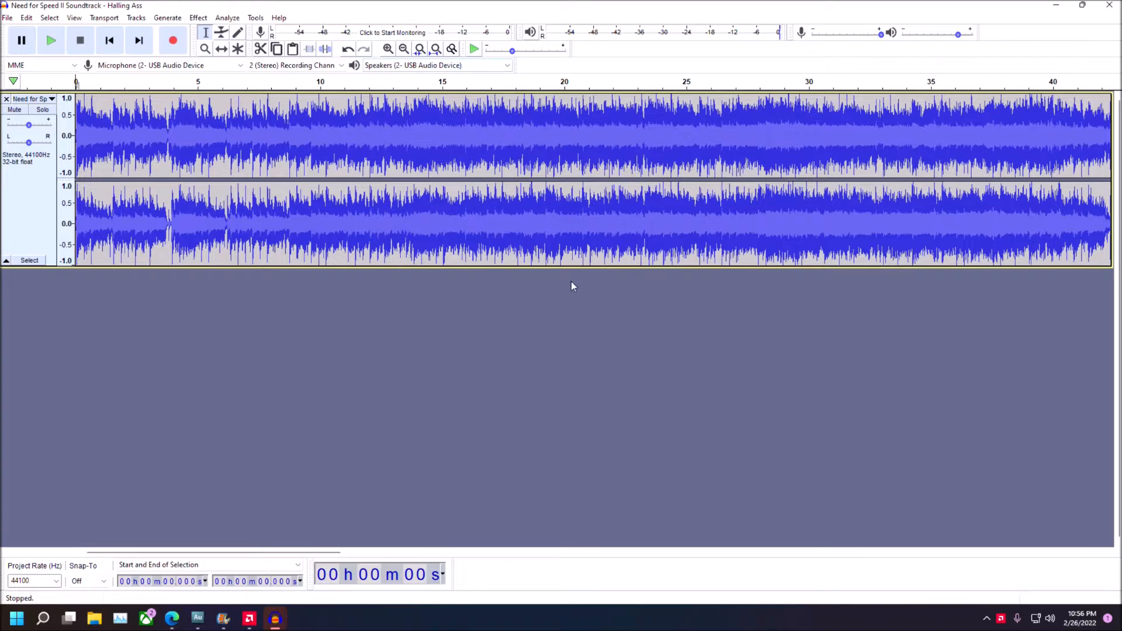
Apply the Phaser effect to the whole song with 2 stages, dry/wet 128, LFO frequency 0.4 Hz, depth 100 and output gain -6 dB
left_click(402, 50)
left_click(395, 52)
left_click(394, 52)
left_click(404, 51)
left_click(404, 50)
left_click(404, 50)
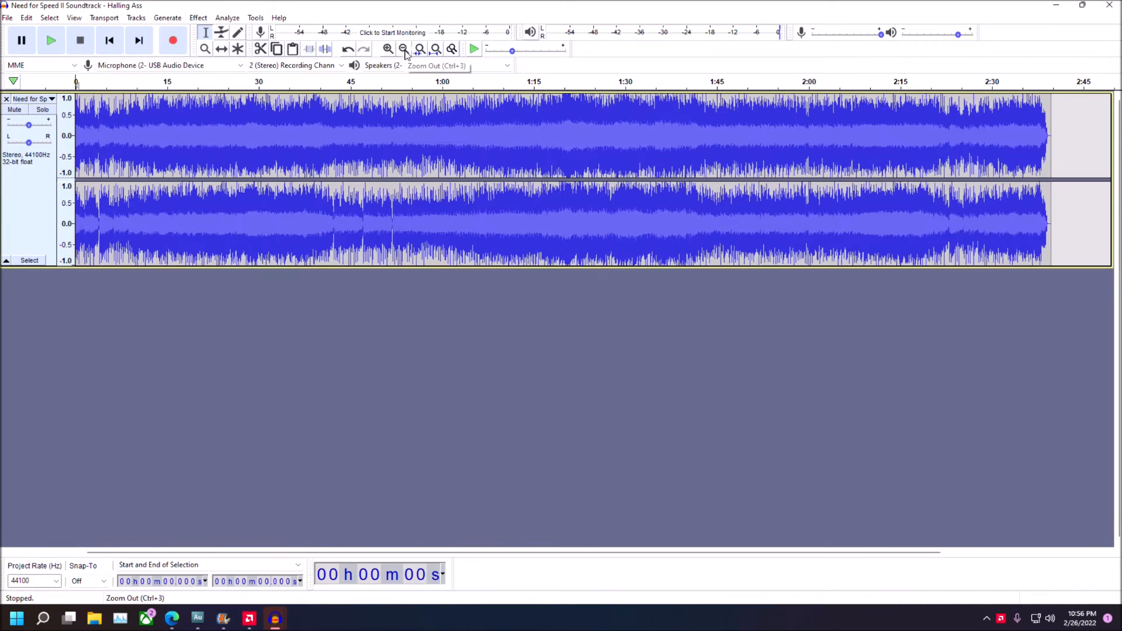
left_click(404, 50)
left_click_drag(573, 217, 75, 222)
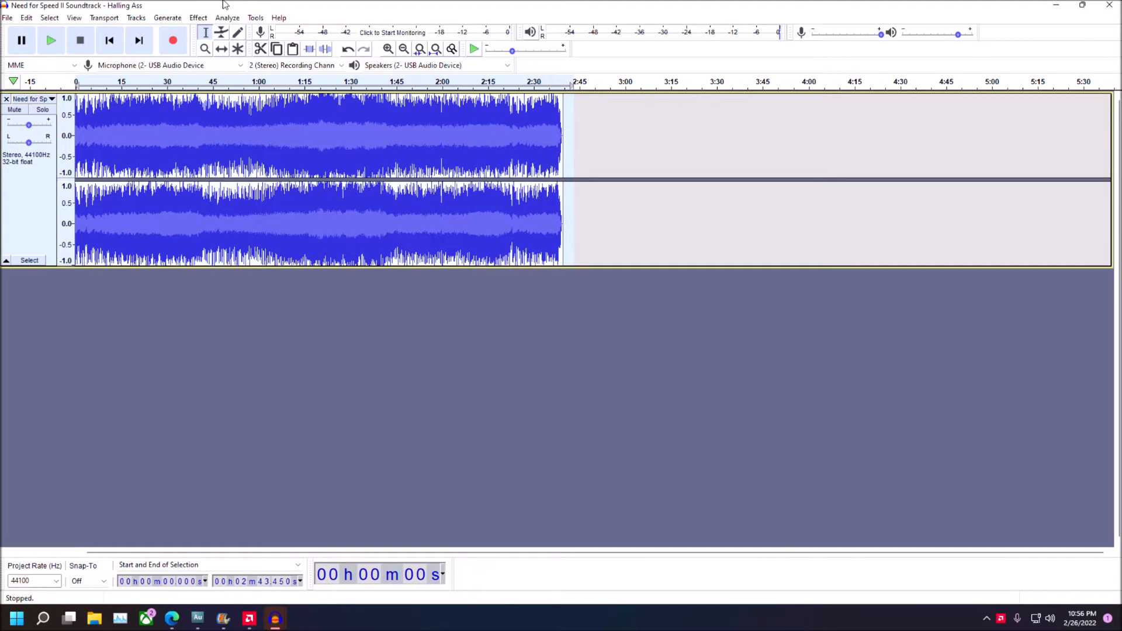
left_click(200, 21)
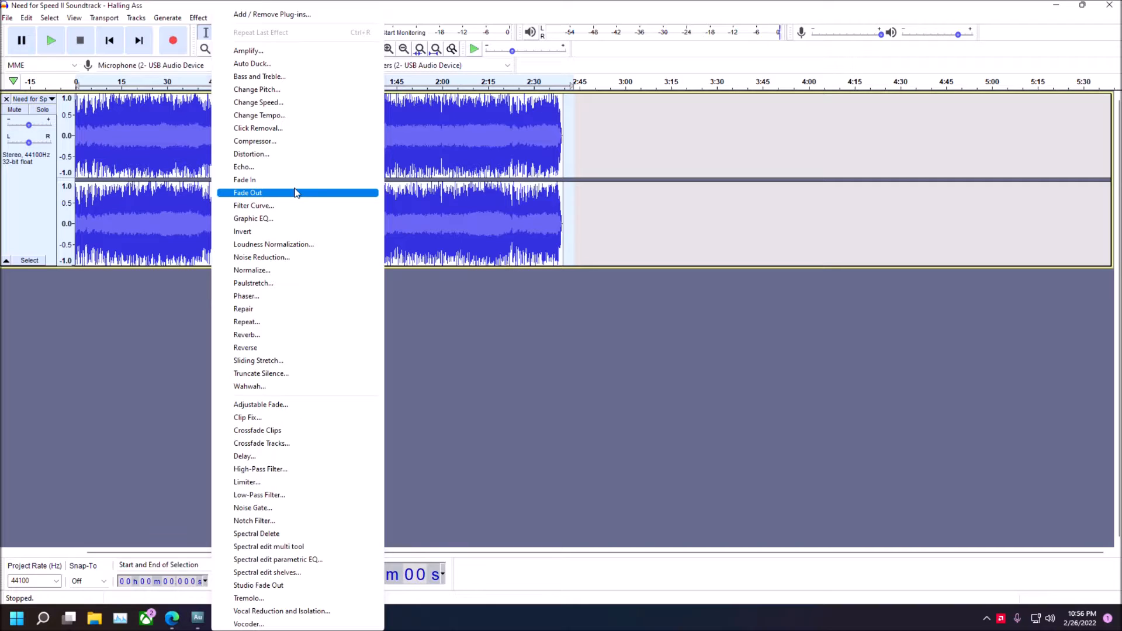
left_click(299, 296)
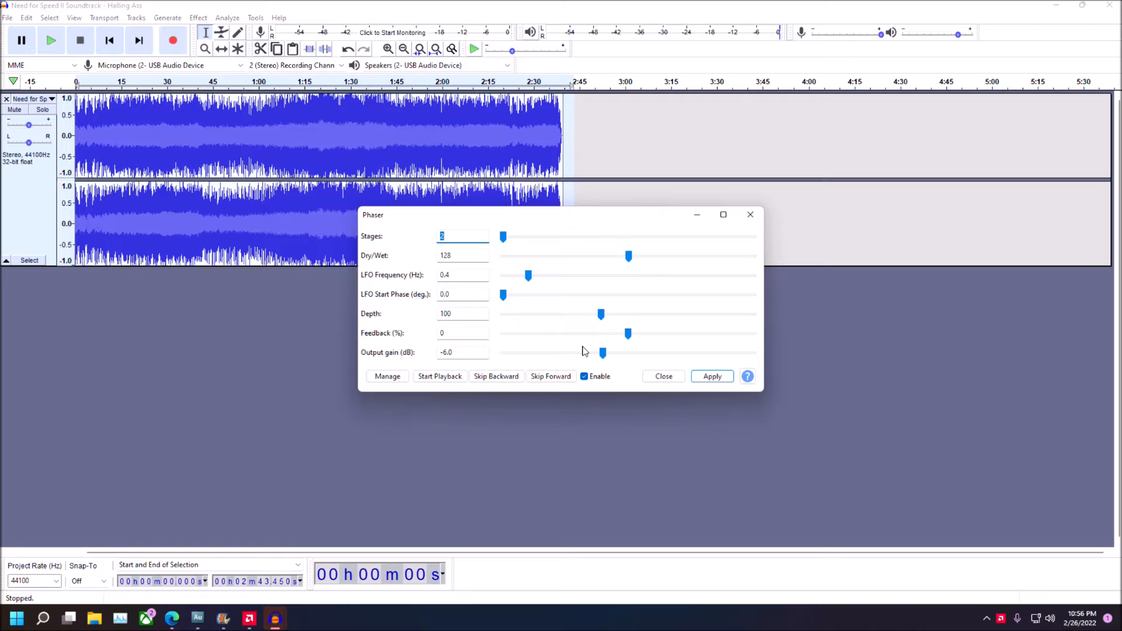
left_click(705, 380)
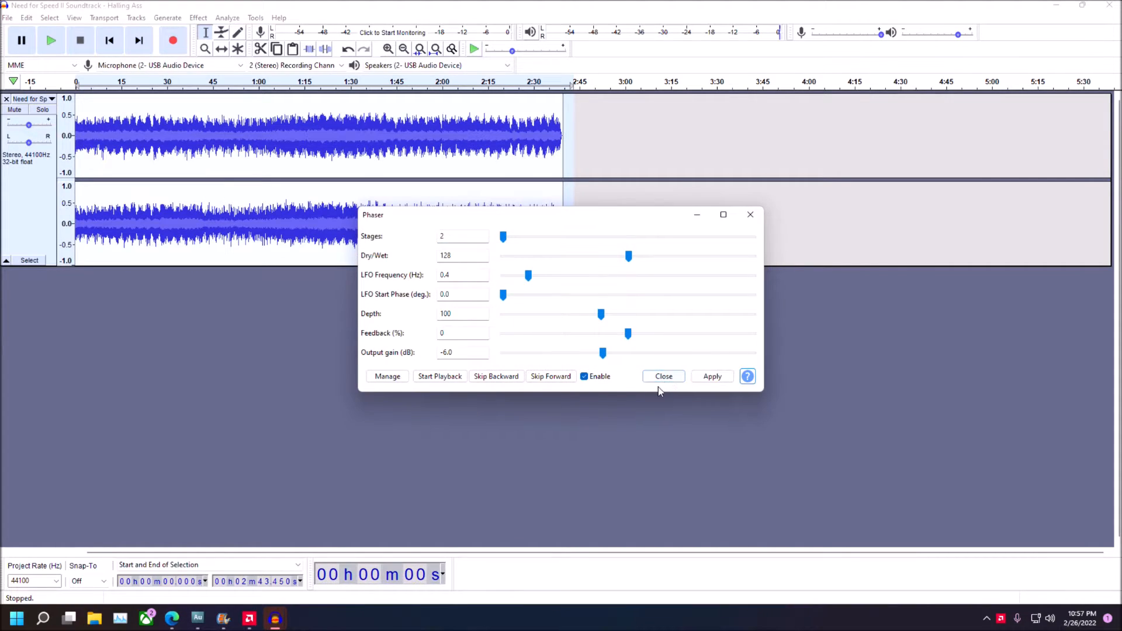
left_click(662, 378)
Play the start of the song twice to listen to the Phaser effect
left_click(51, 39)
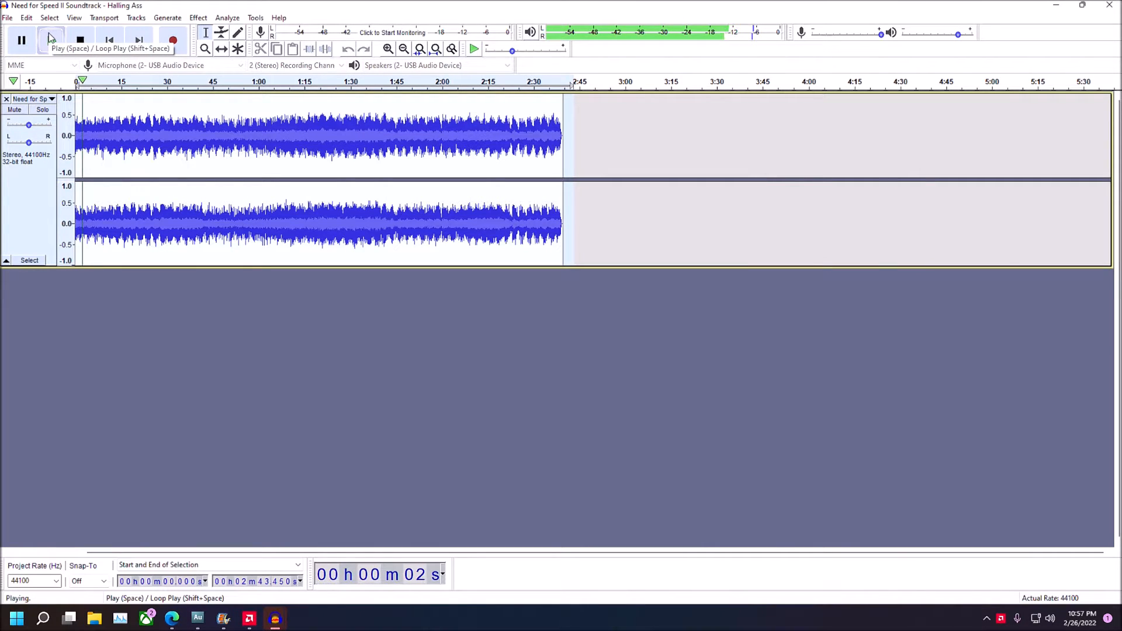
left_click(50, 39)
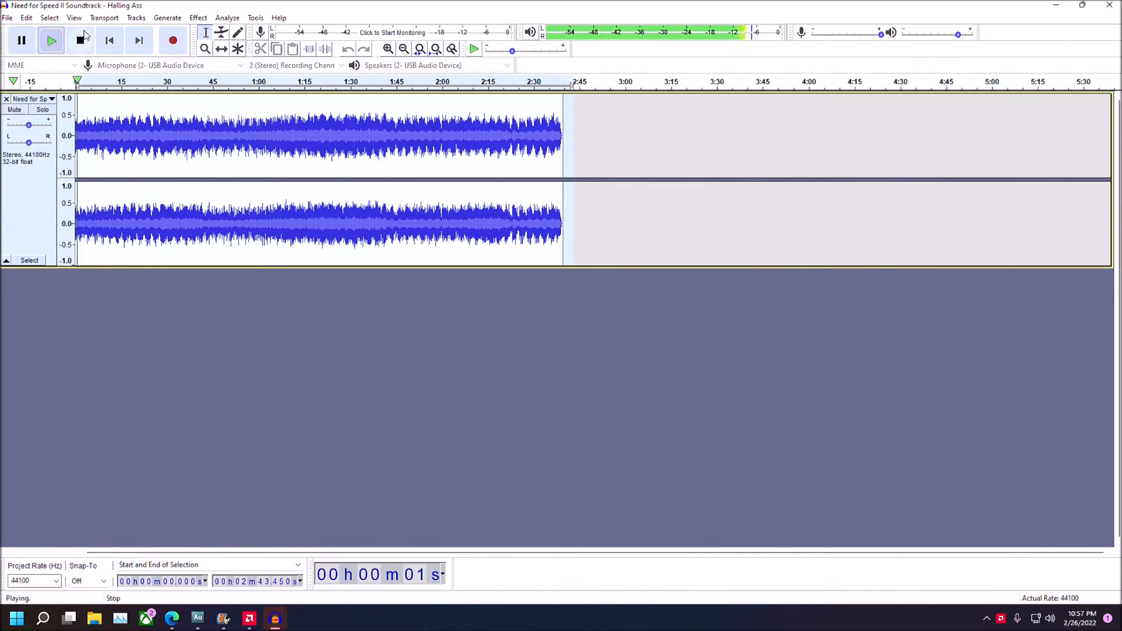
left_click(82, 36)
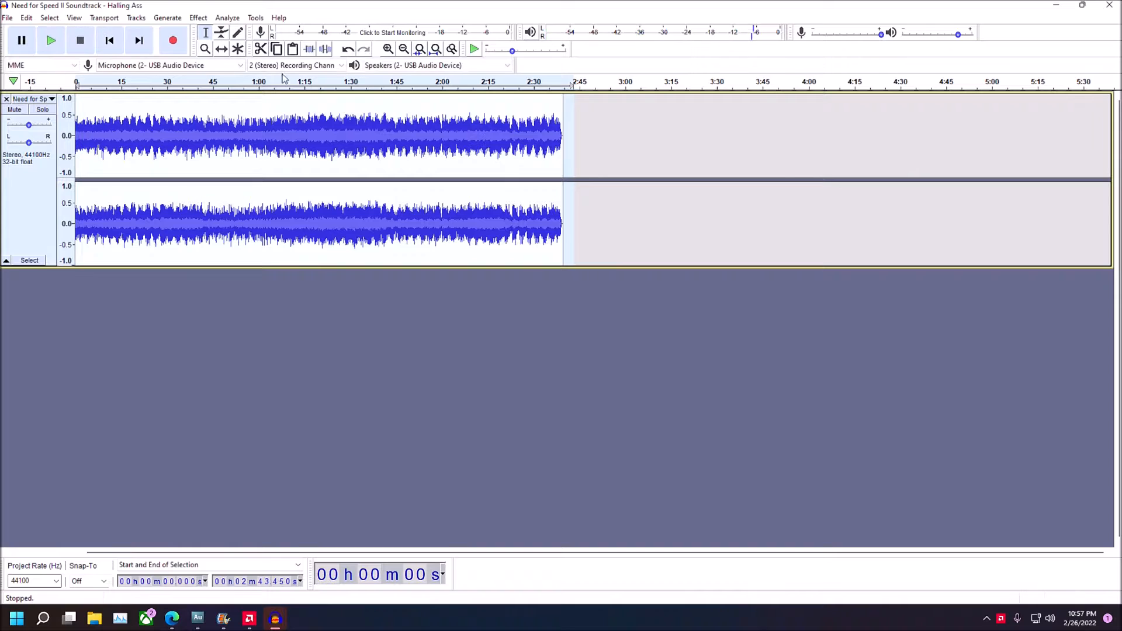
Undo the Phaser effect and play the start of the song for comparison
left_click(347, 50)
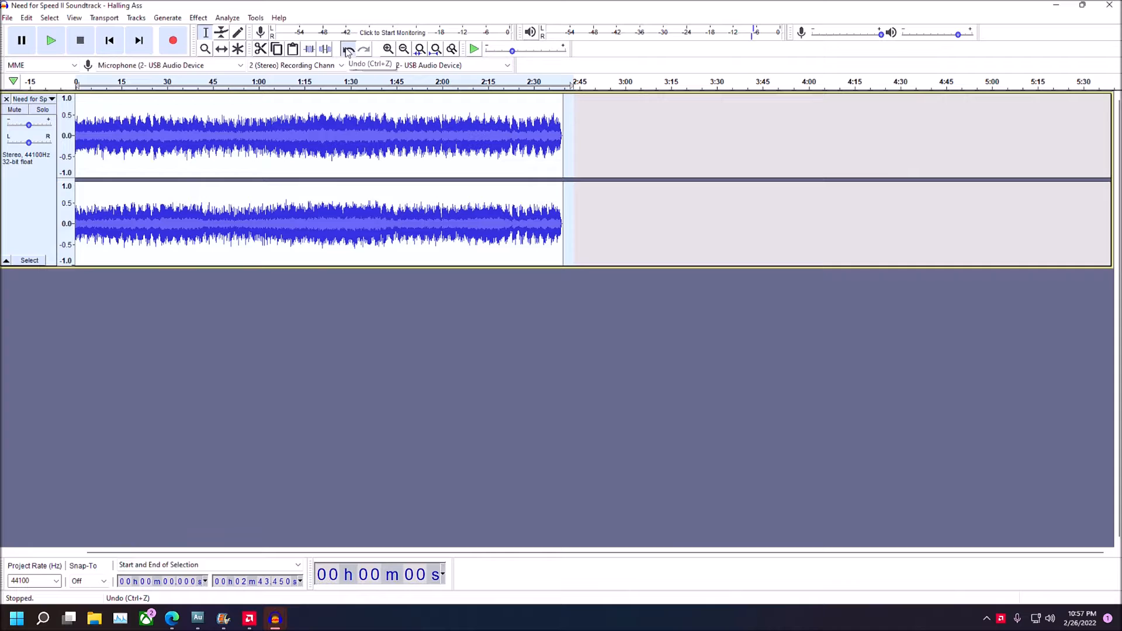
left_click(60, 40)
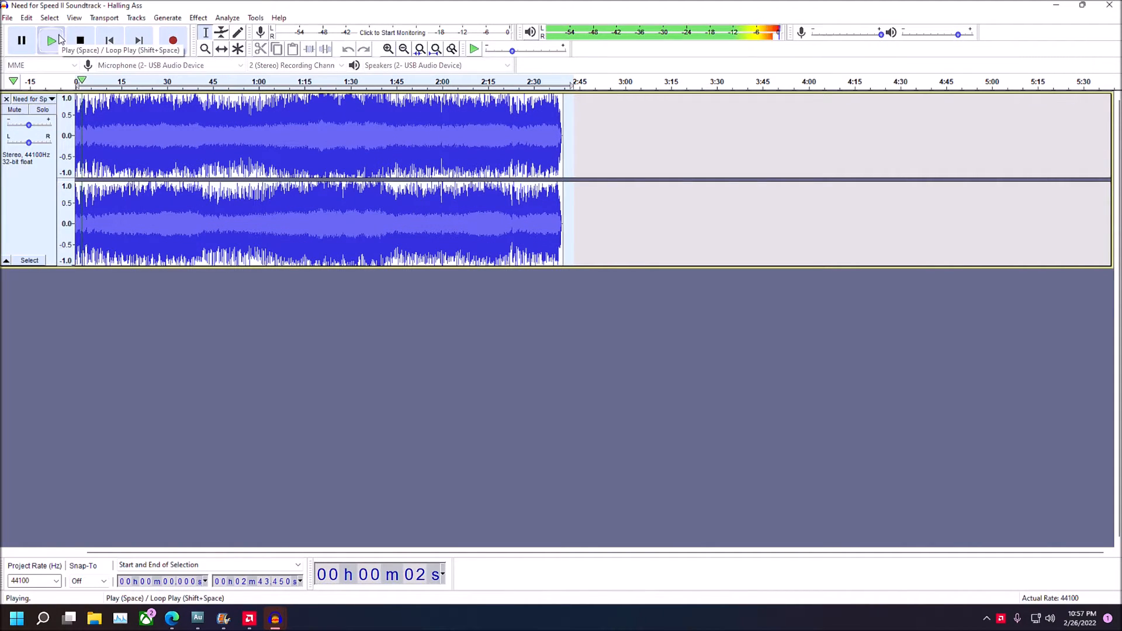
left_click(59, 40)
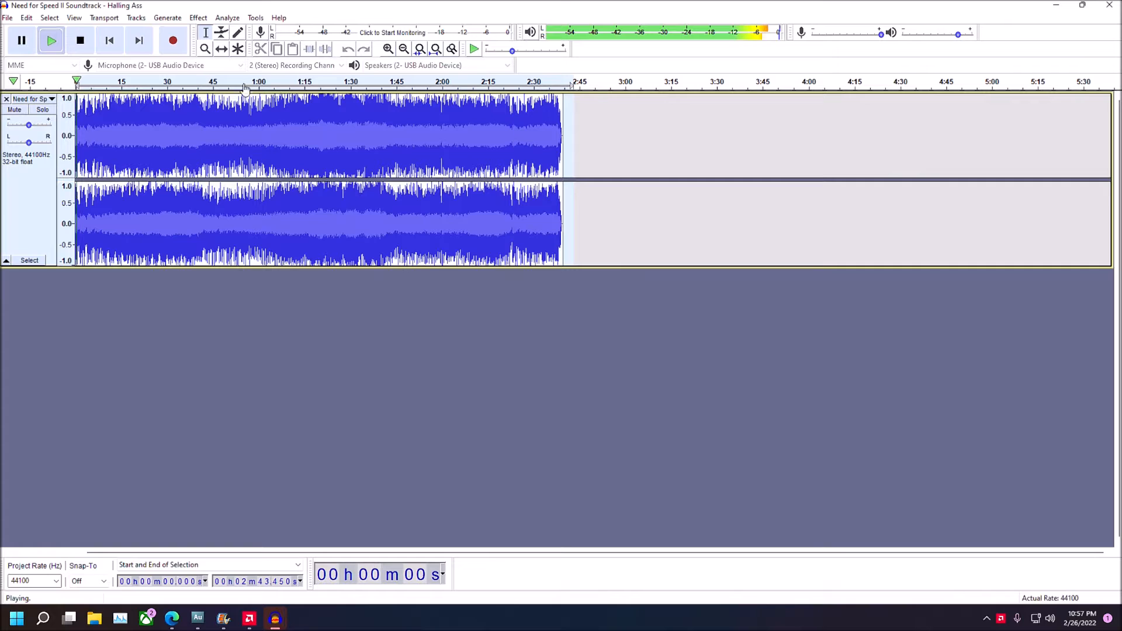
left_click(88, 39)
Open the Change Speed effect for the whole song and preview a vinyl speed change from 45 to 33⅓ rpm
left_click(195, 18)
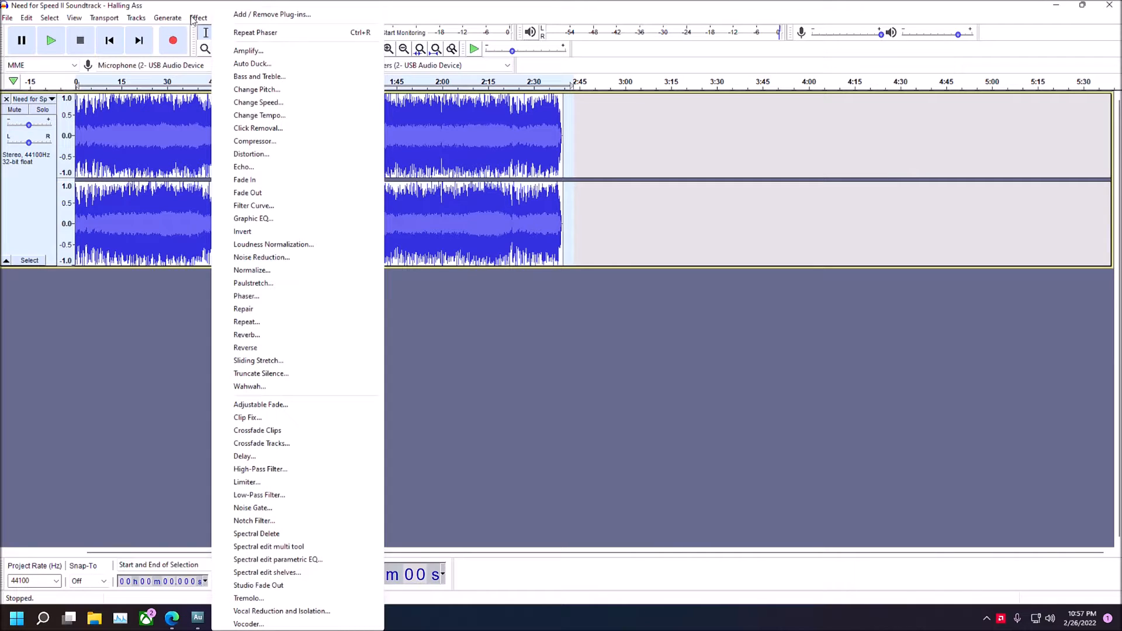
left_click(313, 111)
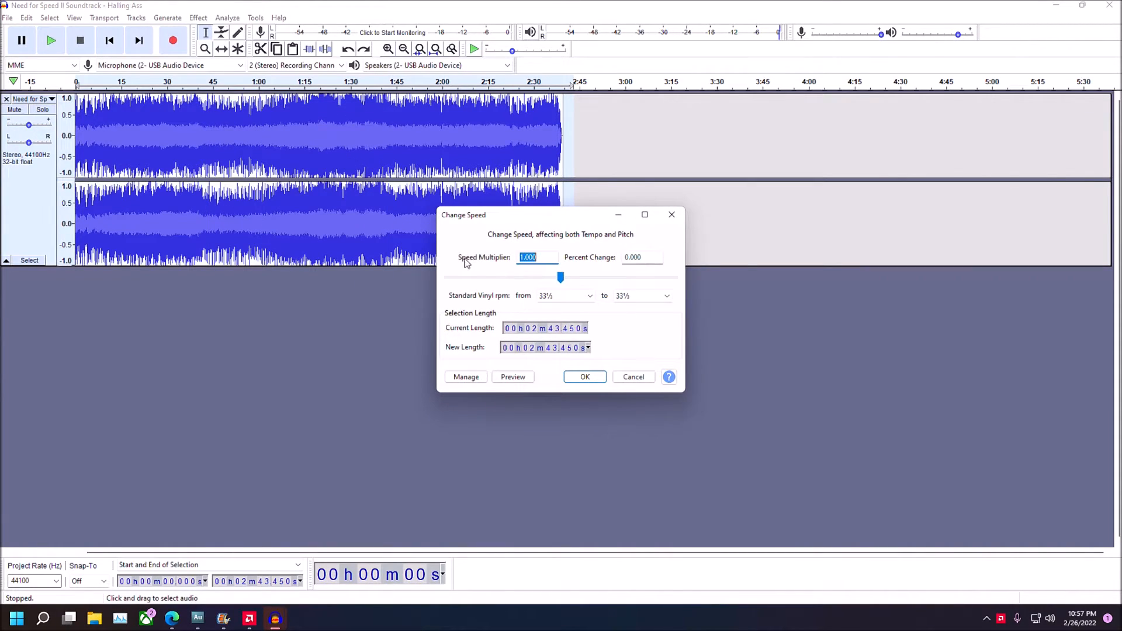
left_click(589, 296)
left_click(586, 312)
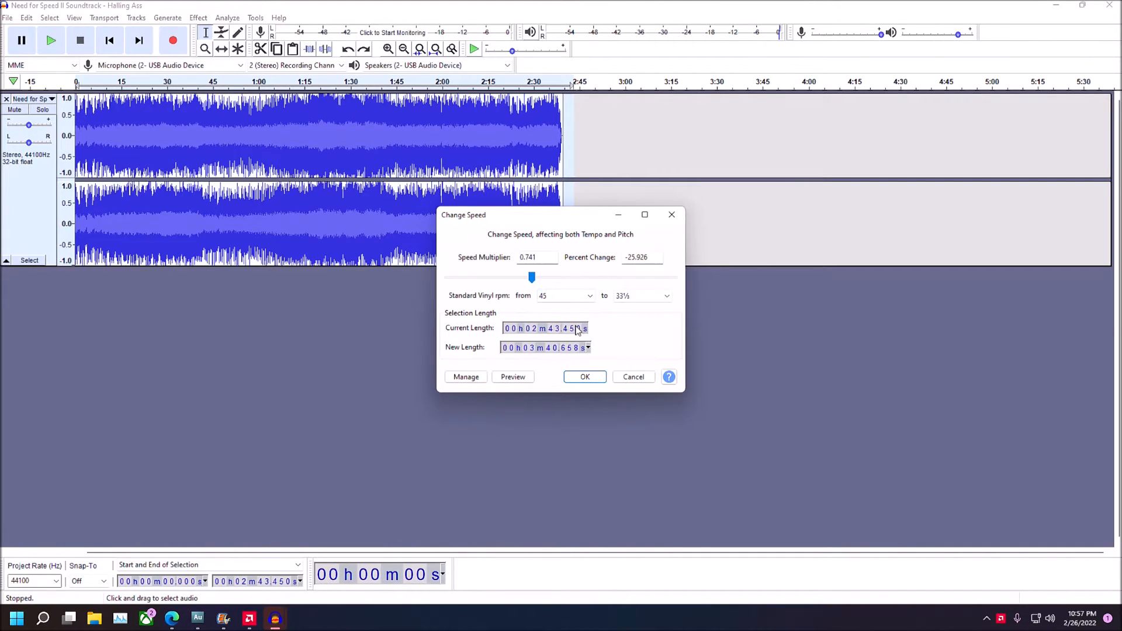
left_click(522, 378)
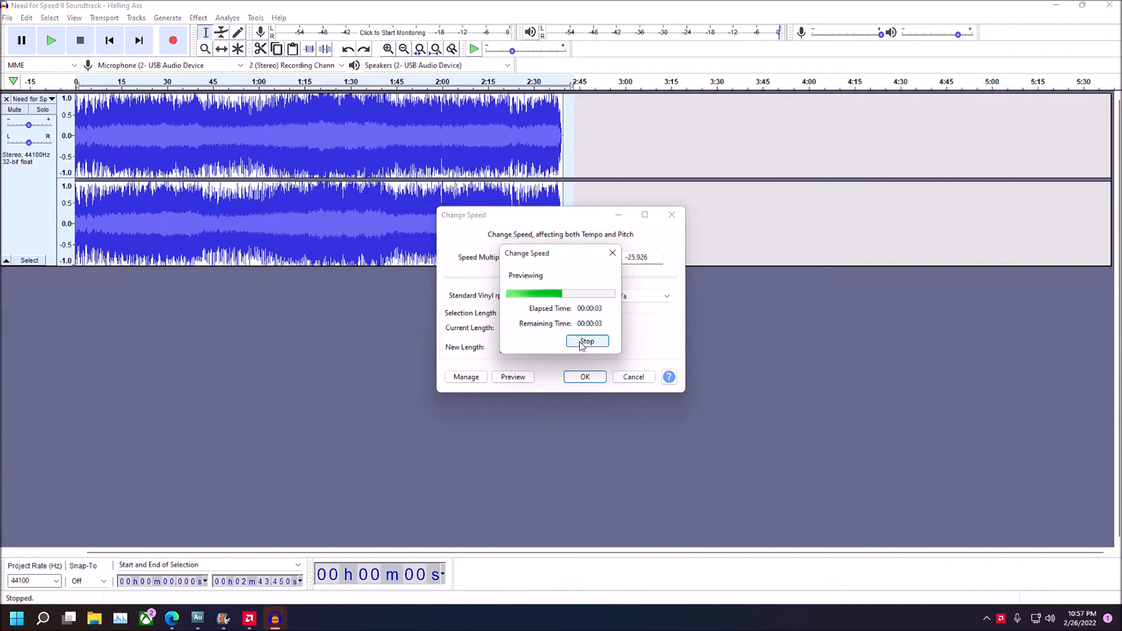
left_click(582, 345)
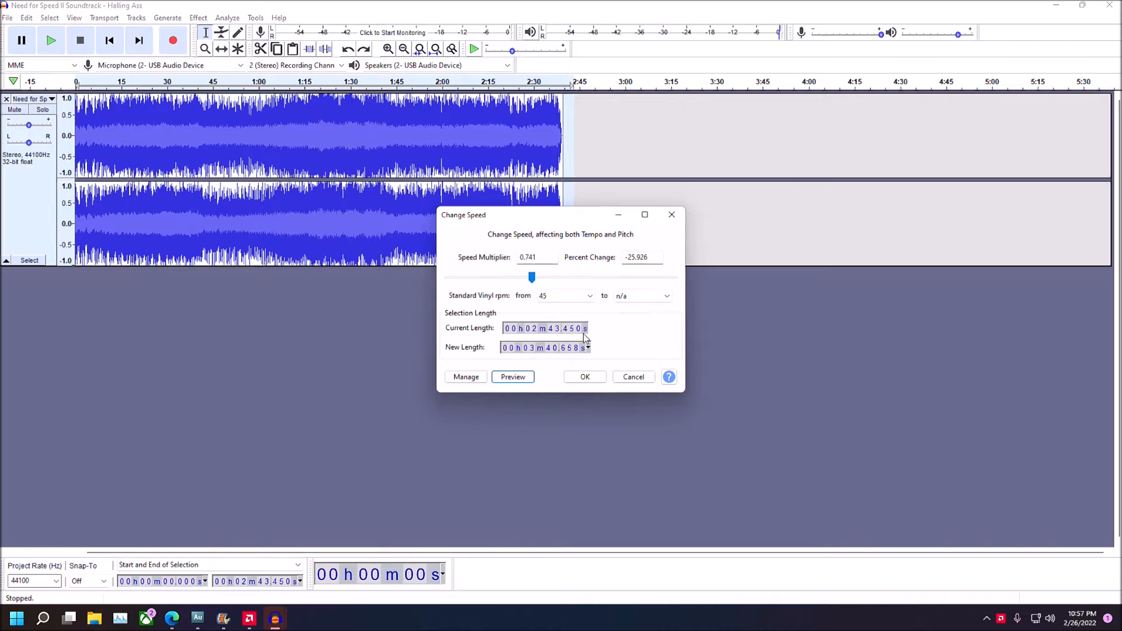
Set the original vinyl speed to 78 rpm and preview the speed effect again
left_click(589, 296)
left_click(587, 326)
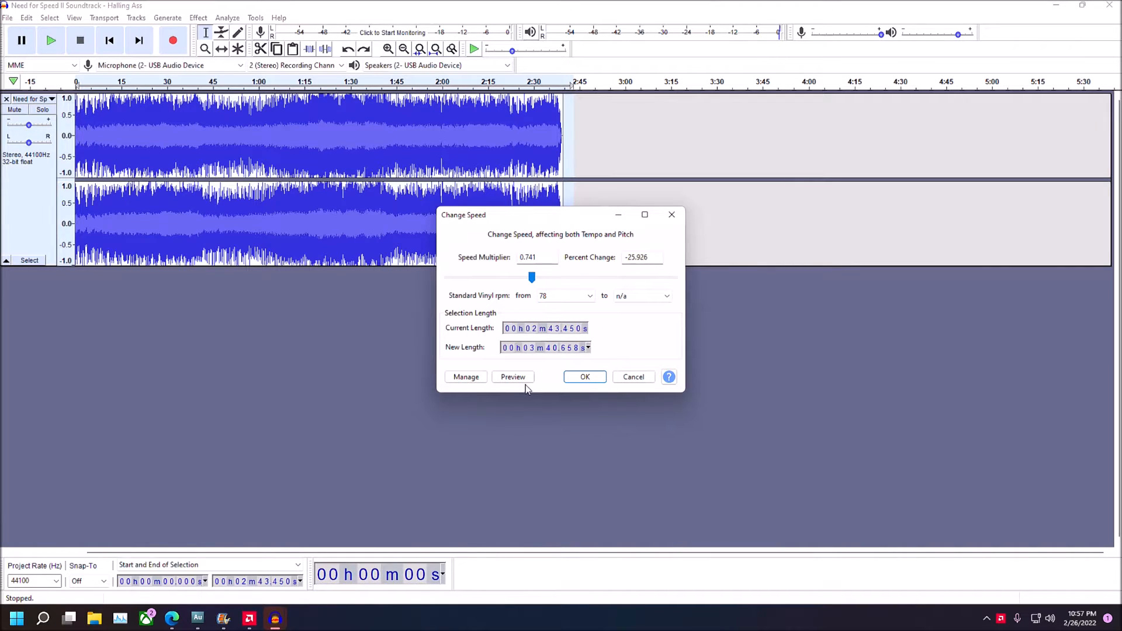
left_click(521, 379)
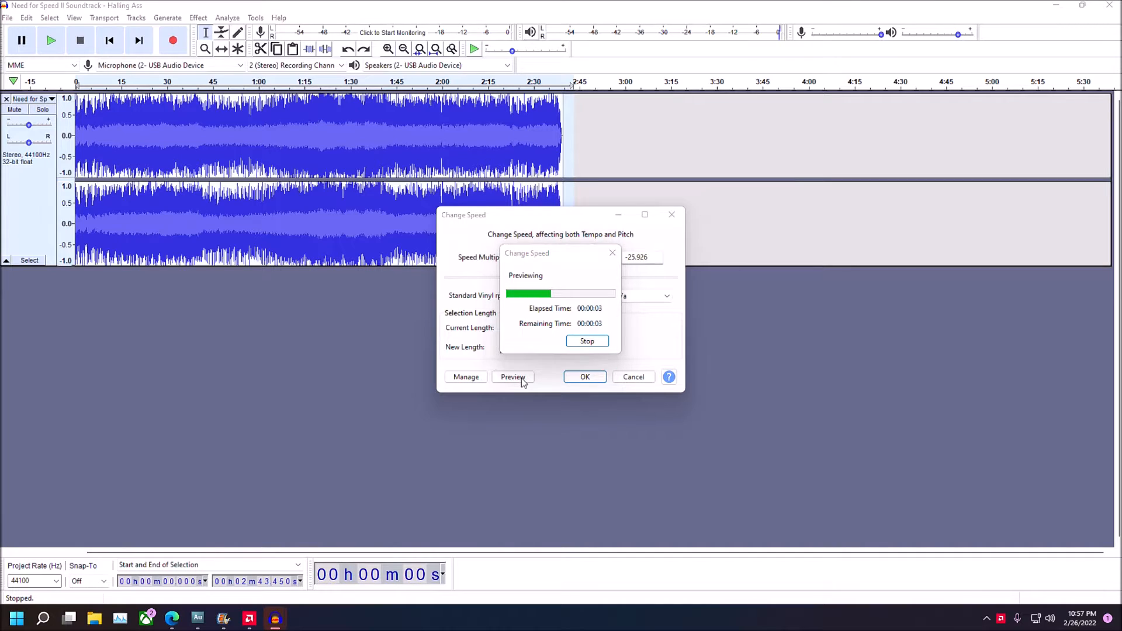
left_click(584, 343)
Set the vinyl speed conversion from 33⅓ to 78 rpm and preview the song
left_click(590, 297)
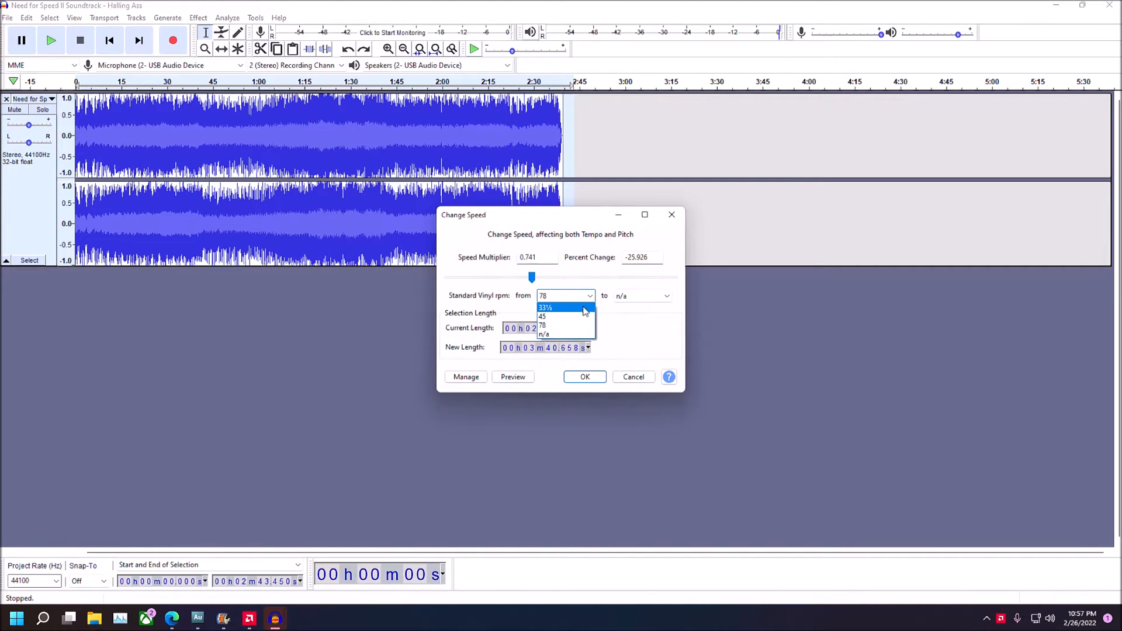
left_click(581, 310)
left_click(654, 296)
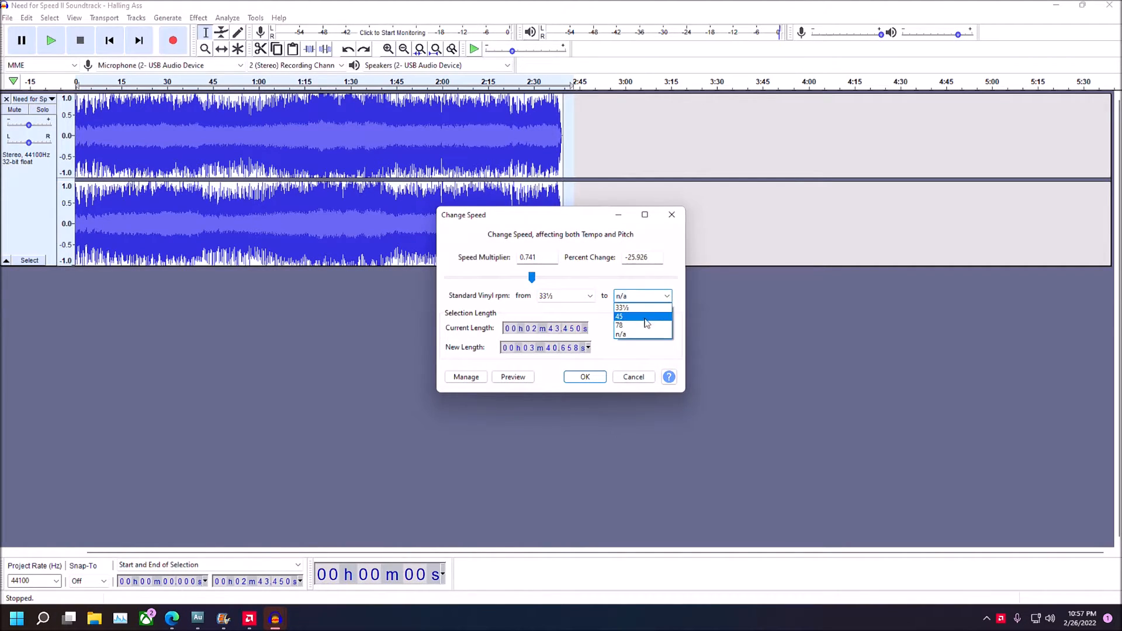
left_click(642, 325)
left_click(513, 378)
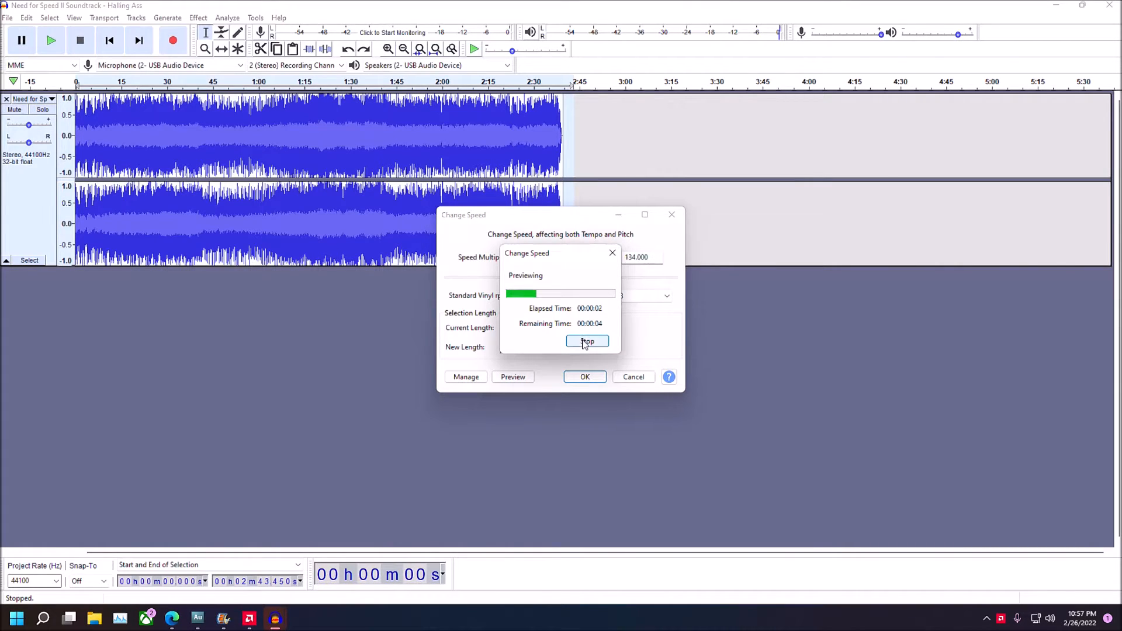
left_click(583, 344)
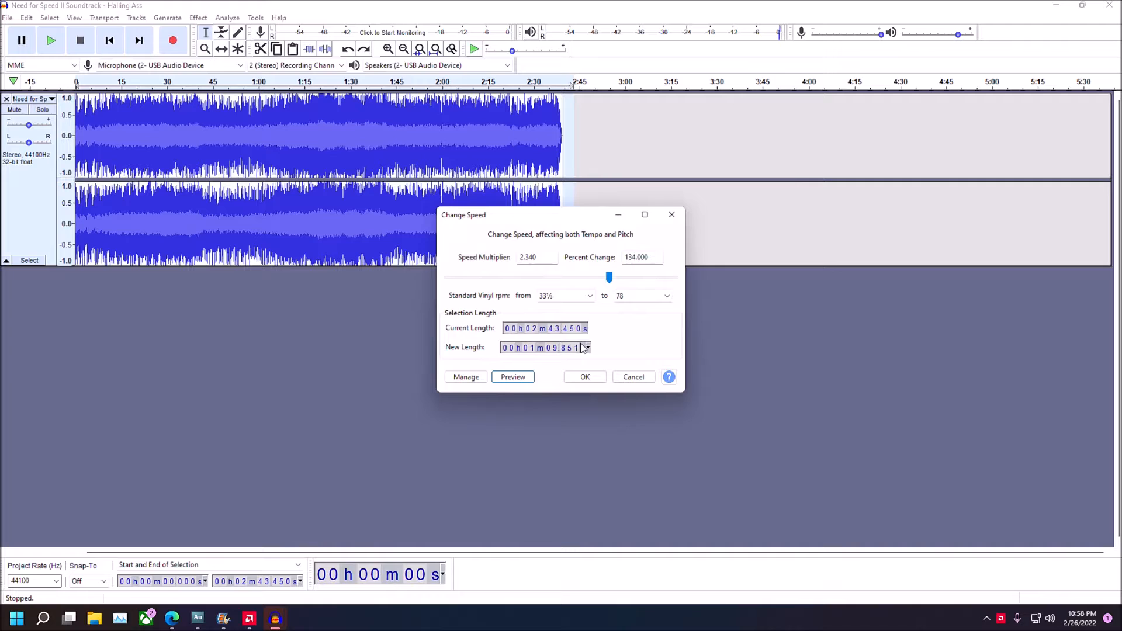
Preview the vinyl speed conversion from 33⅓ to 45 rpm and close the effect without applying it
left_click(667, 296)
left_click(659, 317)
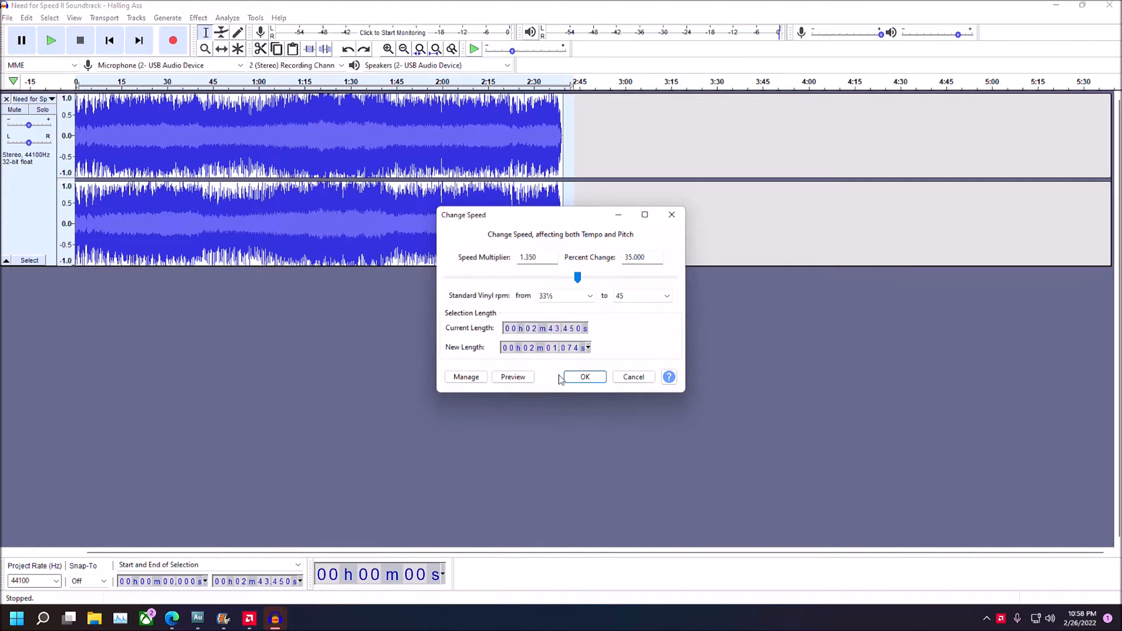
left_click(525, 382)
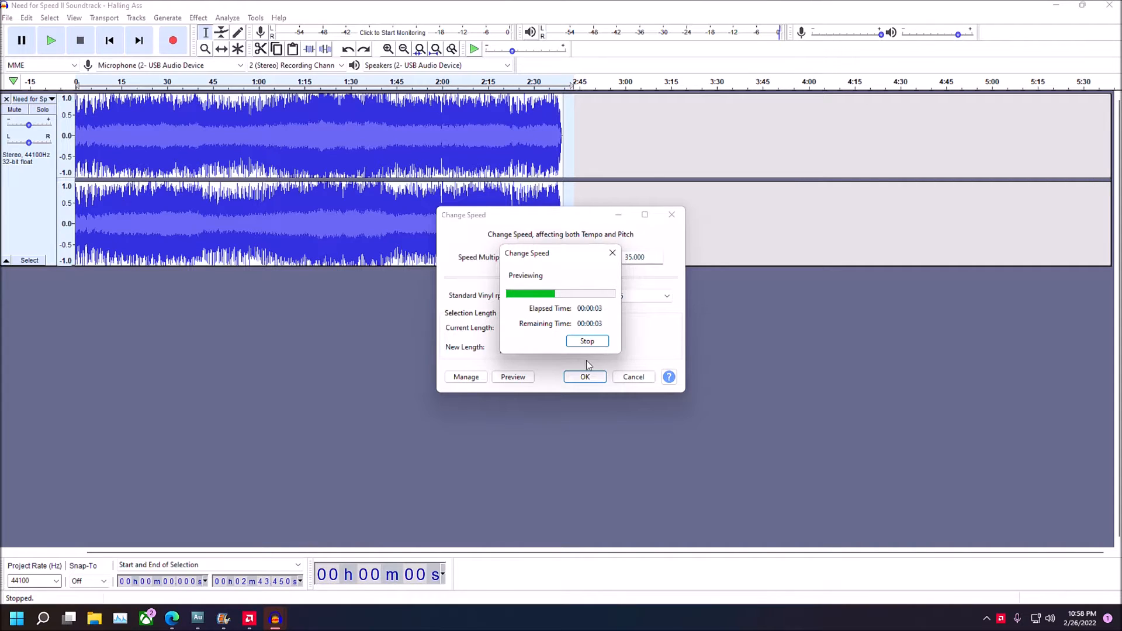
left_click(596, 345)
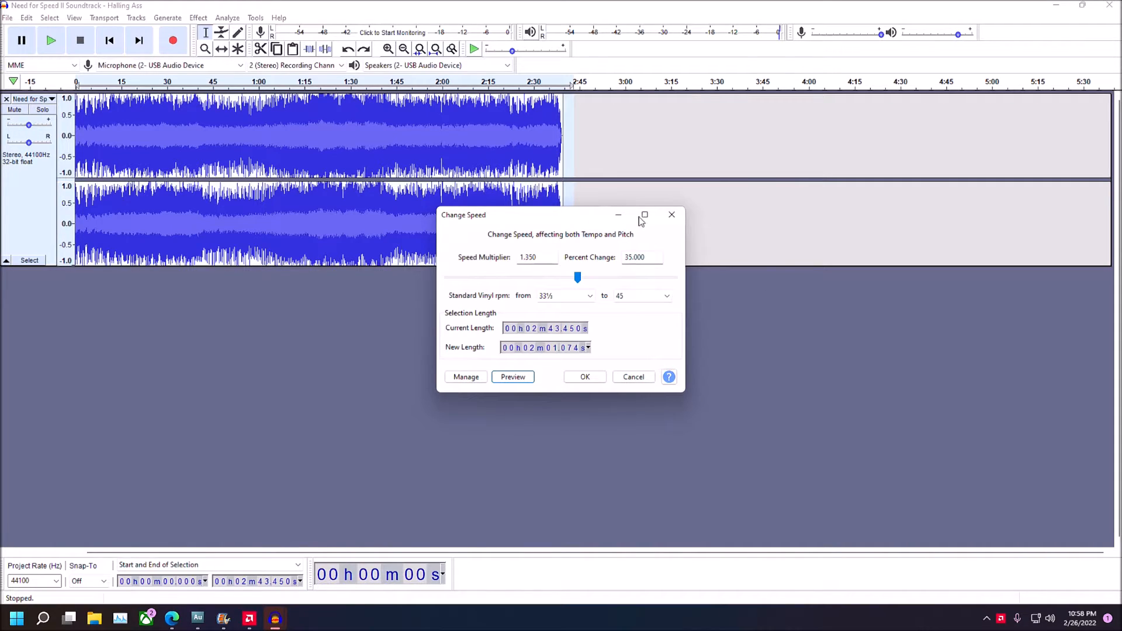
left_click(671, 215)
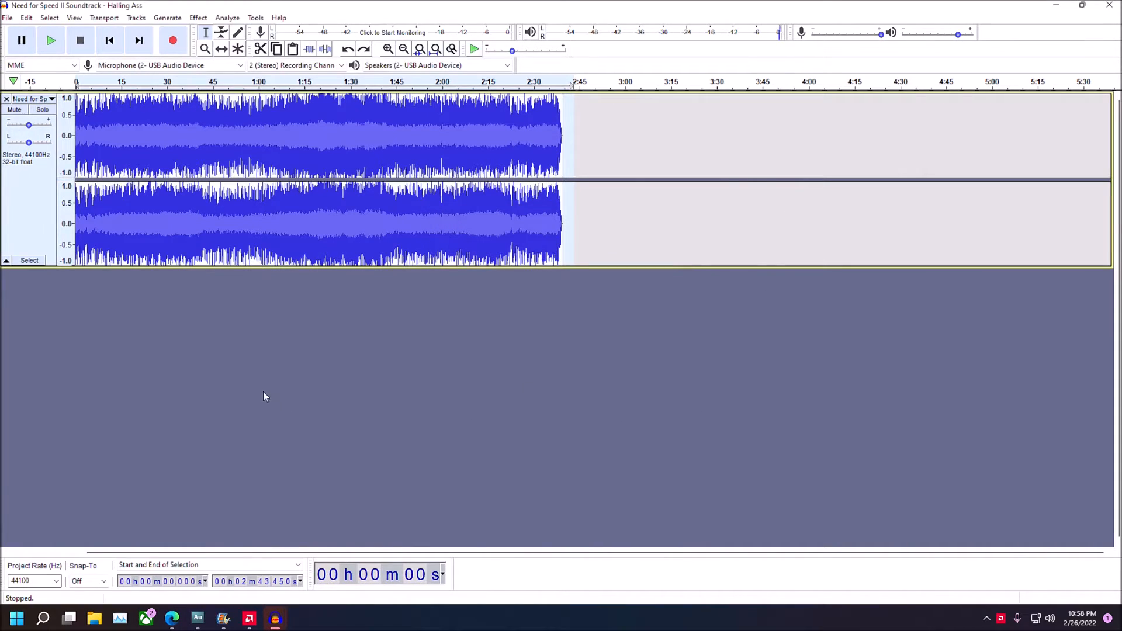
Play the first seconds of the song at its original speed for comparison
left_click(50, 39)
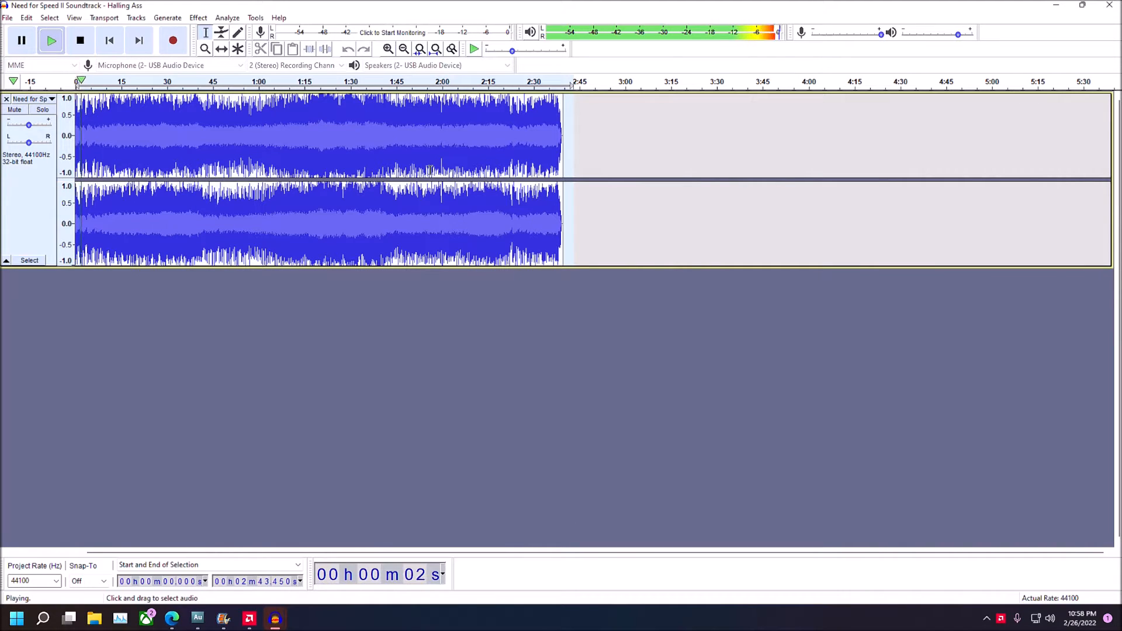
left_click(91, 41)
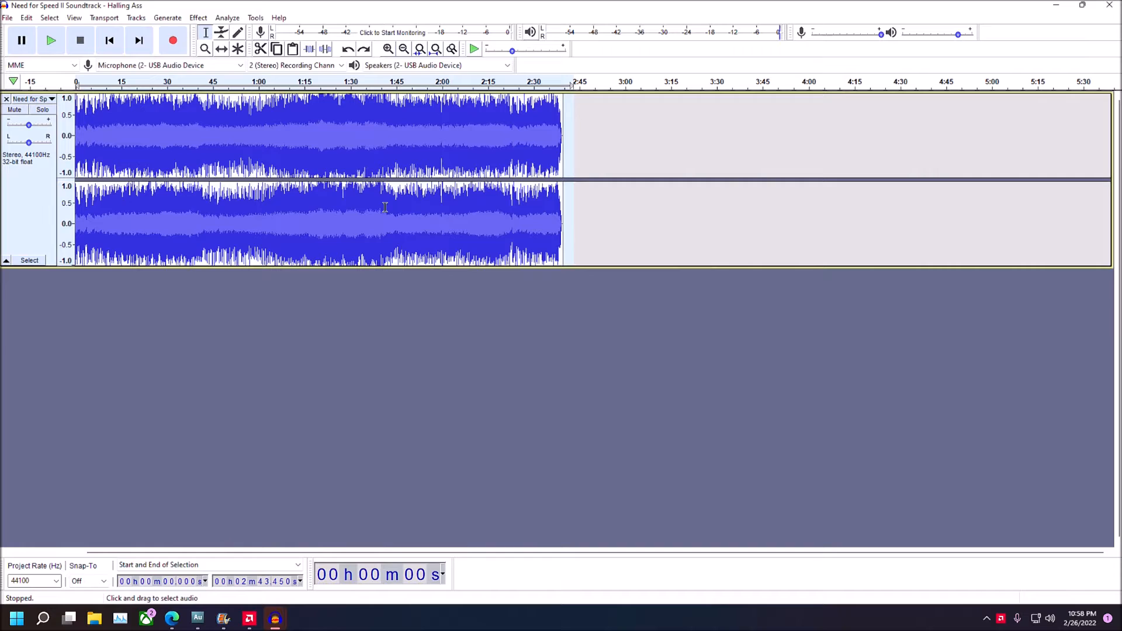
Open the Graphic EQ for the whole song, boost the 20 Hz and 25 Hz bands strongly, and preview the sound
left_click(200, 18)
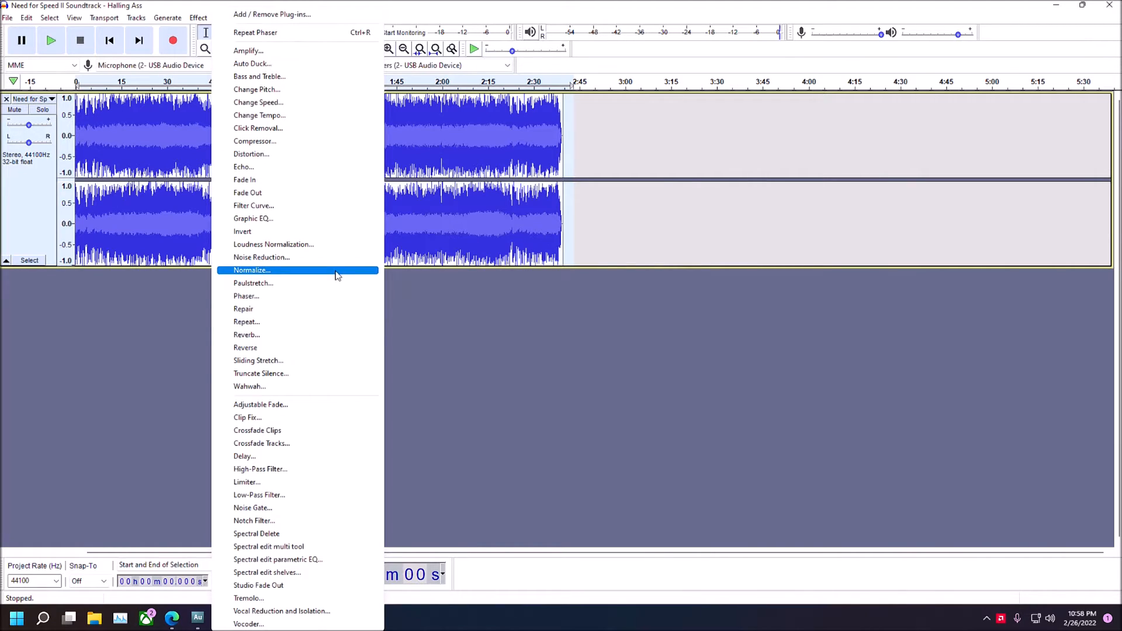
left_click(333, 219)
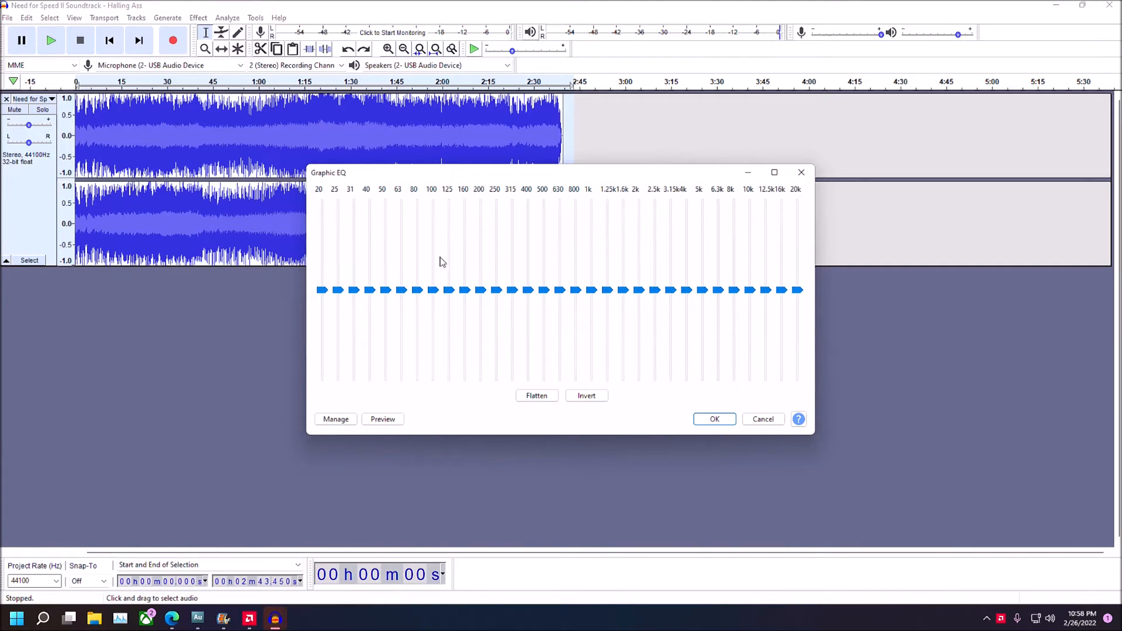
left_click_drag(322, 290, 322, 237)
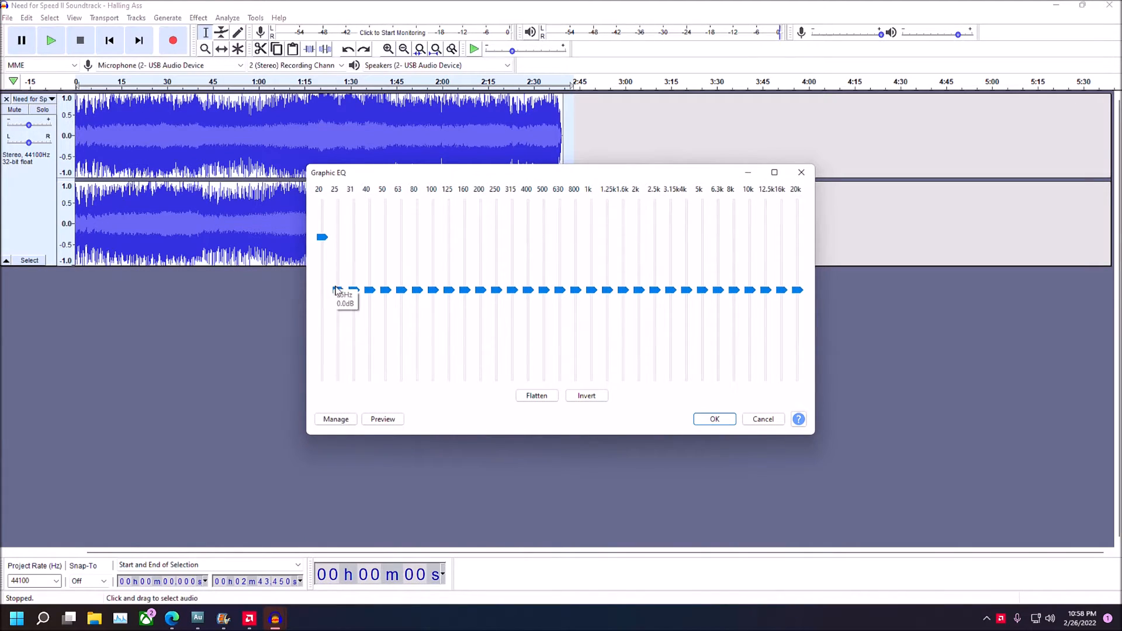
left_click_drag(336, 290, 338, 241)
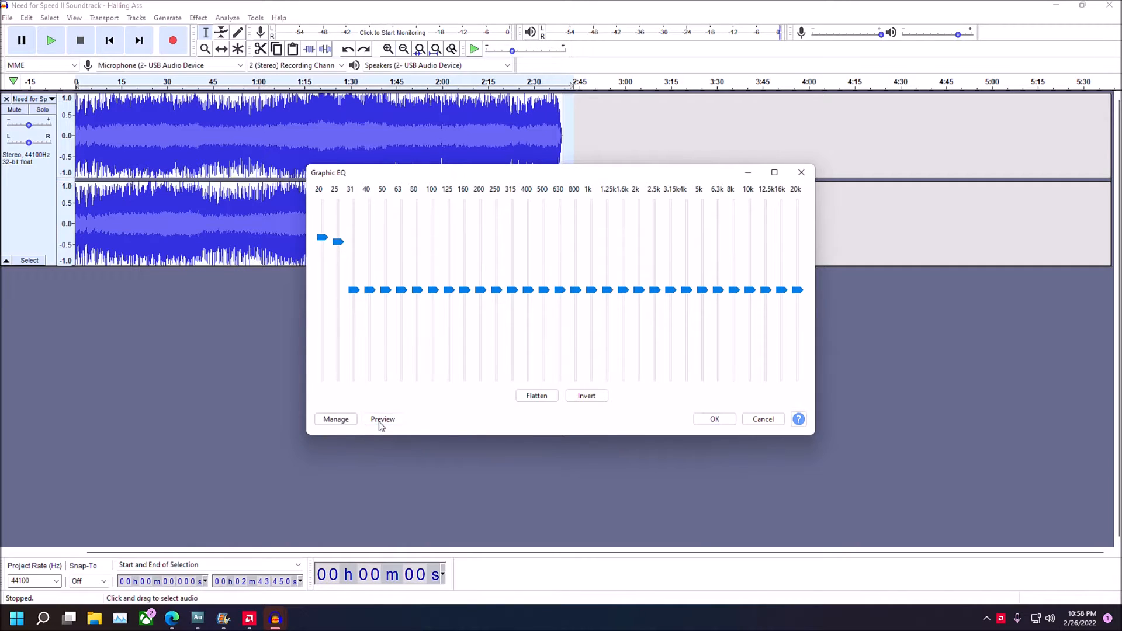
left_click(380, 420)
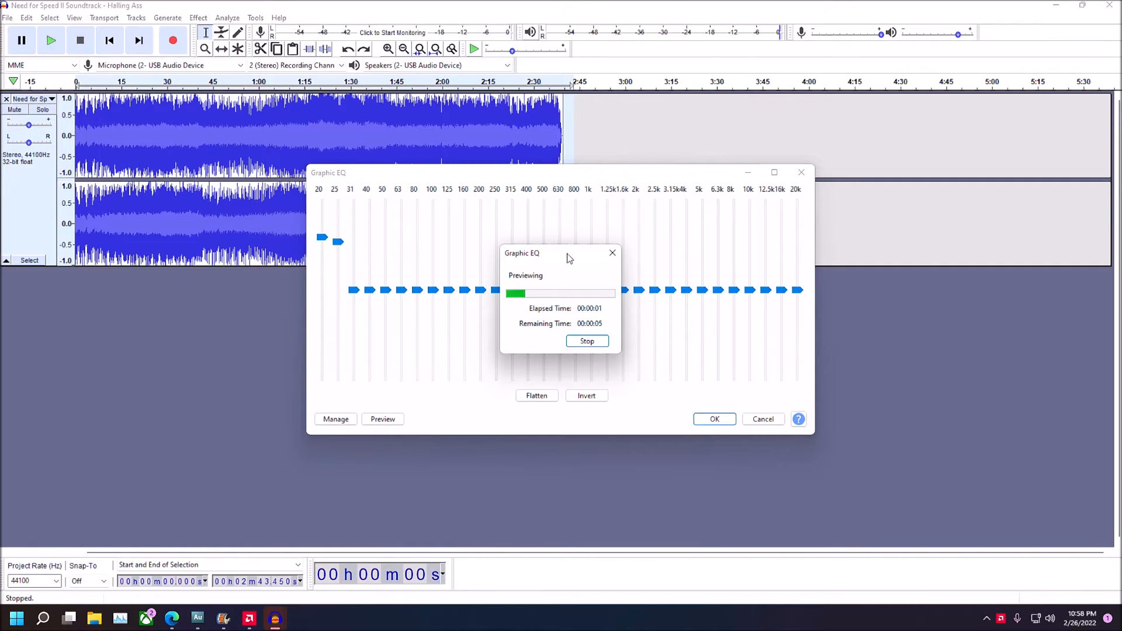
left_click(613, 252)
Boost the 31, 40, 50, 63 and 100 Hz bands as well, preview the sound and apply the Graphic EQ
left_click_drag(433, 290, 433, 236)
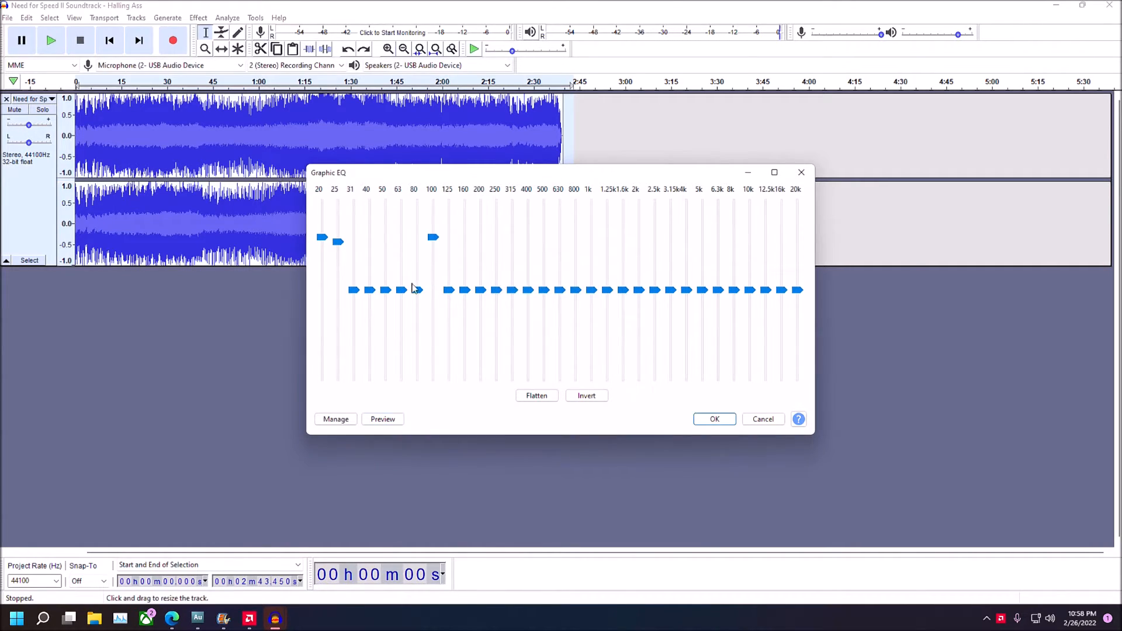
left_click_drag(402, 291, 370, 241)
left_click_drag(353, 290, 353, 255)
left_click_drag(386, 290, 386, 273)
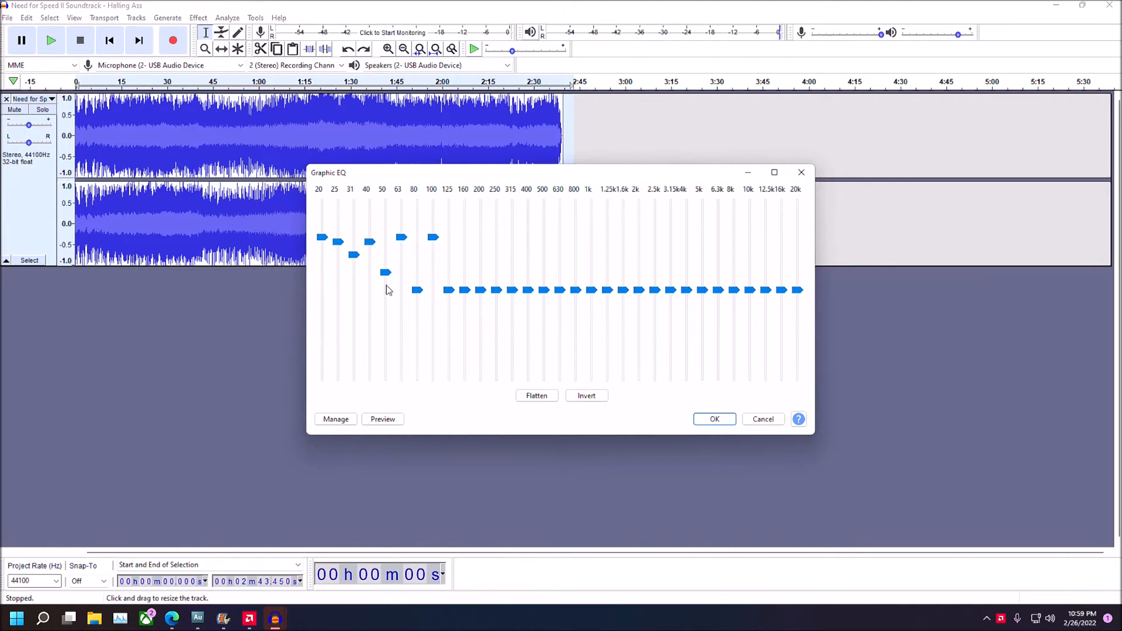
left_click(381, 421)
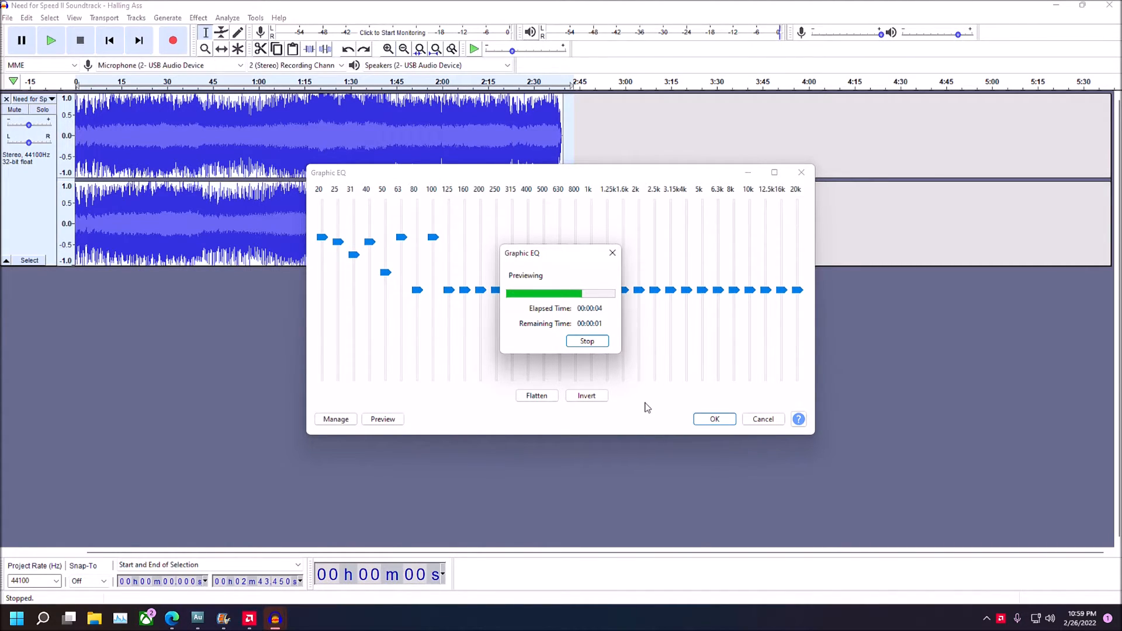
left_click(711, 420)
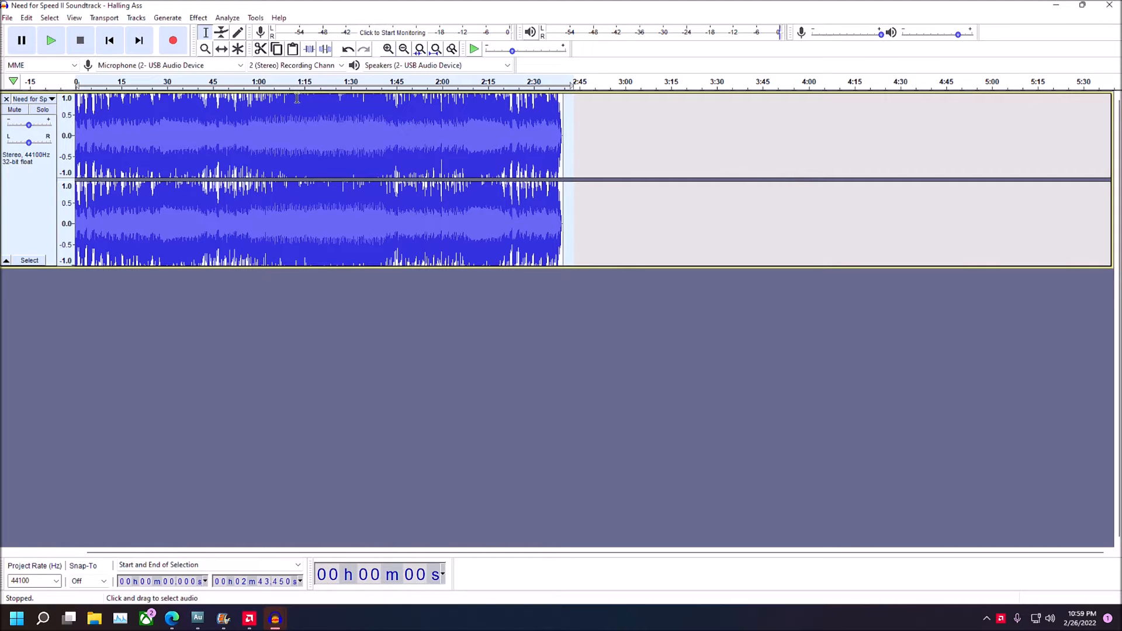
Examine the peaks of the equalized waveform around 1:10 and 0:31
mouse_move(290, 95)
left_mouse_down()
mouse_move(358, 100)
mouse_move(278, 98)
mouse_move(295, 103)
left_mouse_up()
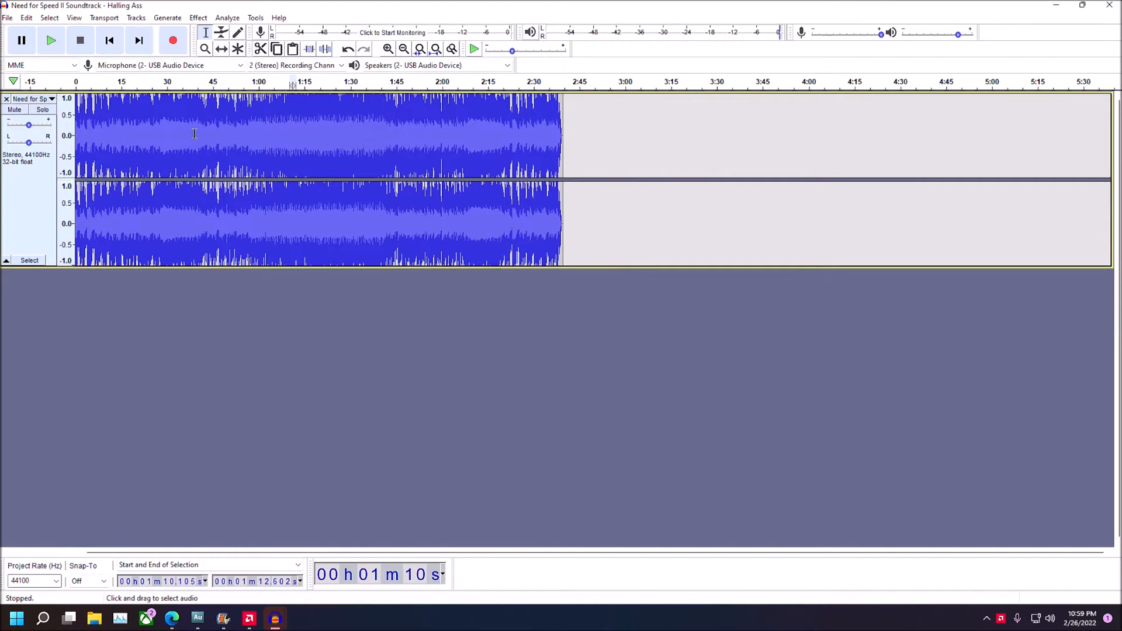
mouse_move(170, 102)
left_mouse_down()
mouse_move(313, 104)
mouse_move(173, 105)
left_mouse_up()
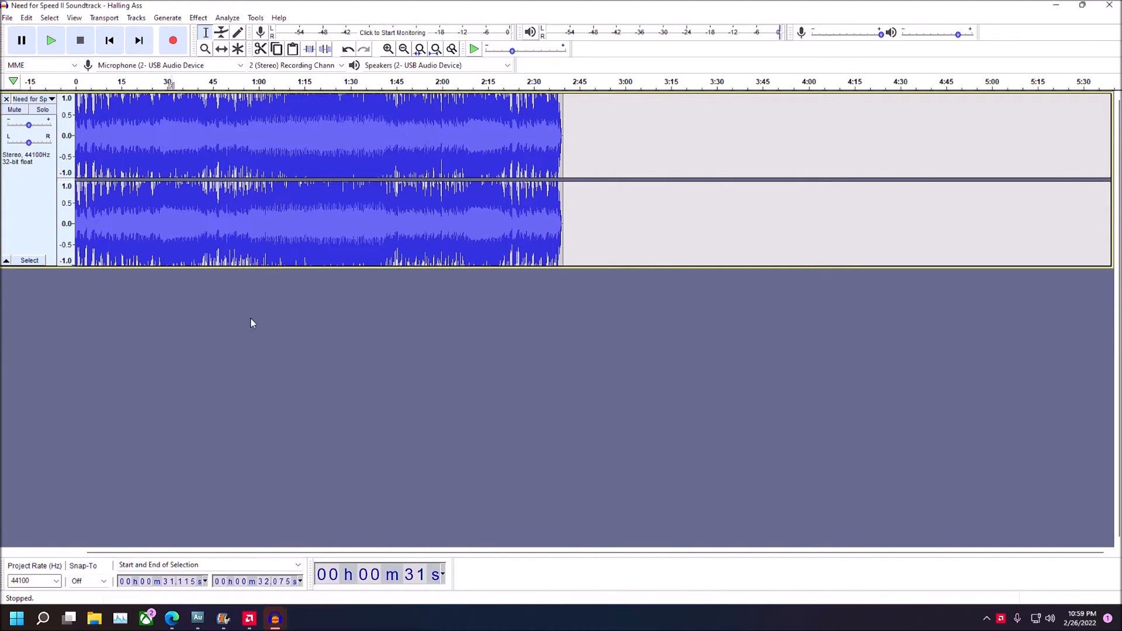
Select the passage from about 0:49 to 1:20 and play it, skipping ahead within it to hear the equalized sound
left_click(225, 103)
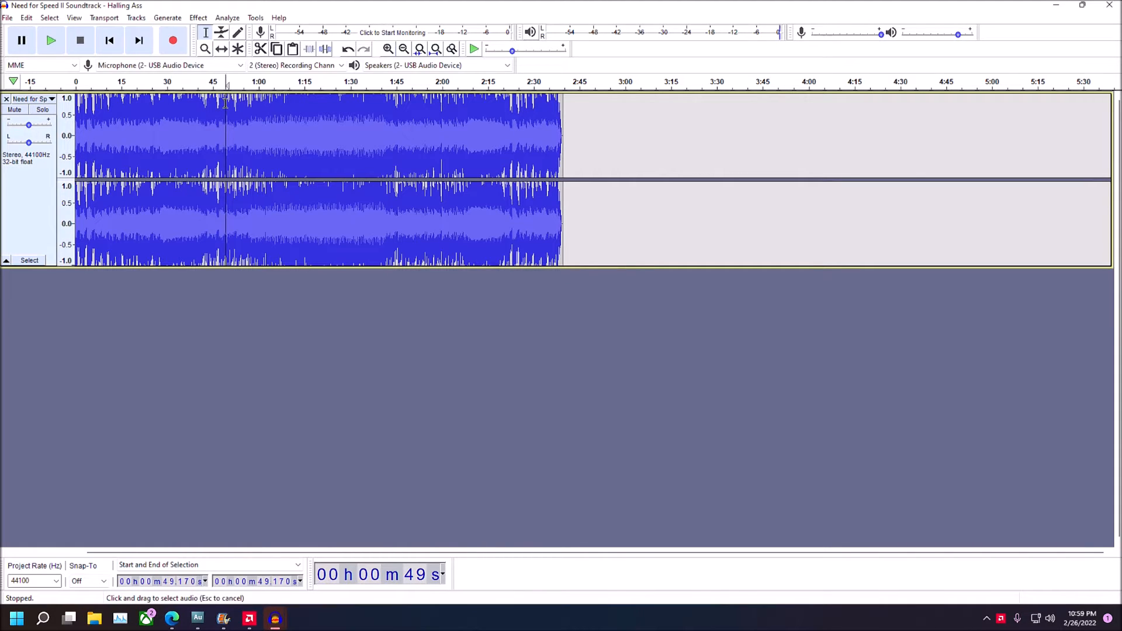
left_click_drag(225, 103, 316, 104)
left_click(62, 45)
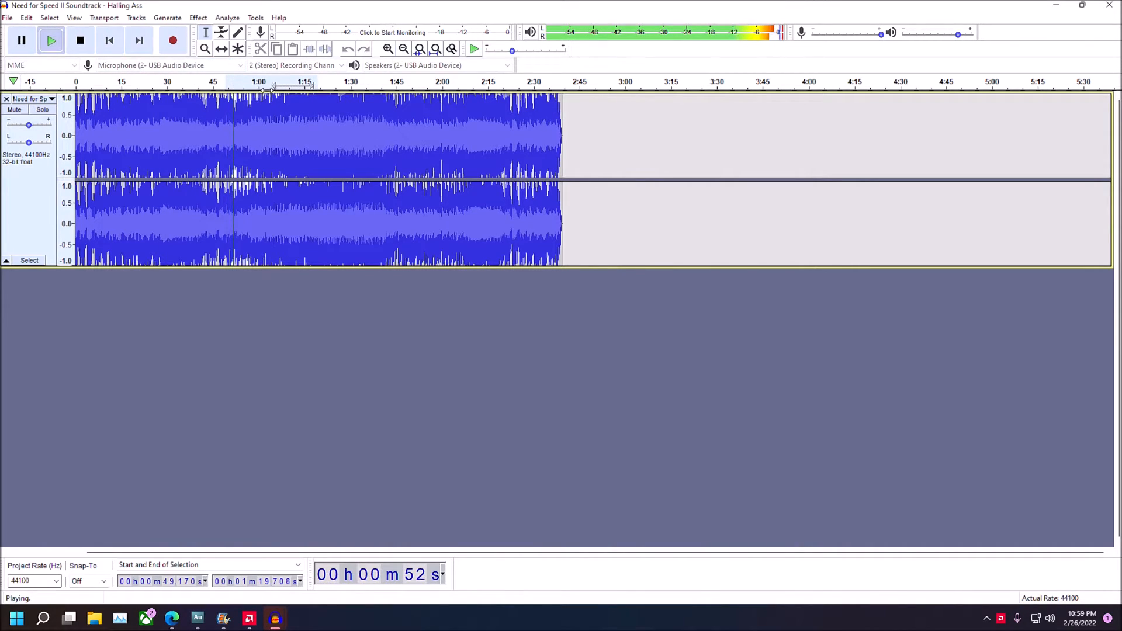
left_click(253, 86)
left_click(285, 85)
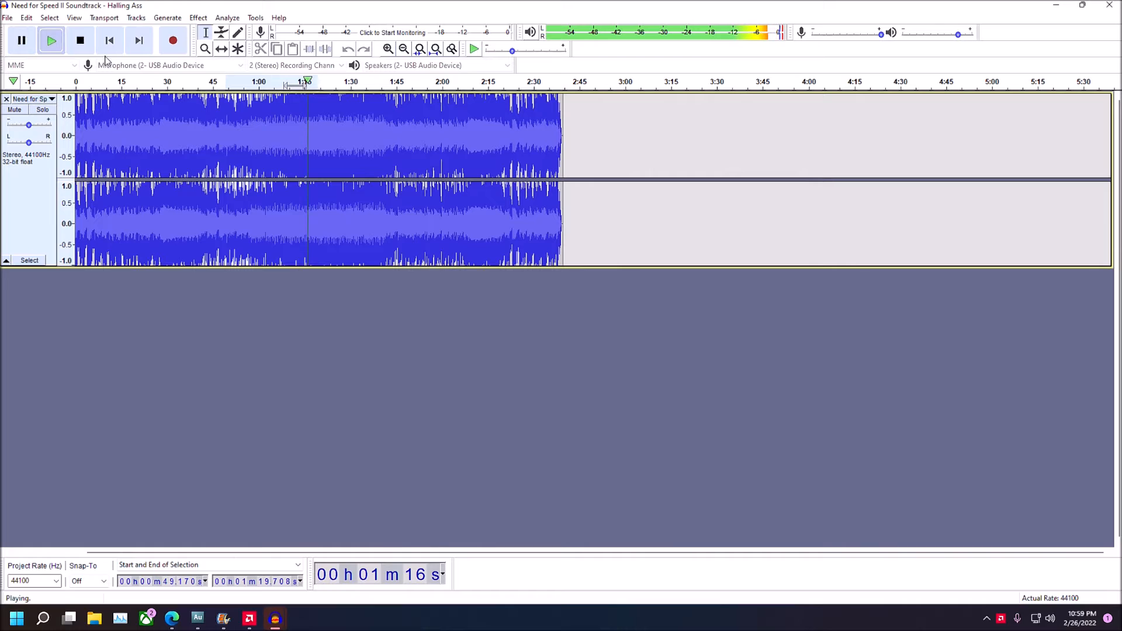
key("space")
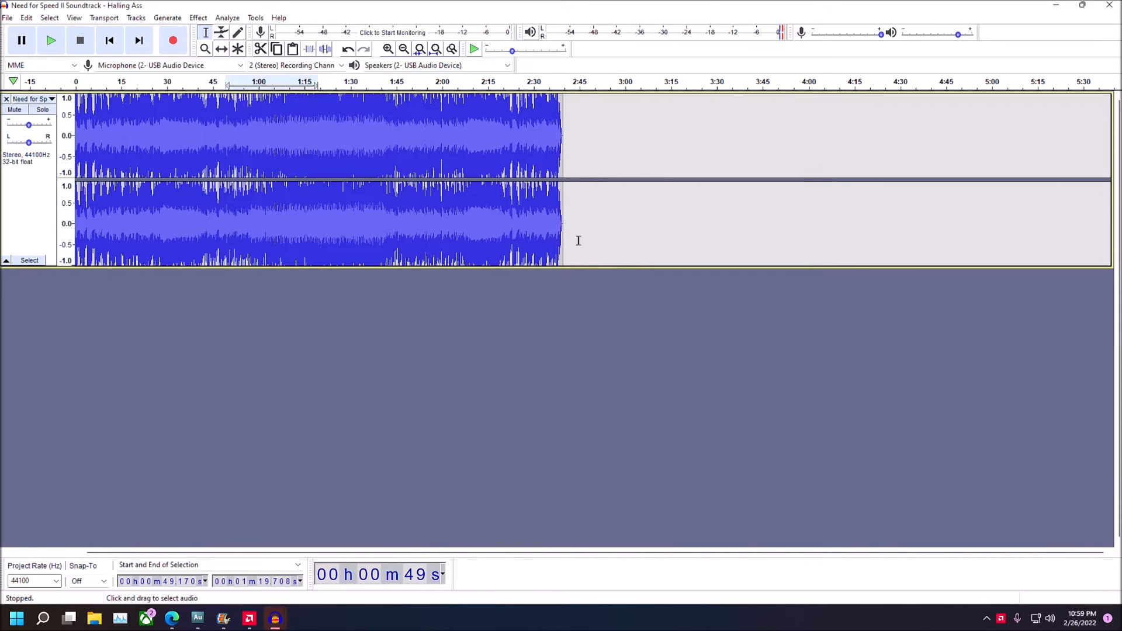
Select the entire song in the track and switch to Adobe Audition
left_click_drag(578, 240, 36, 214)
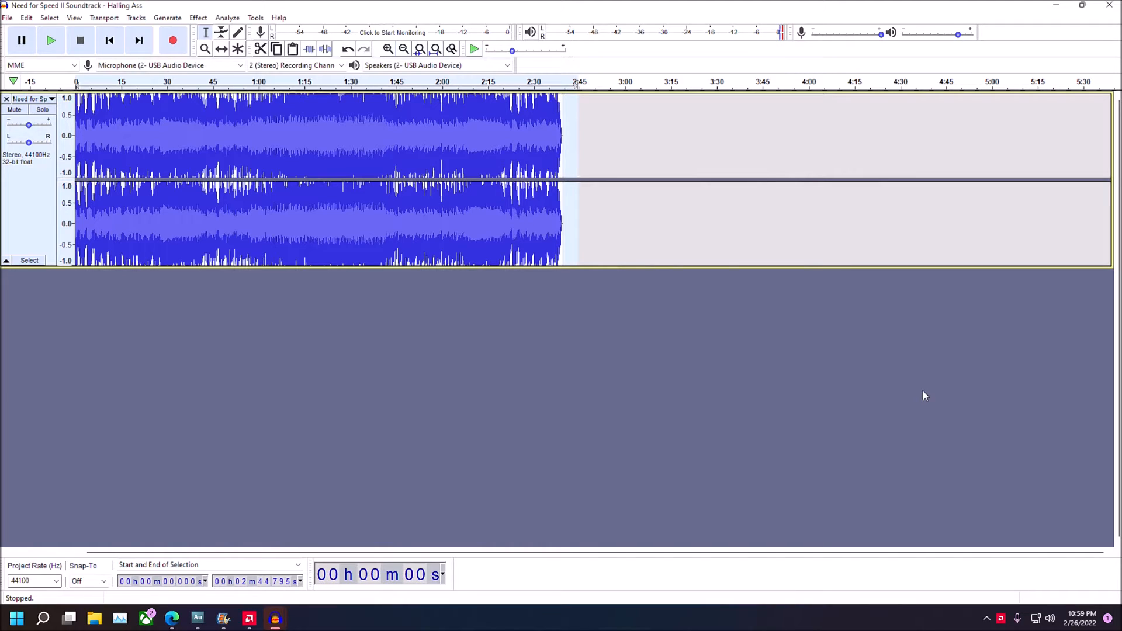
left_click(657, 347)
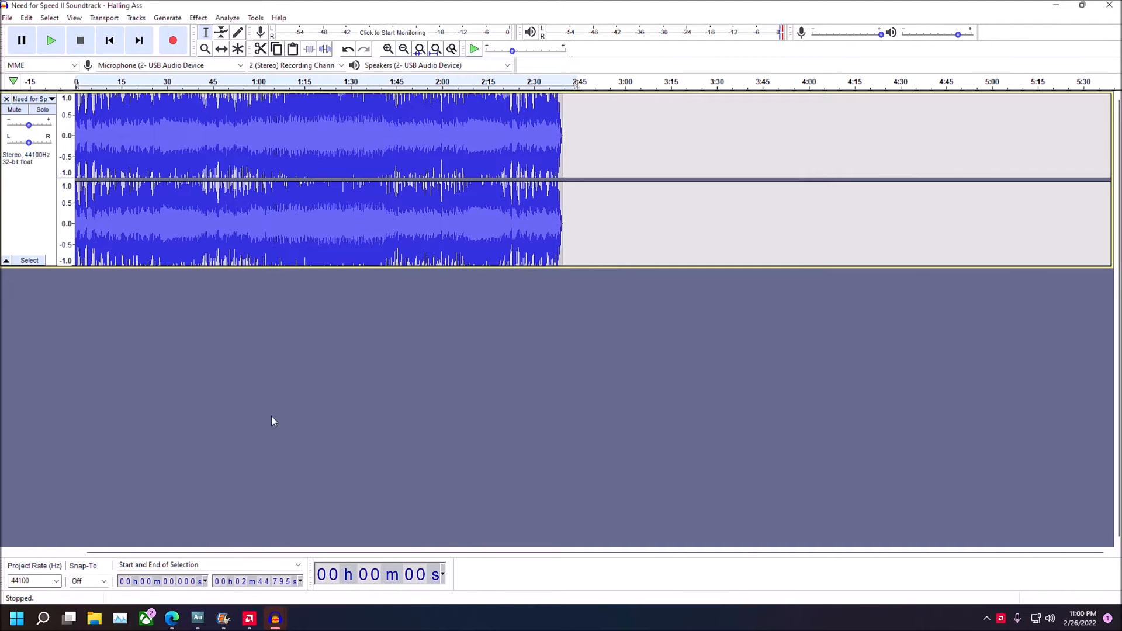
left_click(202, 622)
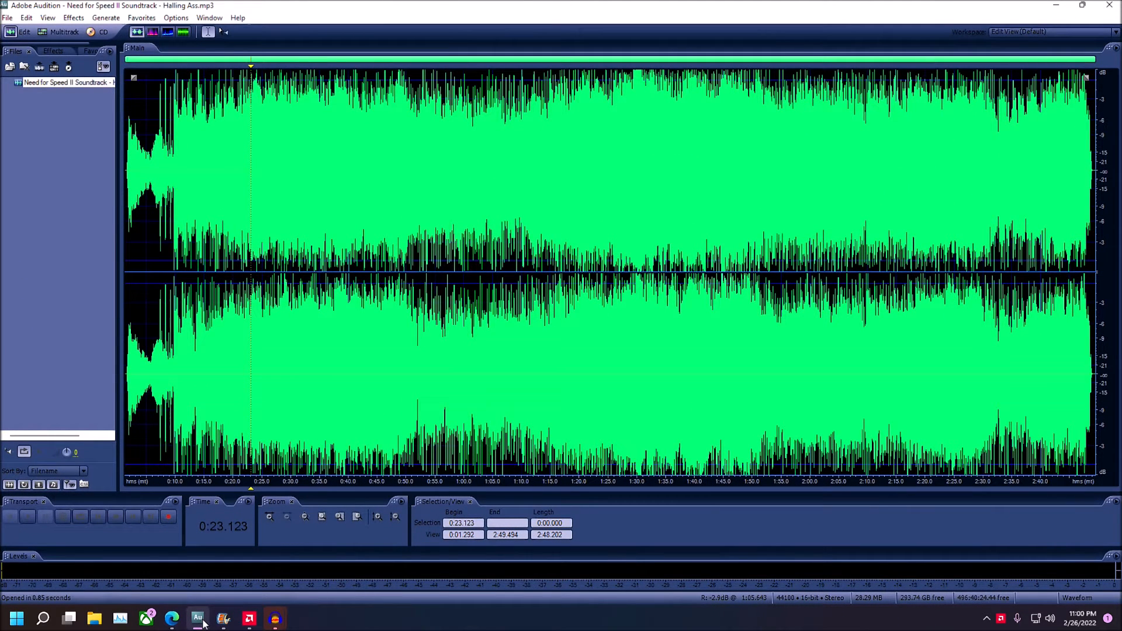
Play the original song from about 0:23, restarting it a few times from the same point, and stop playback
left_click(33, 517)
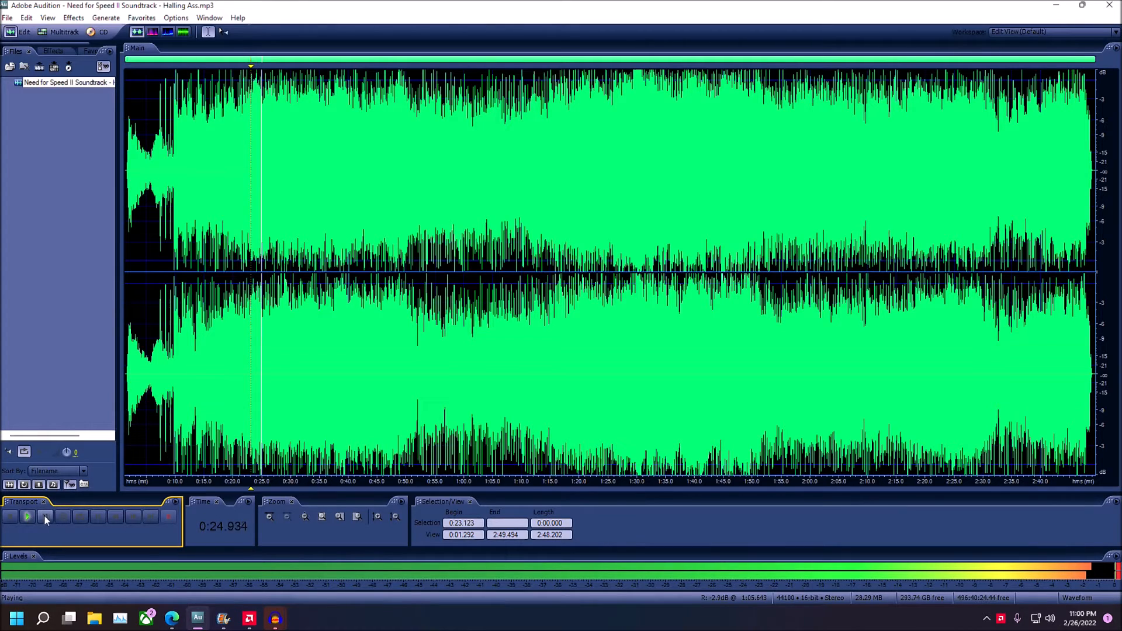
left_click(64, 516)
left_click(32, 518)
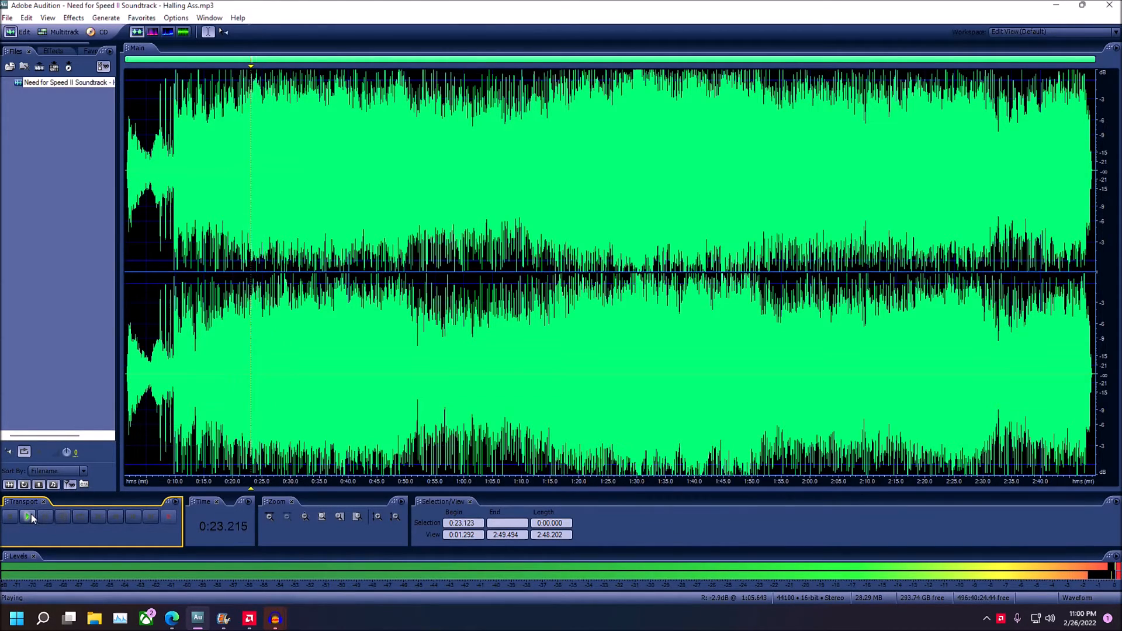
left_click(32, 518)
left_click(32, 519)
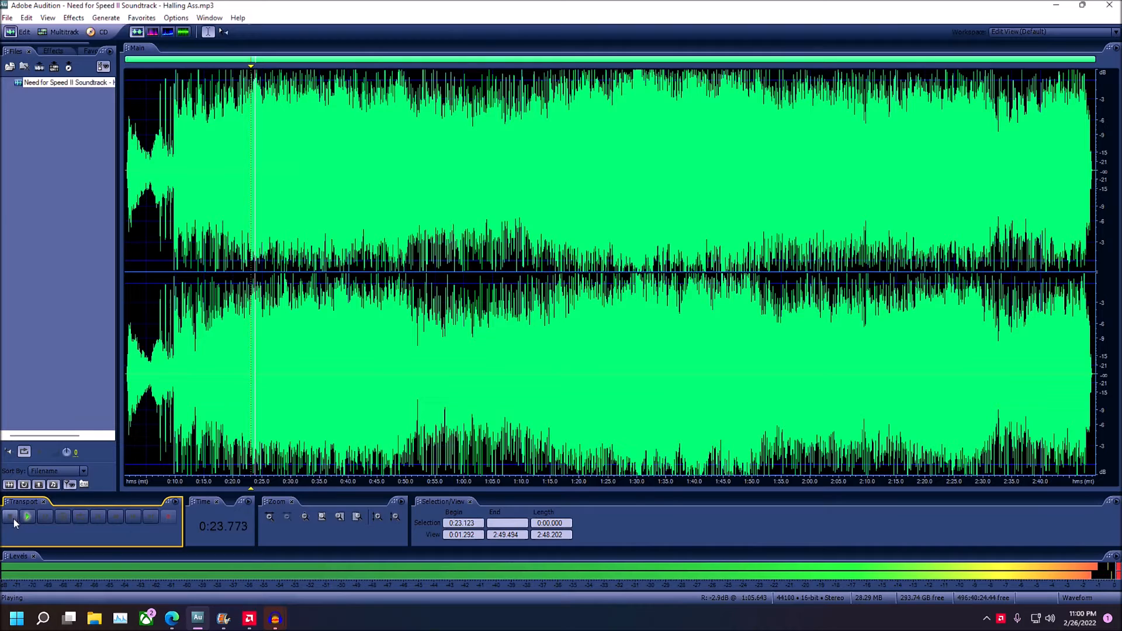
left_click(11, 519)
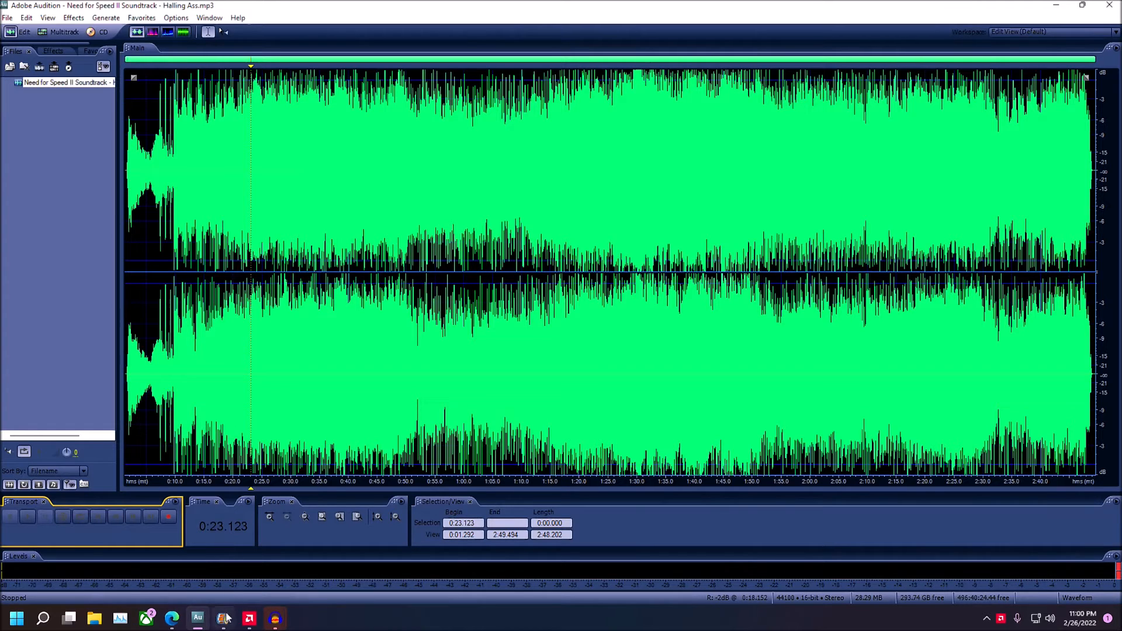
Switch to the Need for Speed II Soundtrack project in Audacity and magnify the waveform around 1:22.4 until individual waves can be examined
mouse_move(275, 619)
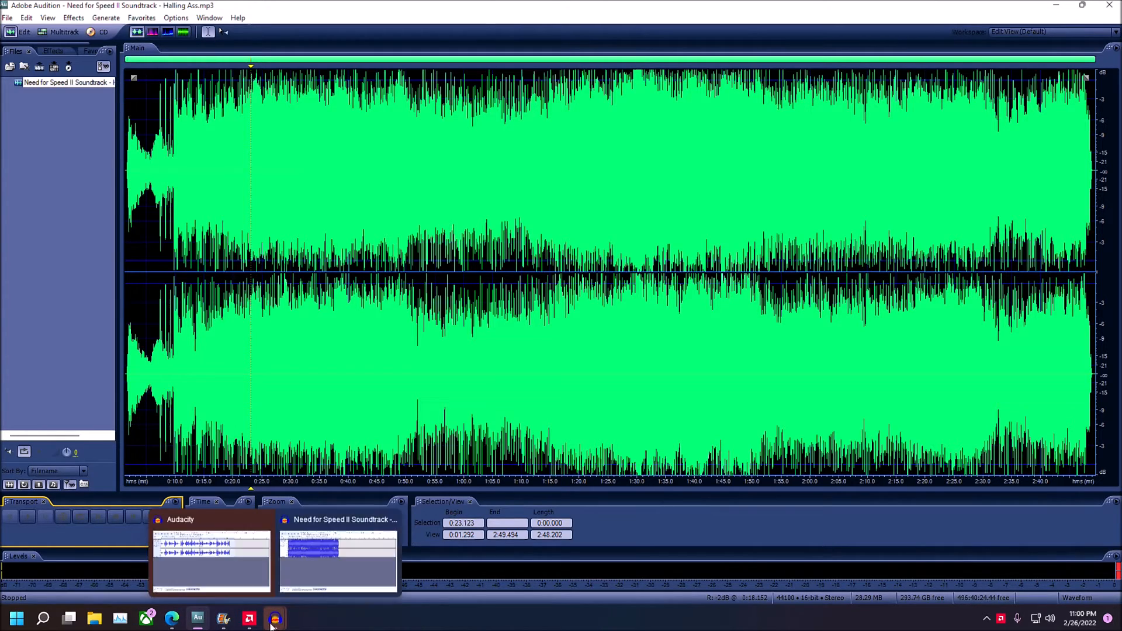
left_click(290, 570)
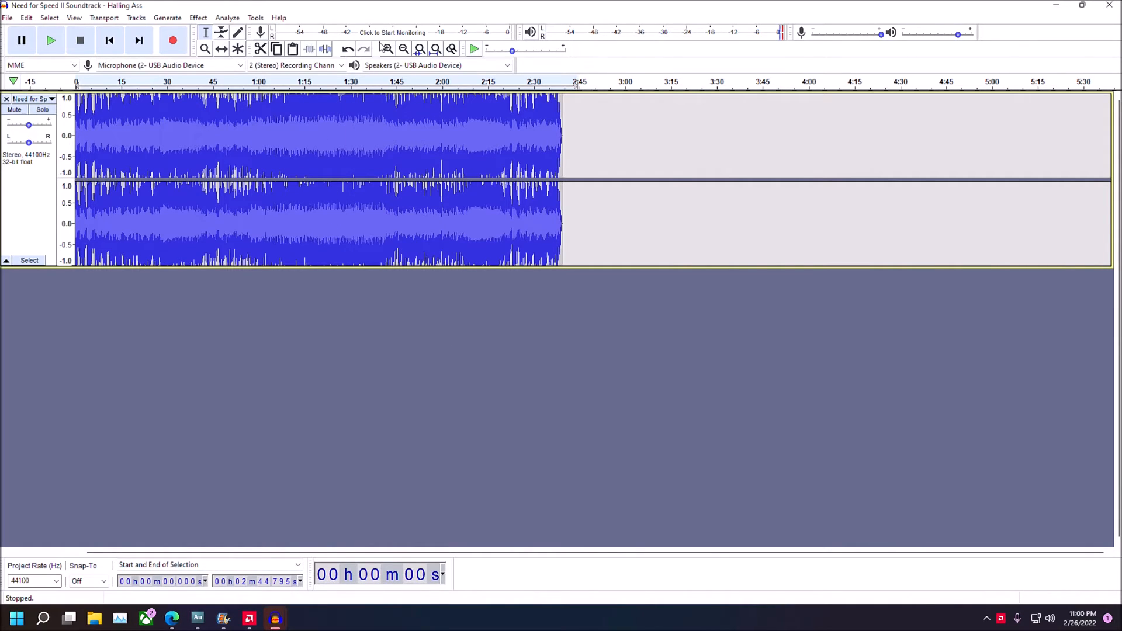
left_click(403, 49)
left_click(387, 49)
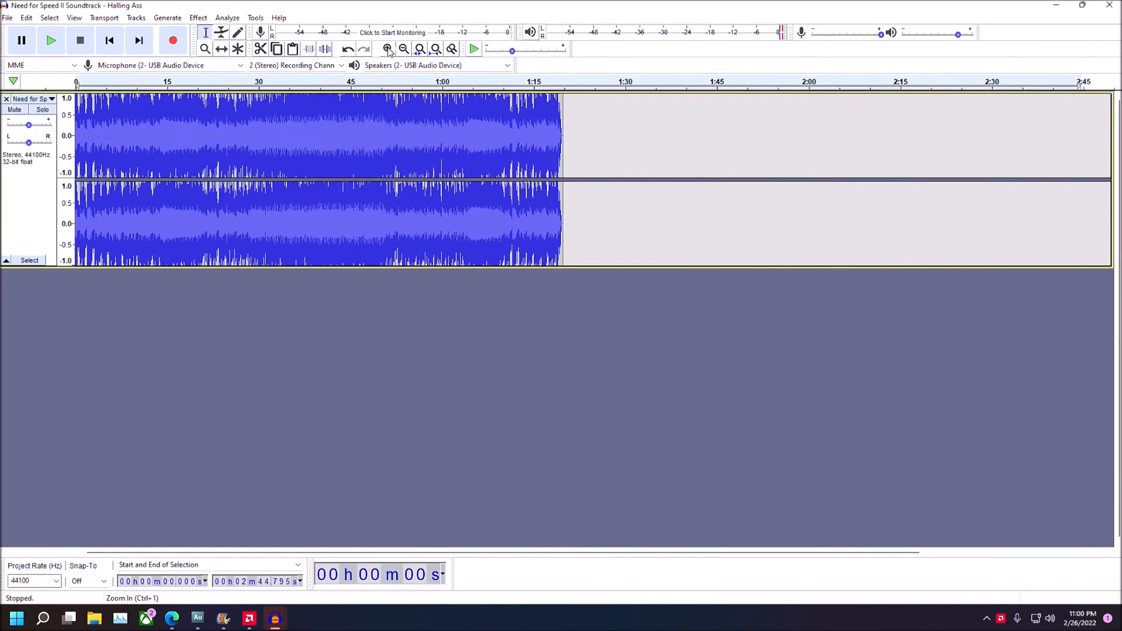
left_click(388, 49)
left_click(387, 49)
left_click(387, 49)
left_click(387, 49)
left_click(387, 49)
left_click(387, 49)
left_click(388, 49)
left_click(388, 49)
left_click(387, 49)
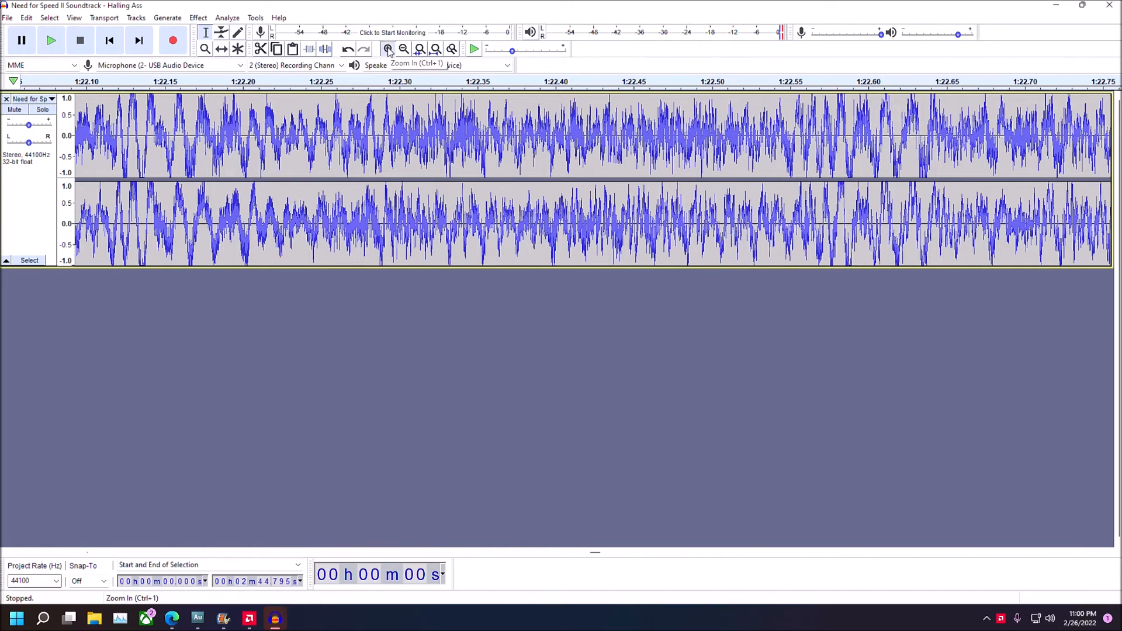
left_click(388, 49)
left_click(388, 49)
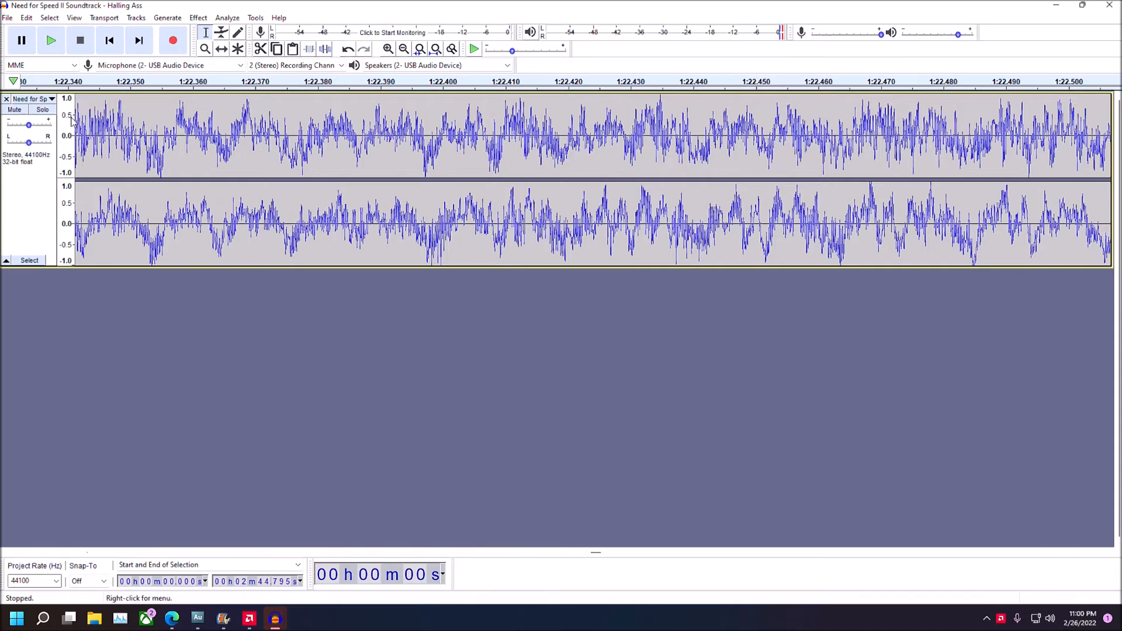
Examine the individual waves from about 1:22.35 back to 1:21.59, selecting short stretches along the way
left_click_drag(78, 115, 5, 134)
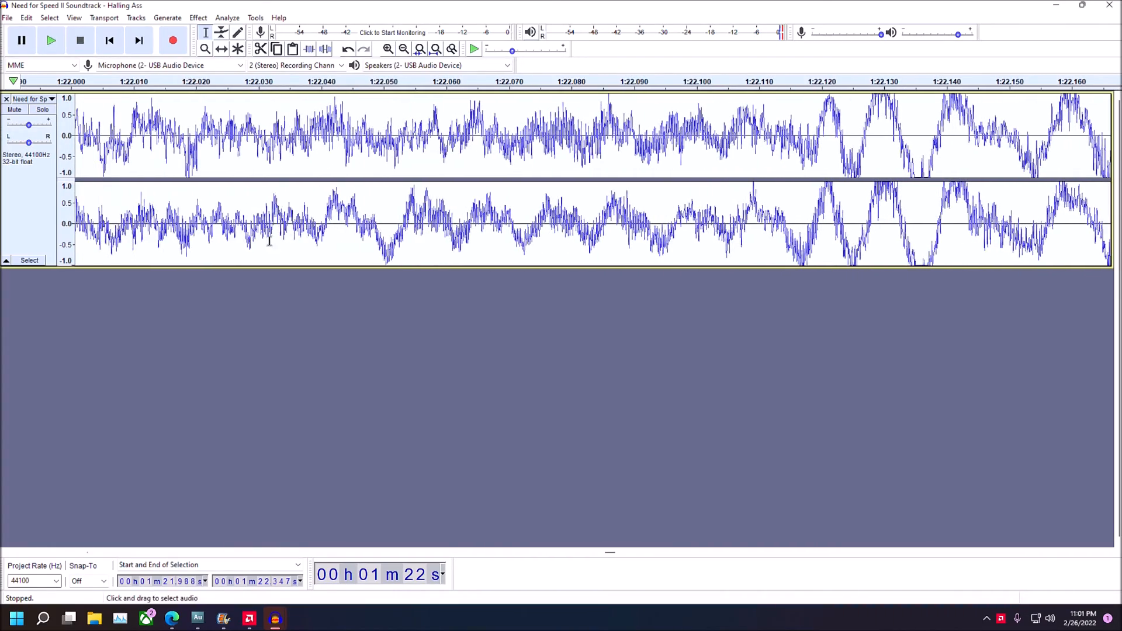
left_click_drag(513, 135, 513, 136)
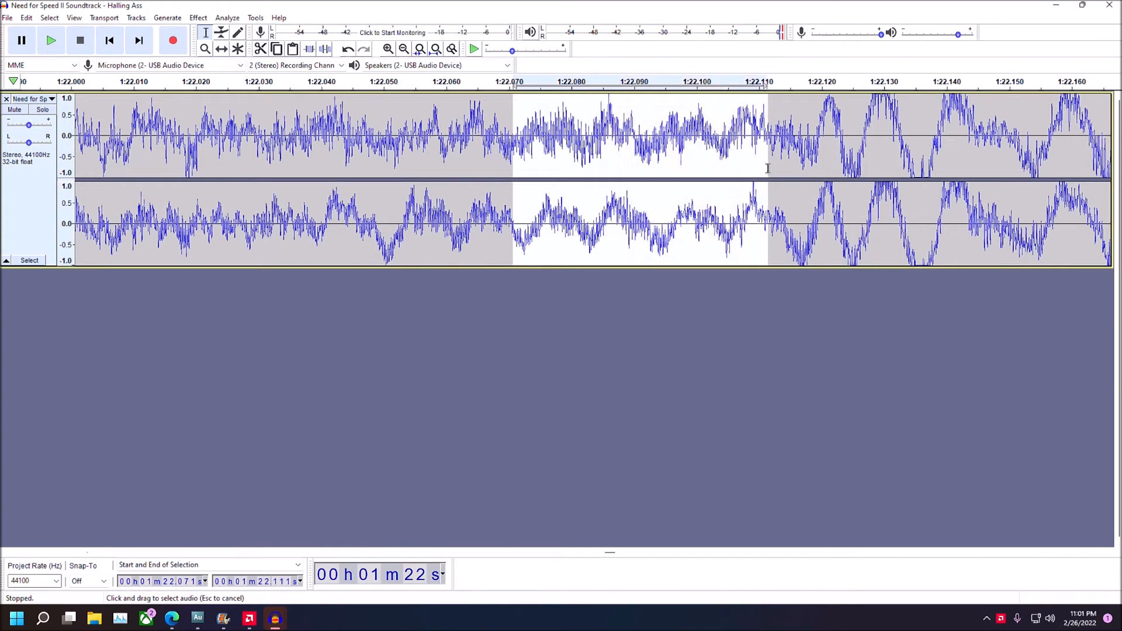
left_click_drag(613, 182, 72, 209)
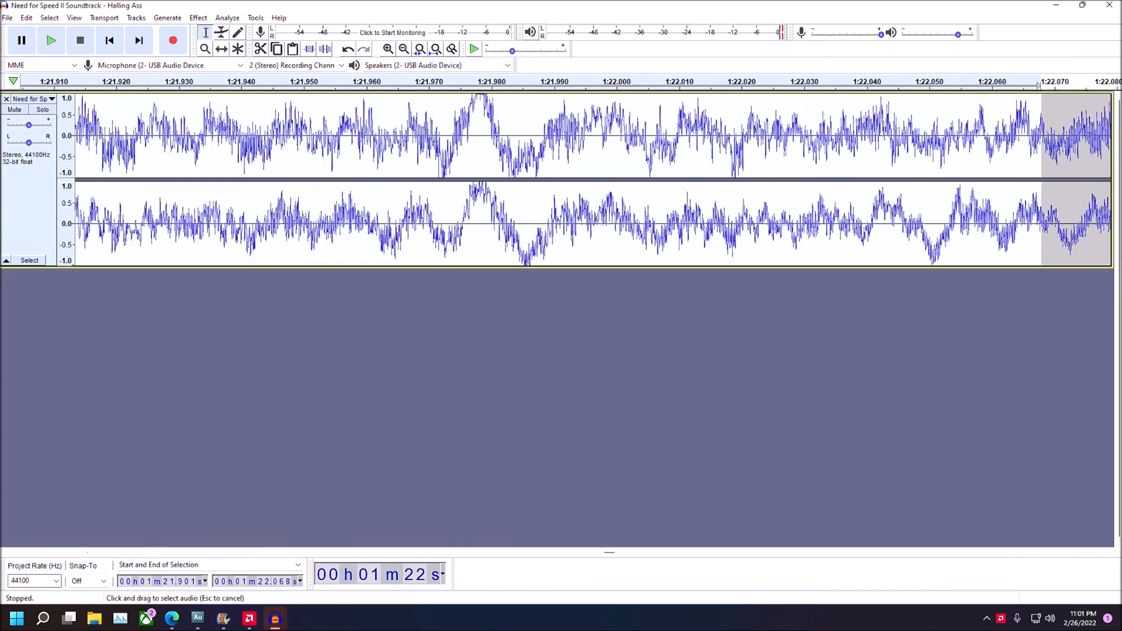
left_click_drag(1, 237, 1, 237)
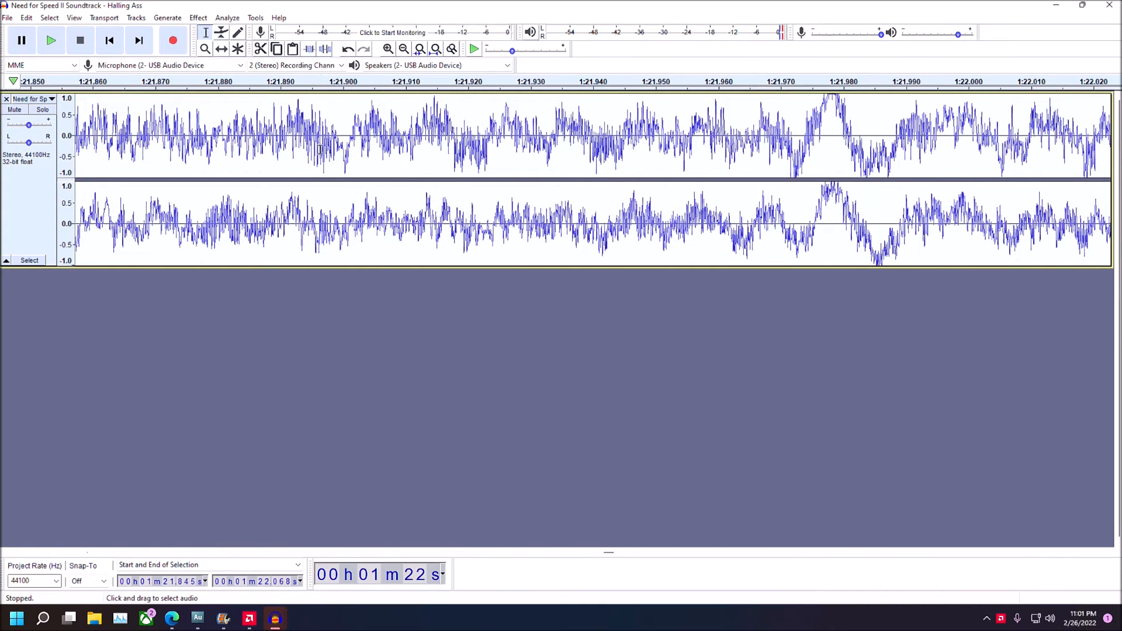
left_click_drag(320, 175, 441, 160)
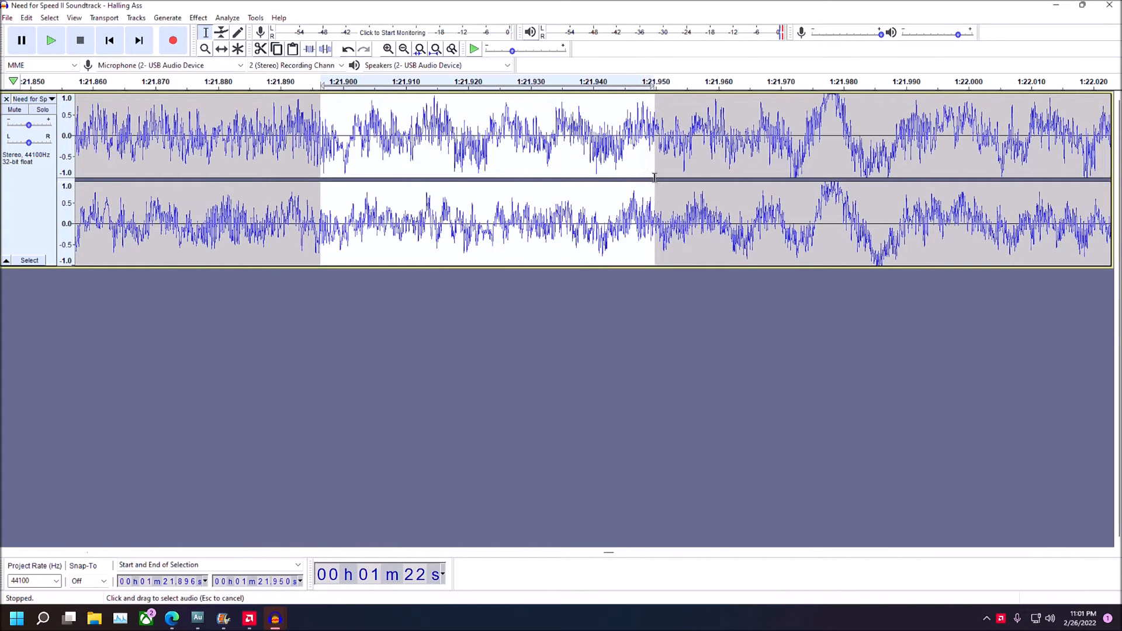
left_click_drag(654, 177, 655, 177)
left_click_drag(575, 176, 41, 213)
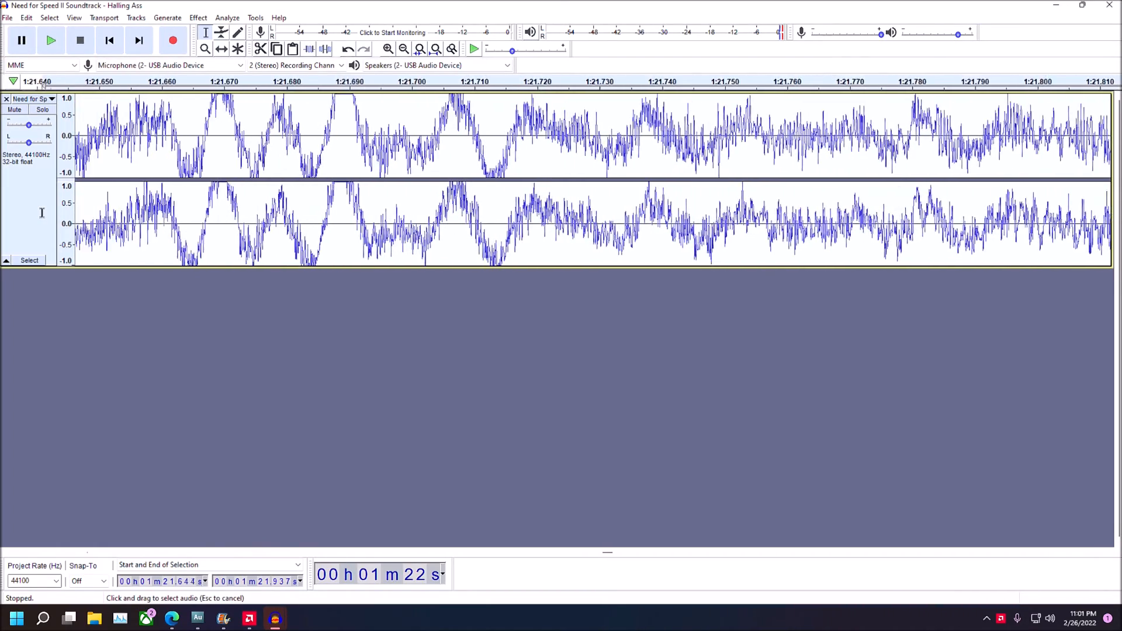
left_click_drag(41, 213, 42, 212)
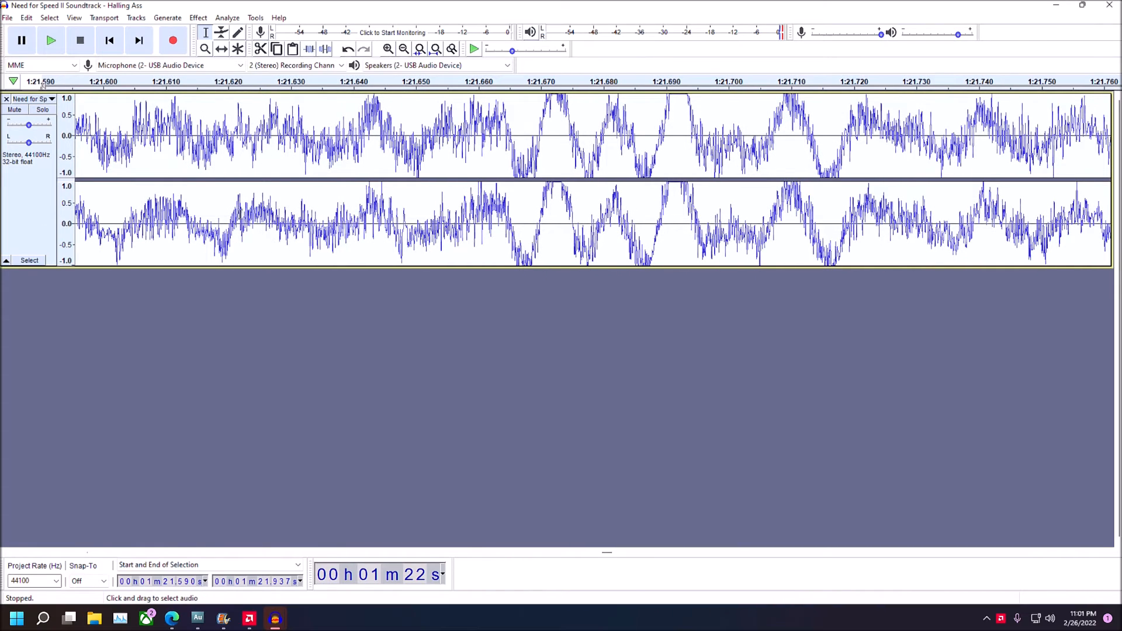
Continue examining the waves from about 1:21.65 back to 1:20.84, highlighting stretches such as 1:20.994 to 1:21.055
left_click_drag(233, 213, 242, 215)
left_click_drag(461, 225, 1, 231)
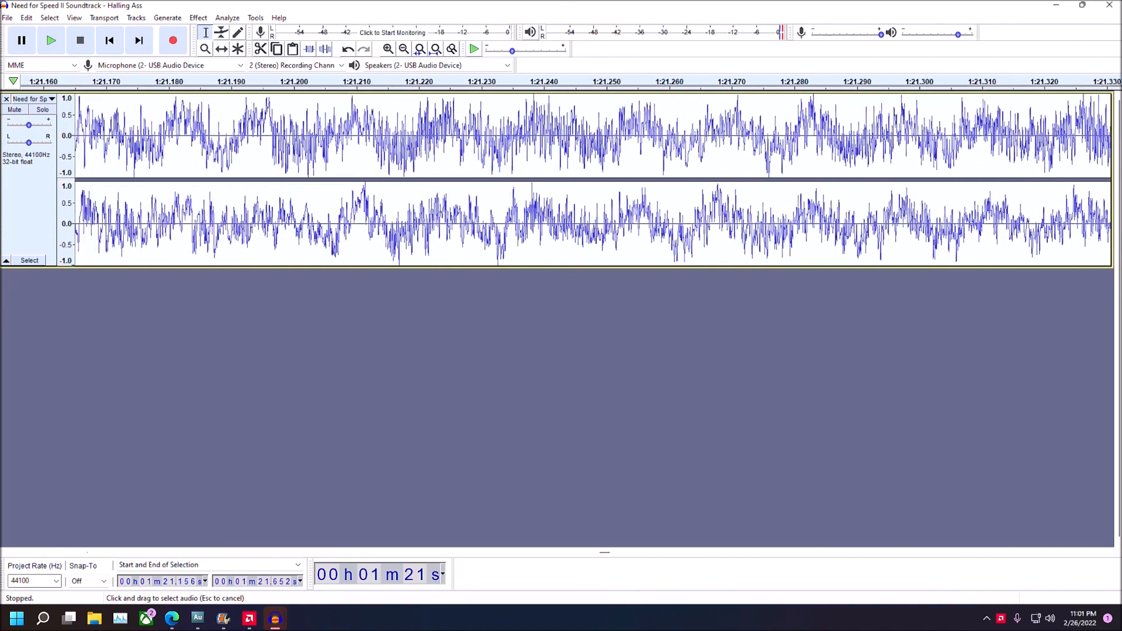
left_click_drag(1, 232, 0, 231)
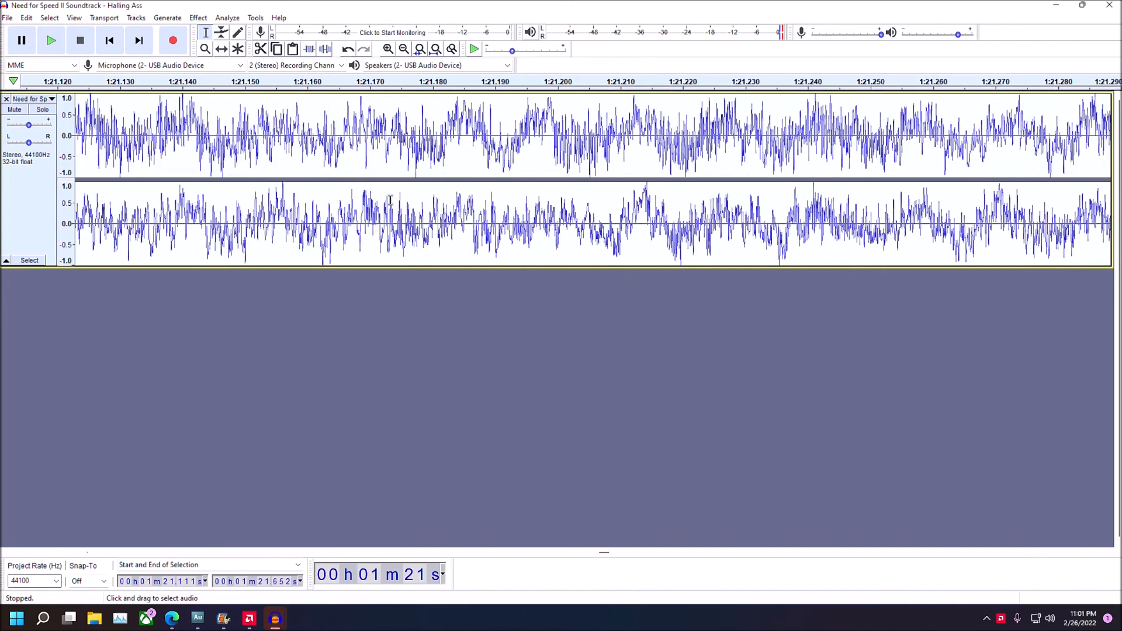
left_click_drag(220, 191, 0, 192)
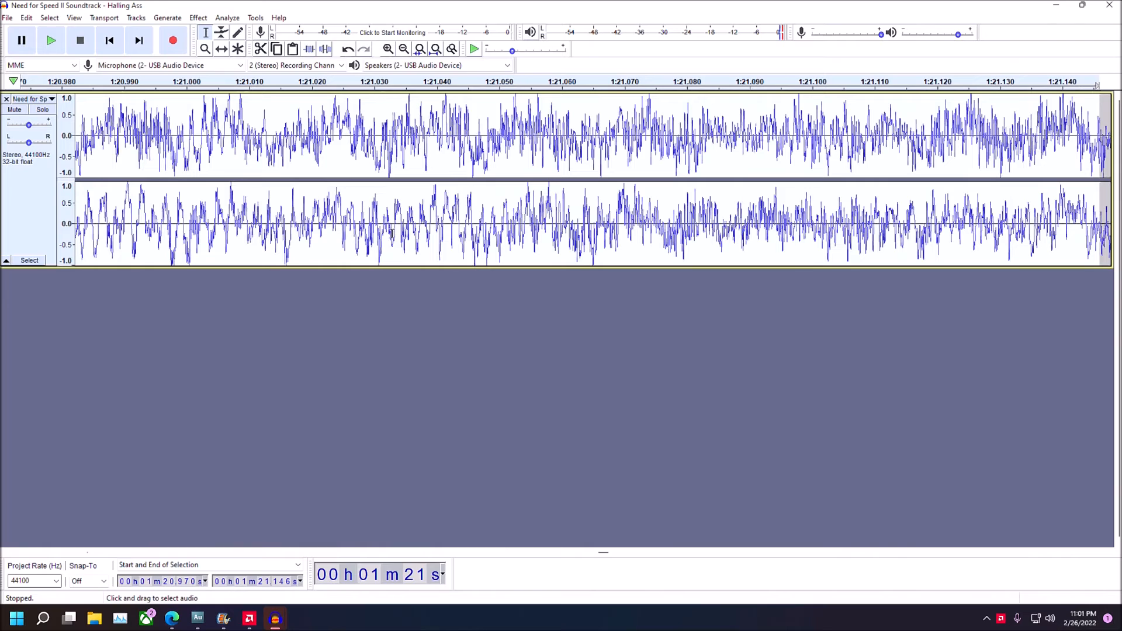
left_click_drag(147, 187, 460, 193)
left_click_drag(474, 232, 531, 222)
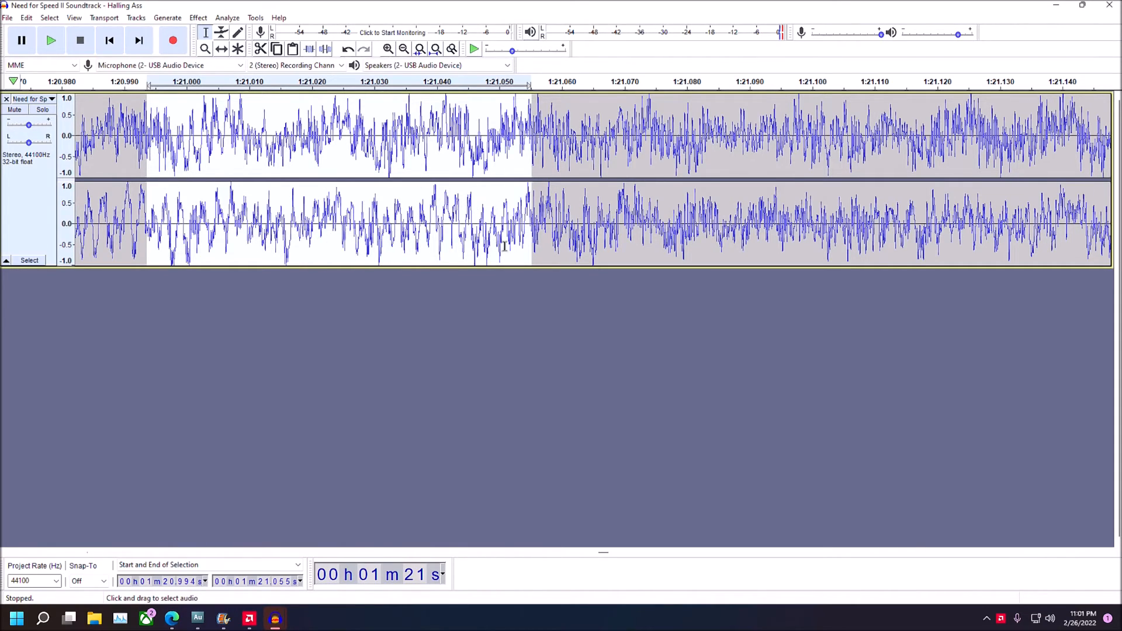
left_click_drag(518, 245, 6, 292)
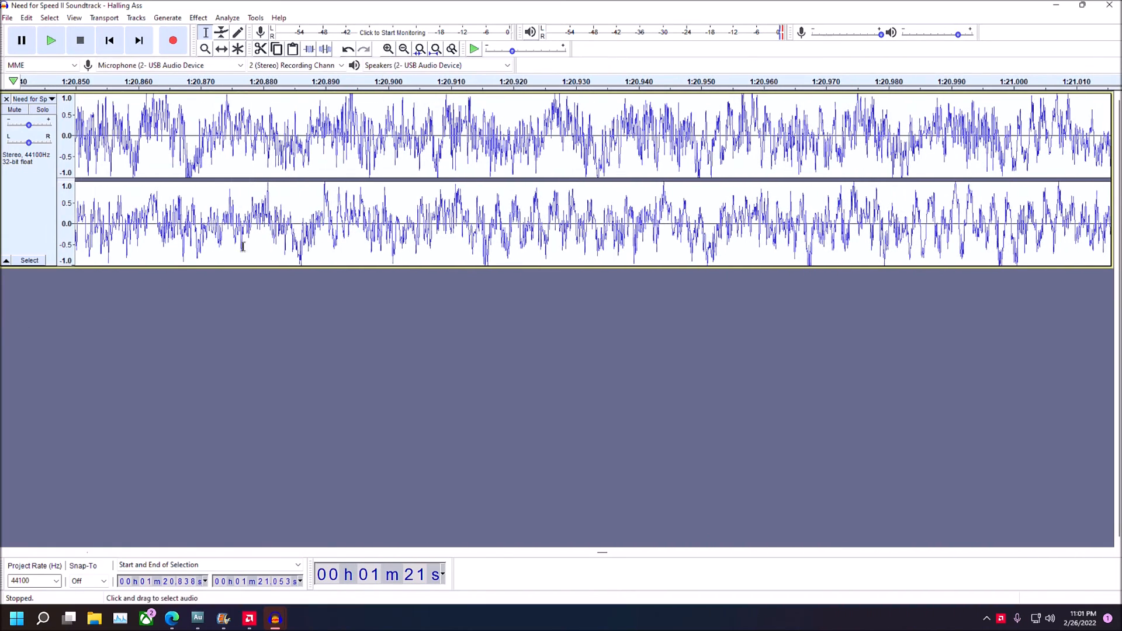
Highlight short stretches of the wave from 1:20.887 to 1:20.903 and from 1:20.936 to 1:20.960, and deselect the track
left_click_drag(304, 213, 404, 225)
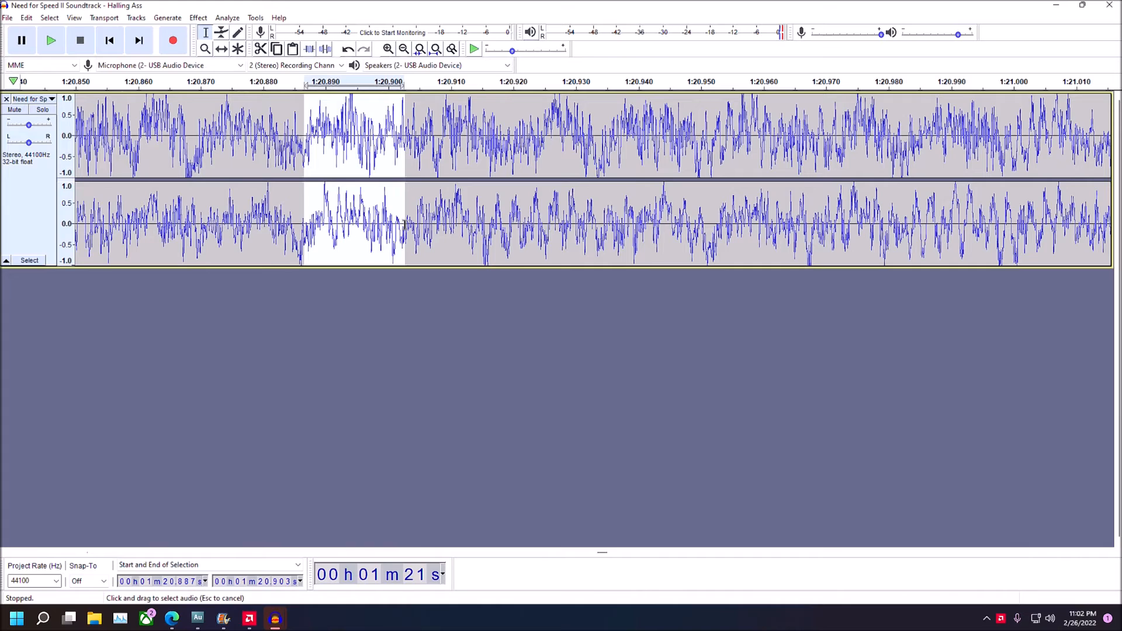
left_click_drag(427, 187, 496, 194)
left_click_drag(612, 170, 764, 176)
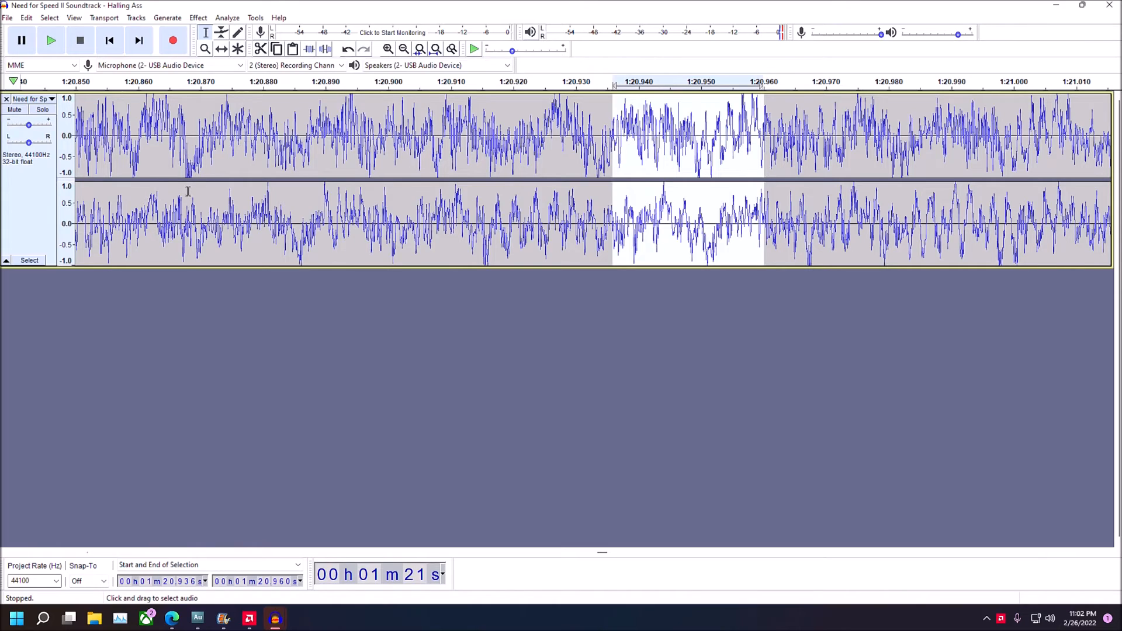
left_click(403, 310)
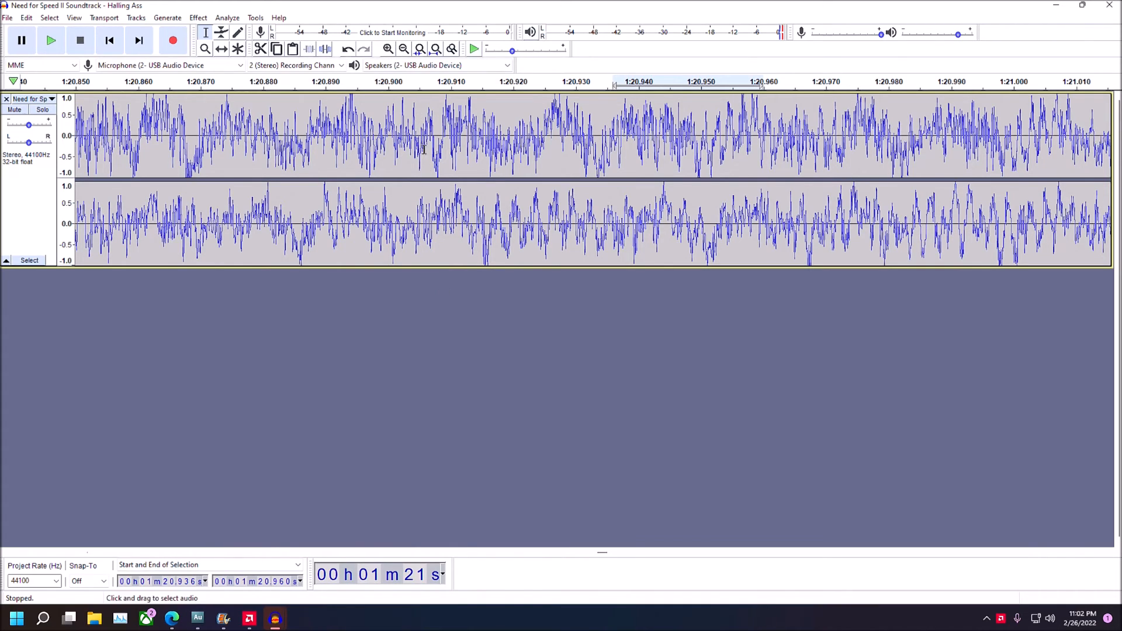
Compare the waveform around 1:20.95 up close and over the wider range from about 1:19.6 to 1:22.3
left_click(388, 50)
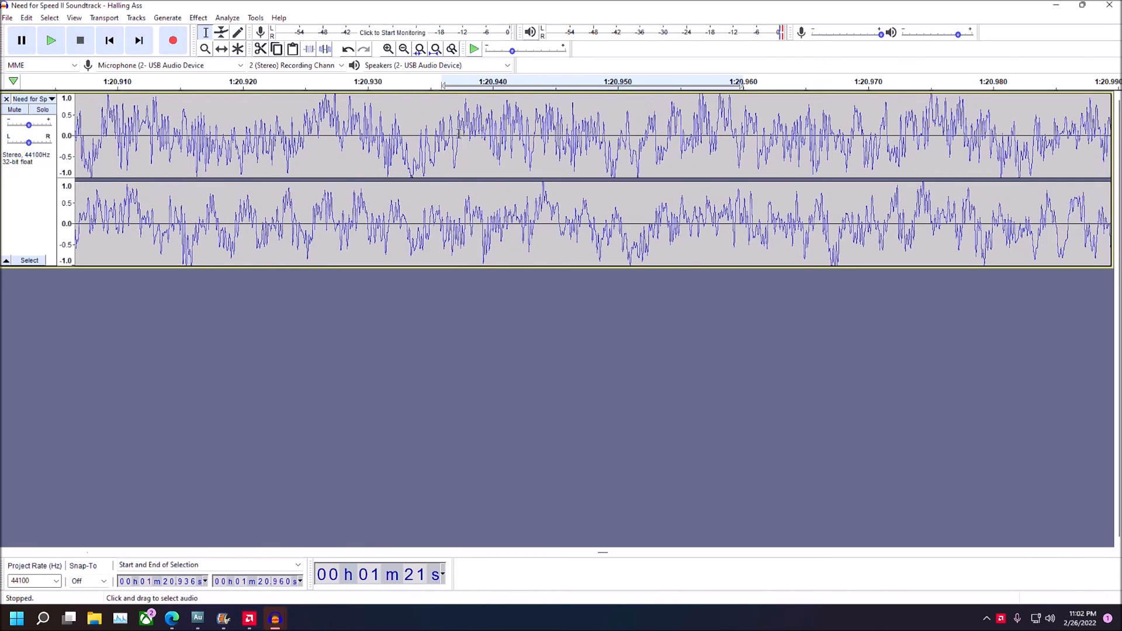
left_click(404, 50)
left_click(404, 50)
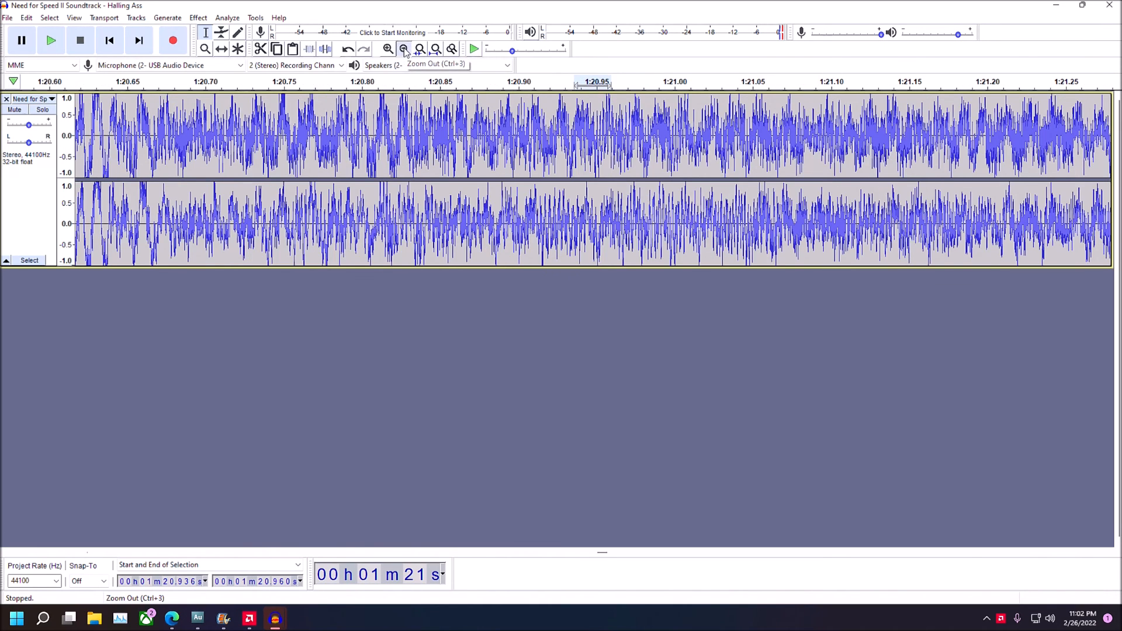
left_click(404, 50)
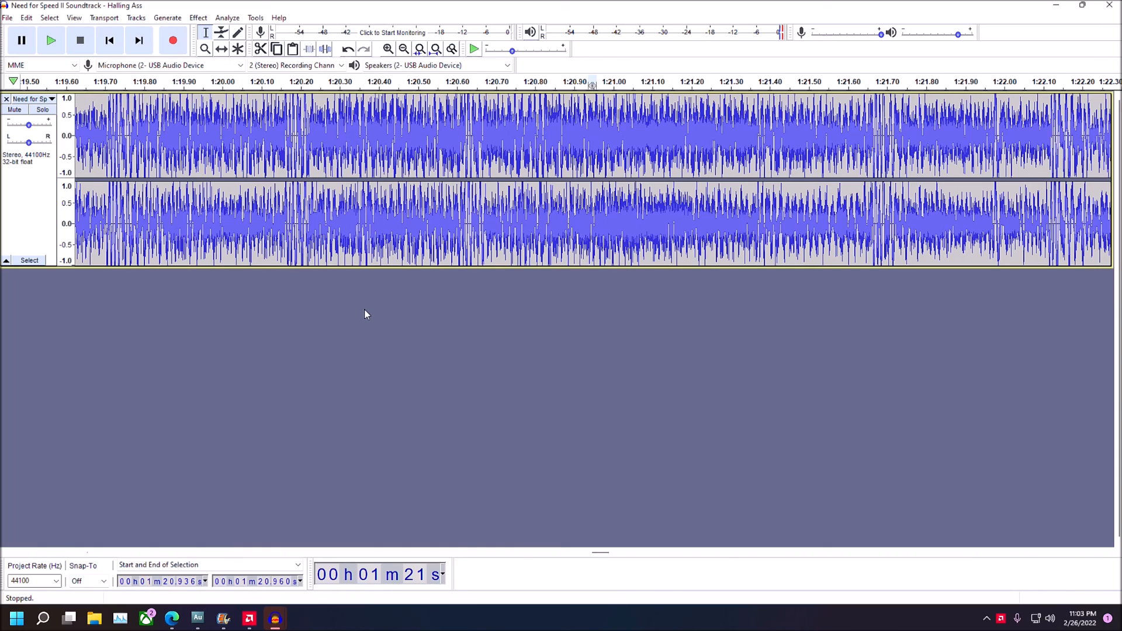
left_click(249, 619)
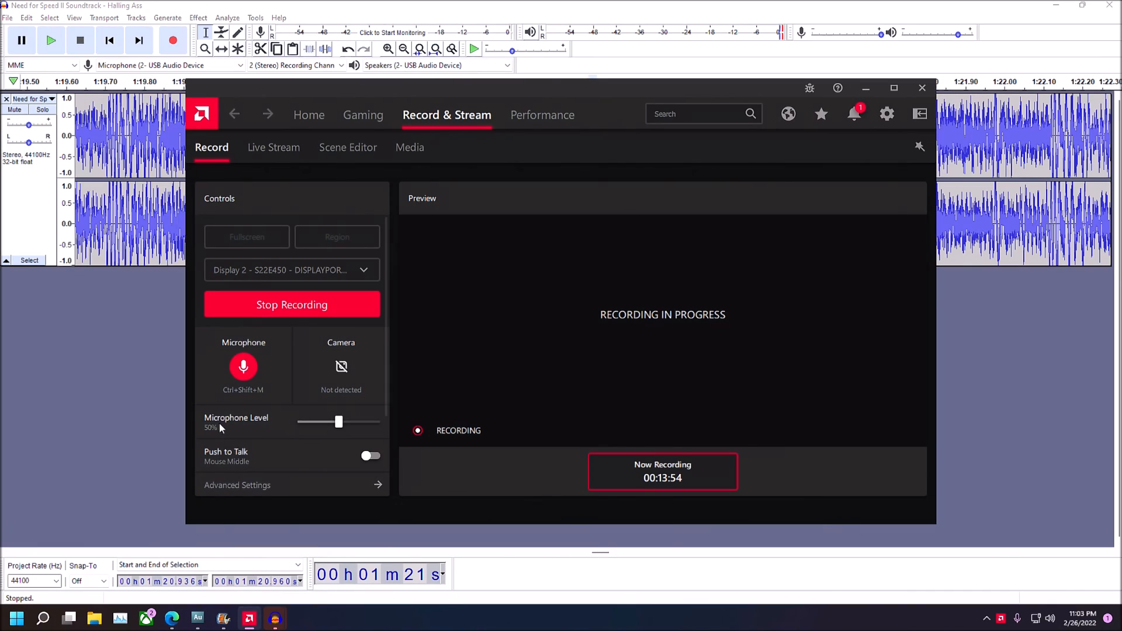